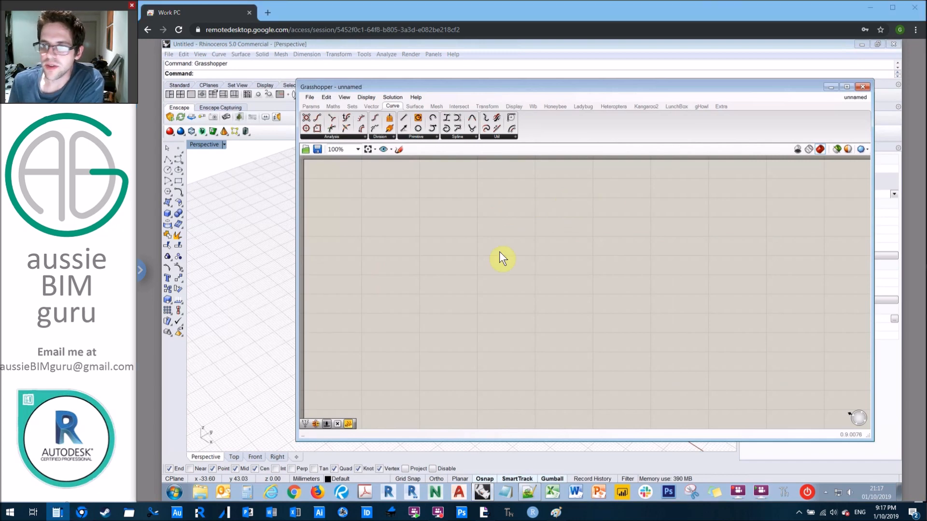
Maximize the Grasshopper window and save the empty definition to the Desktop as unnamed.gh in Grasshopper Binary format.
left_click(482, 254)
left_click(846, 87)
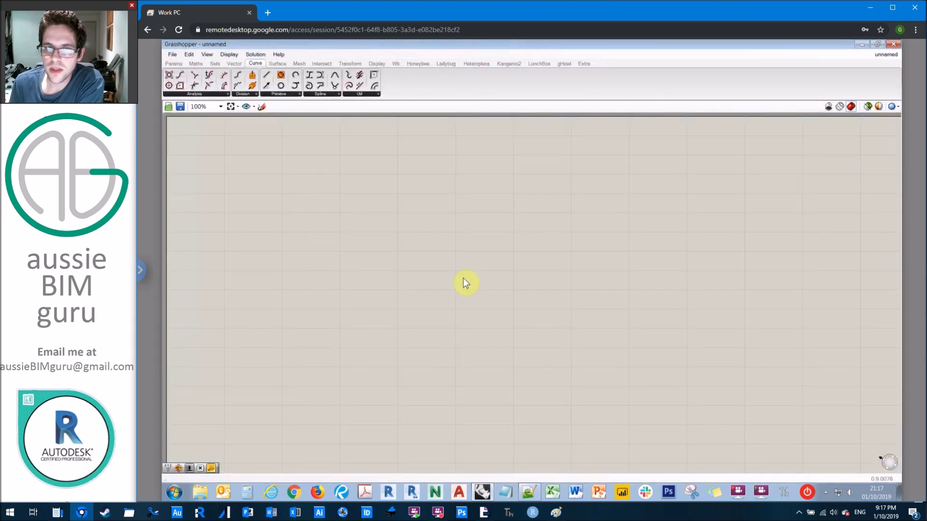
left_click(172, 54)
left_click(197, 96)
left_click_drag(560, 285, 574, 187)
left_click(448, 205)
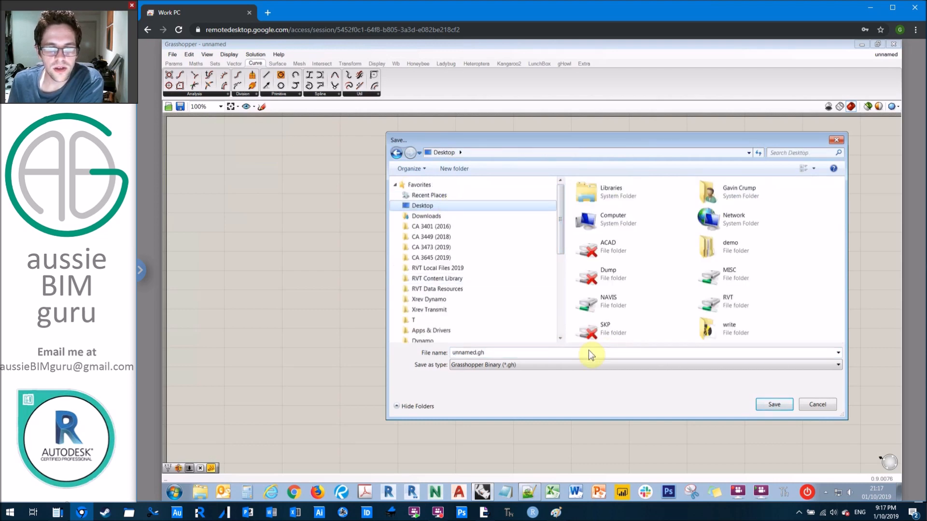
left_click(774, 405)
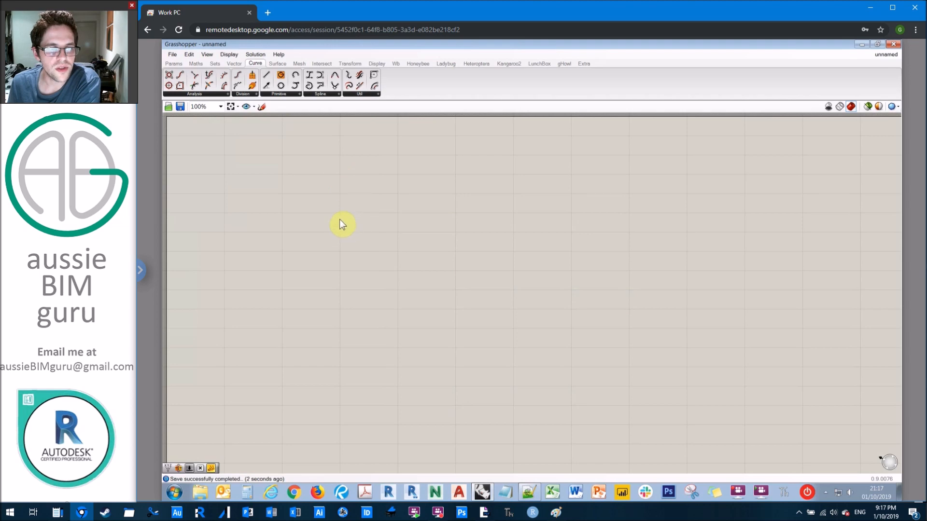
scroll(371, 205, "down", 3)
scroll(372, 209, "down", 5)
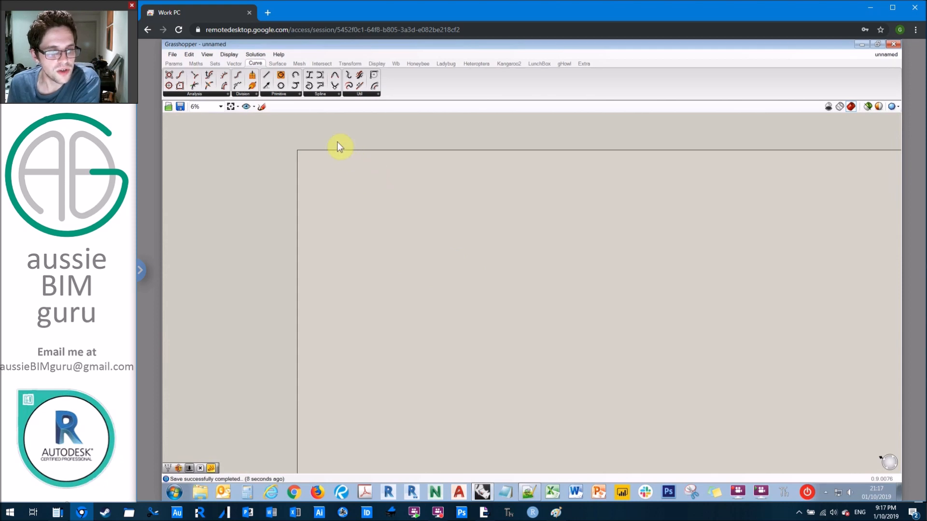
scroll(311, 154, "up", 3)
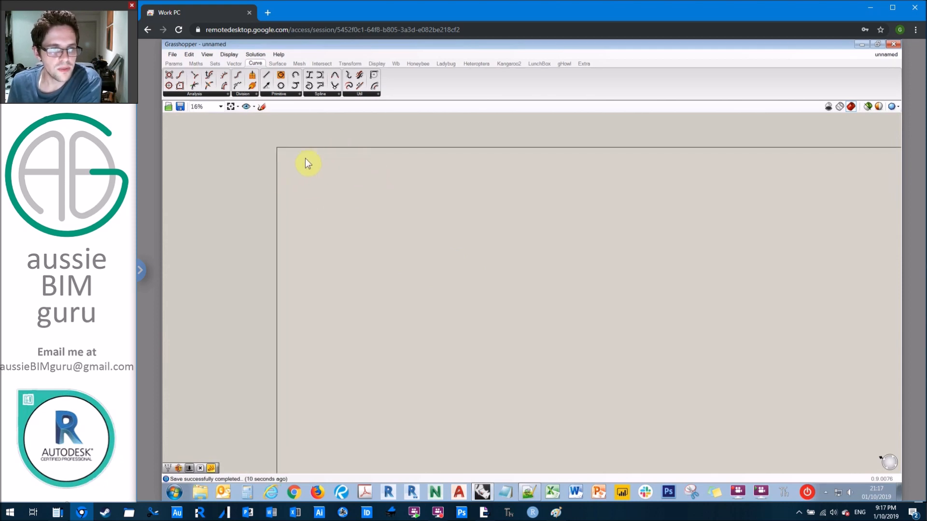
scroll(282, 176, "down", 2)
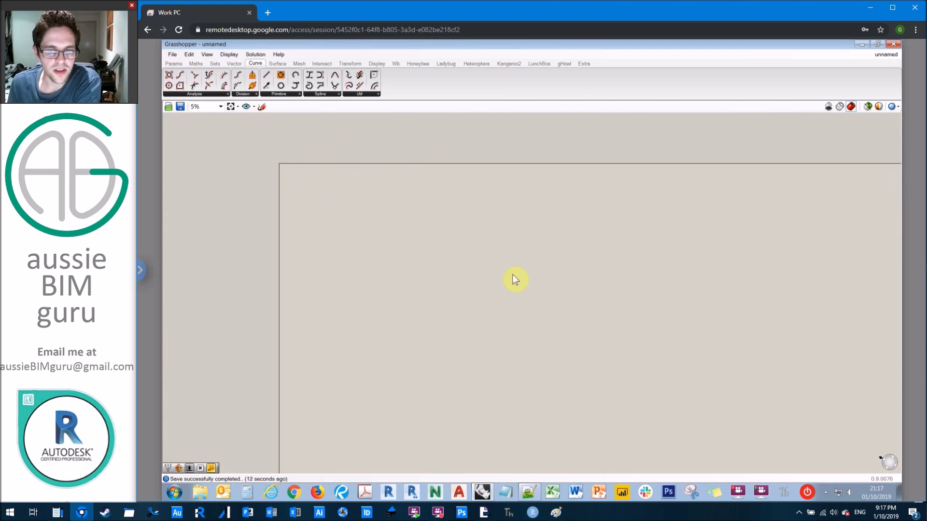
scroll(283, 177, "up", 3)
scroll(284, 182, "up", 2)
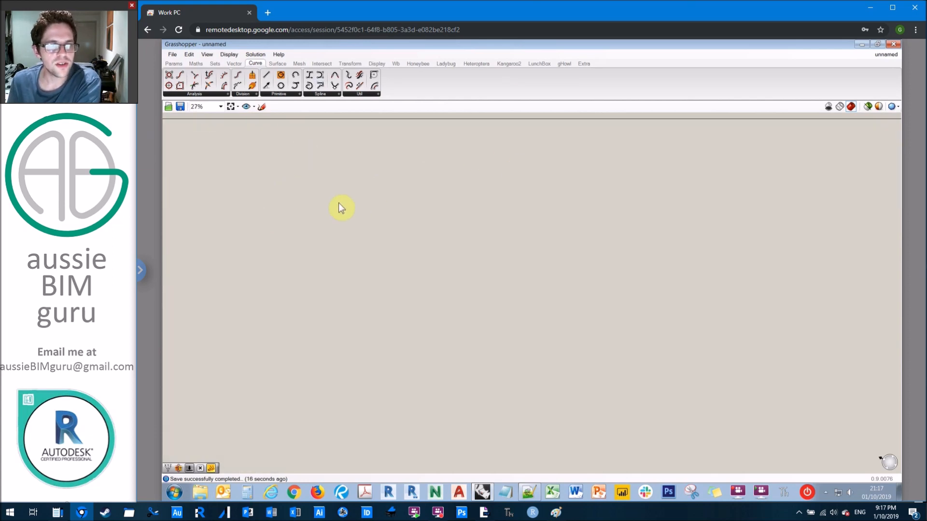
middle_click(329, 194)
right_click_drag(413, 169, 393, 186)
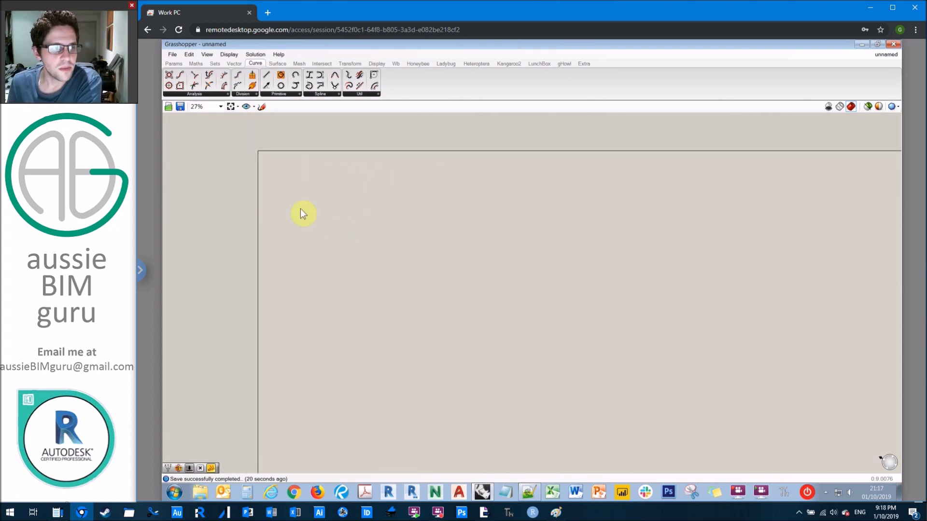
right_click_drag(431, 236, 332, 215)
scroll(334, 207, "down", 3)
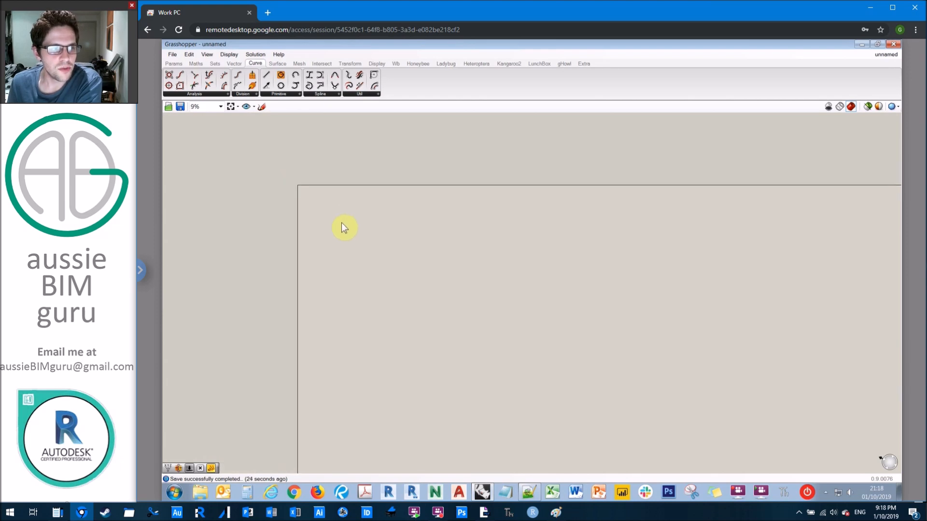
scroll(341, 222, "up", 3)
right_click_drag(352, 204, 405, 265)
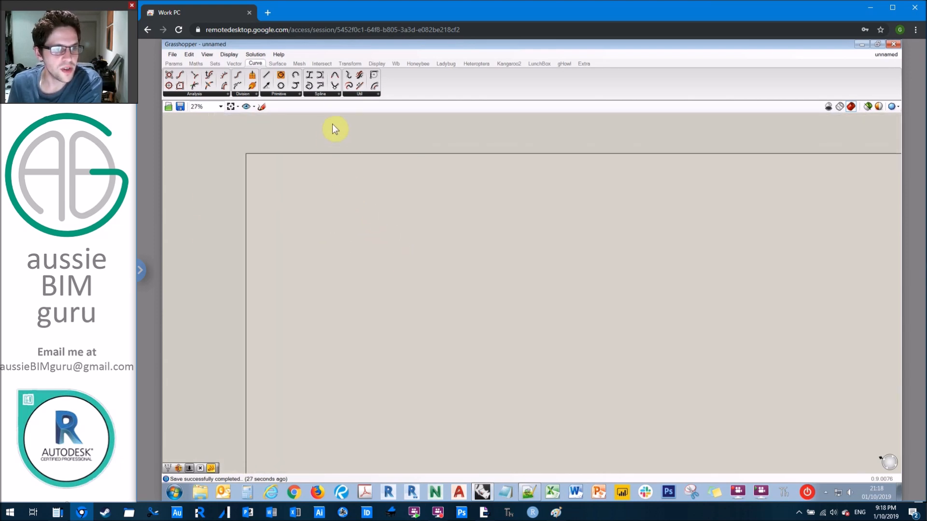
Browse the component categories from Params, Maths, Sets and Curve through Display to the installed plug-ins.
left_click(174, 65)
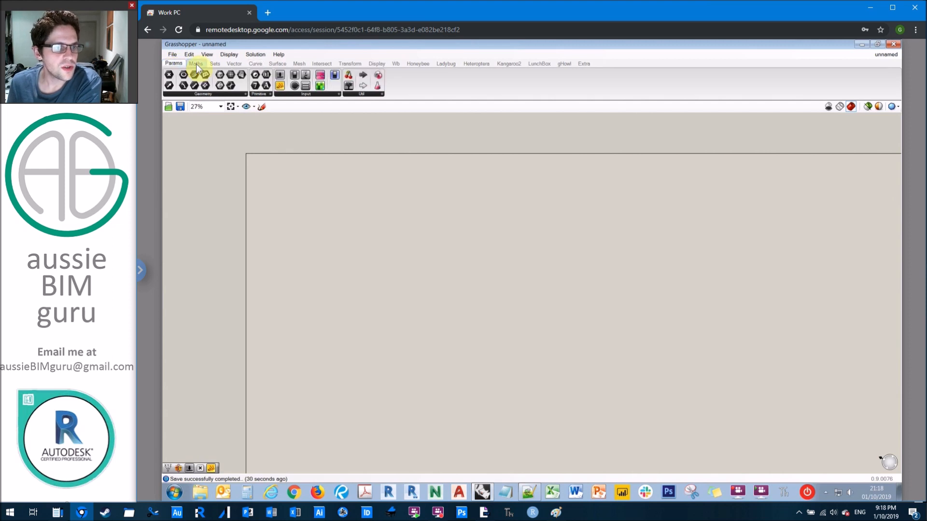
left_click(196, 64)
left_click(214, 64)
left_click(255, 63)
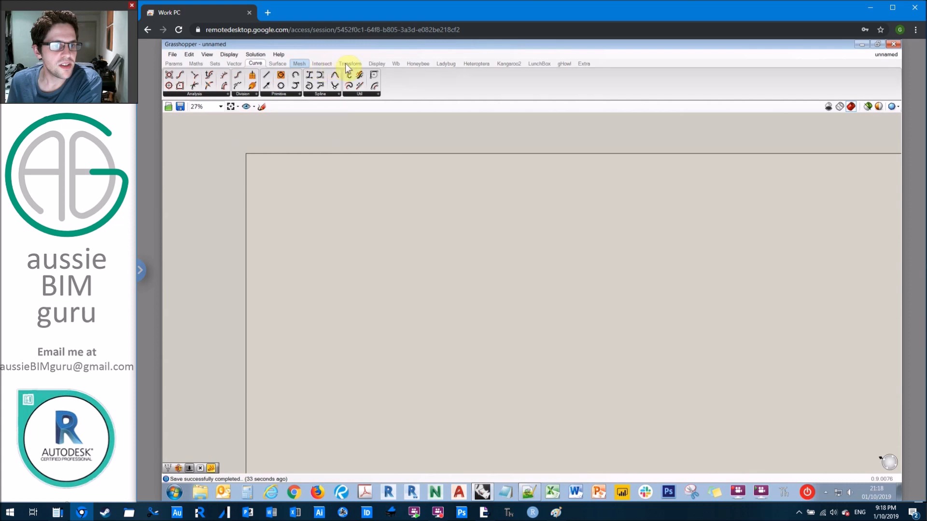
left_click(398, 64)
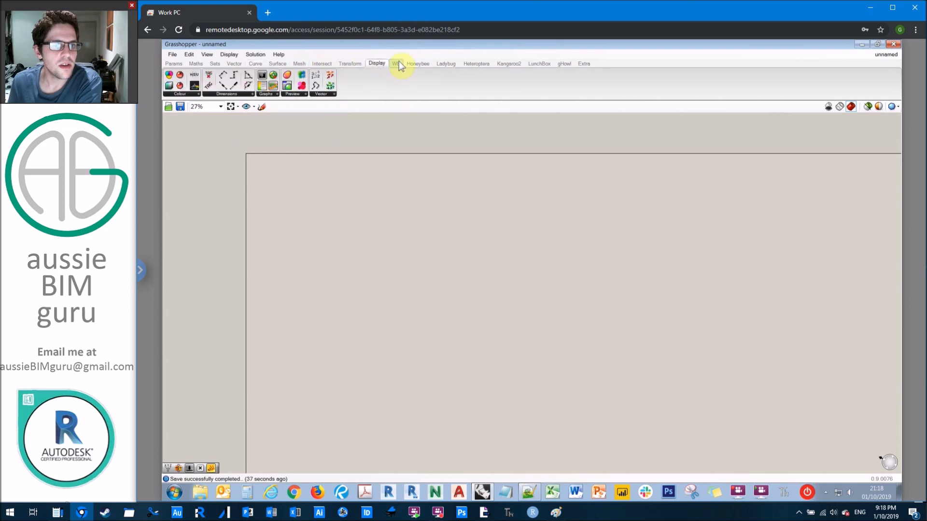
left_click(417, 64)
left_click(445, 64)
left_click(479, 64)
left_click(509, 64)
left_click(536, 64)
left_click(564, 64)
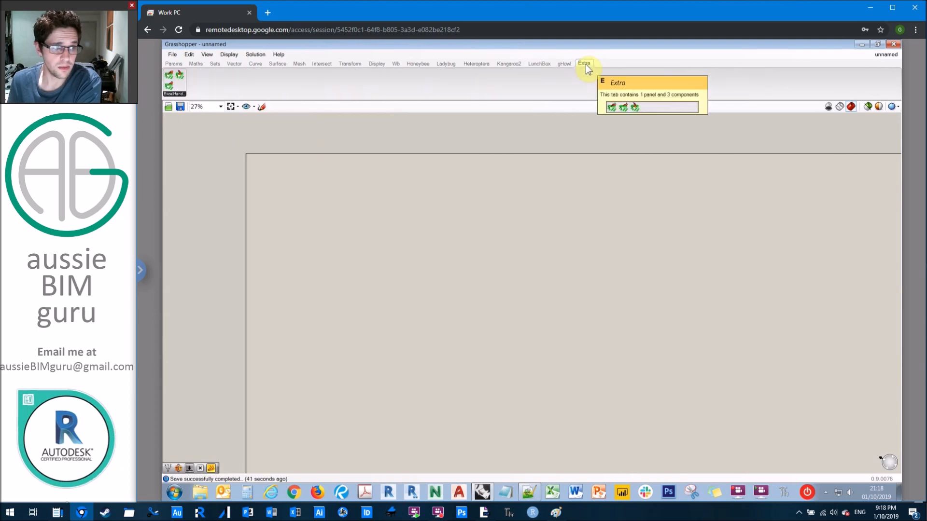
Examine the plug-in component sets of LunchBox, Honeybee, Ladybug, Heteroptera, Kangaroo2 and gHowl.
left_click(540, 63)
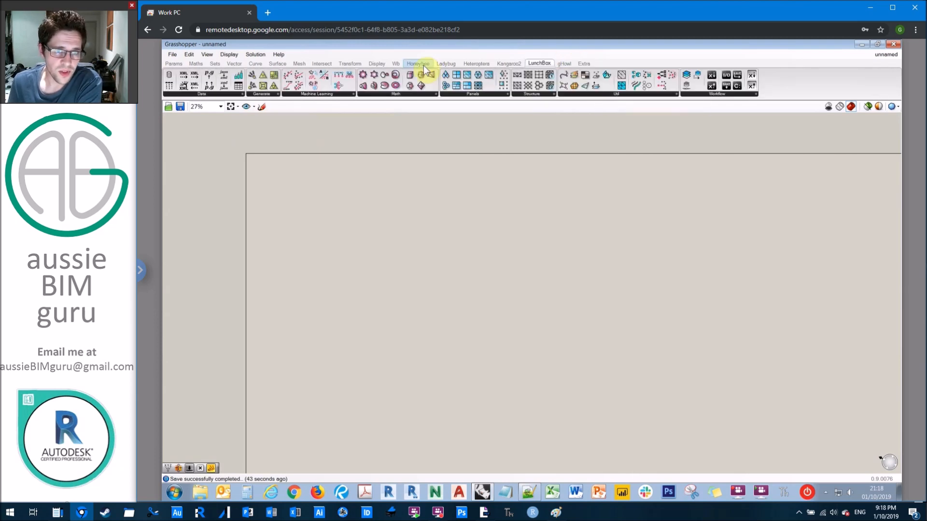
left_click(420, 64)
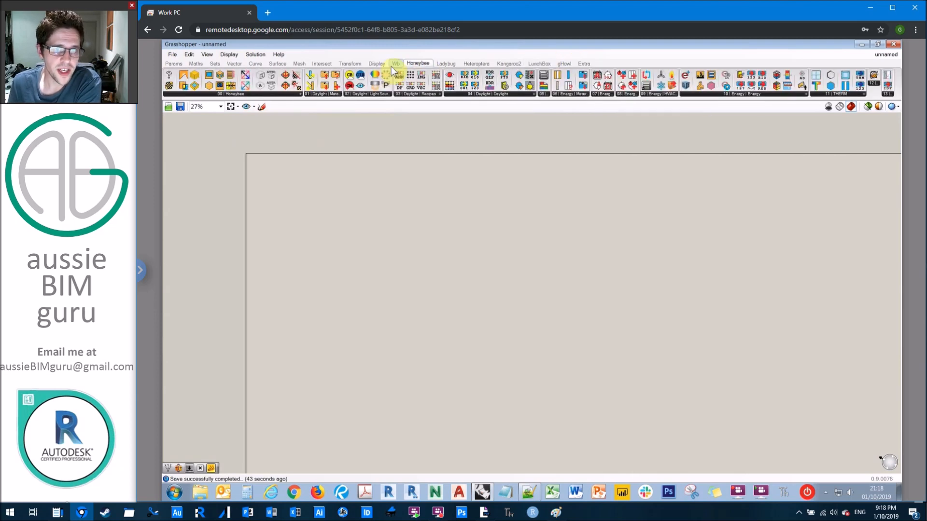
left_click(446, 64)
left_click(417, 64)
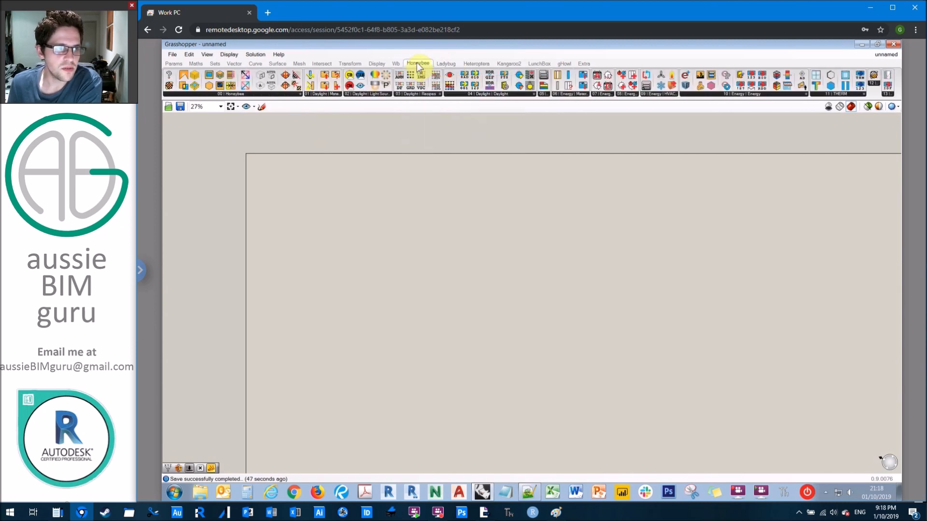
left_click(478, 64)
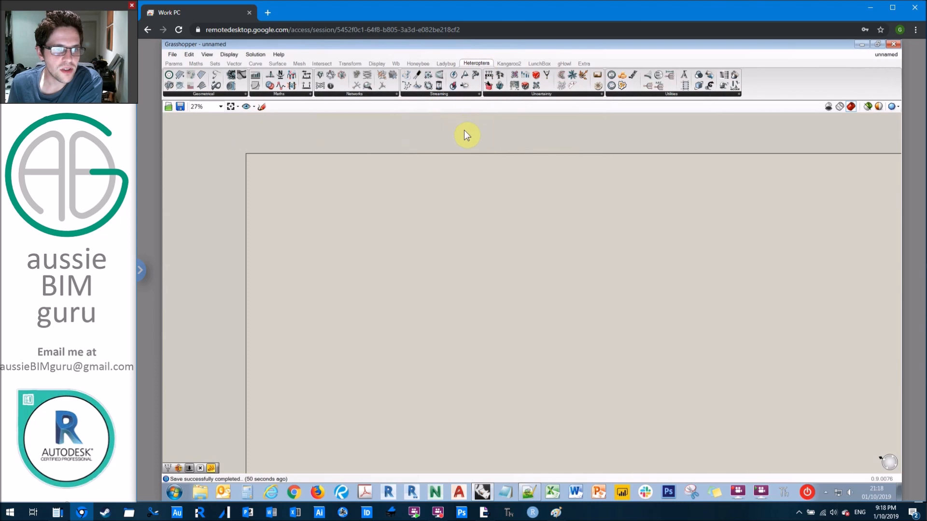
left_click(504, 65)
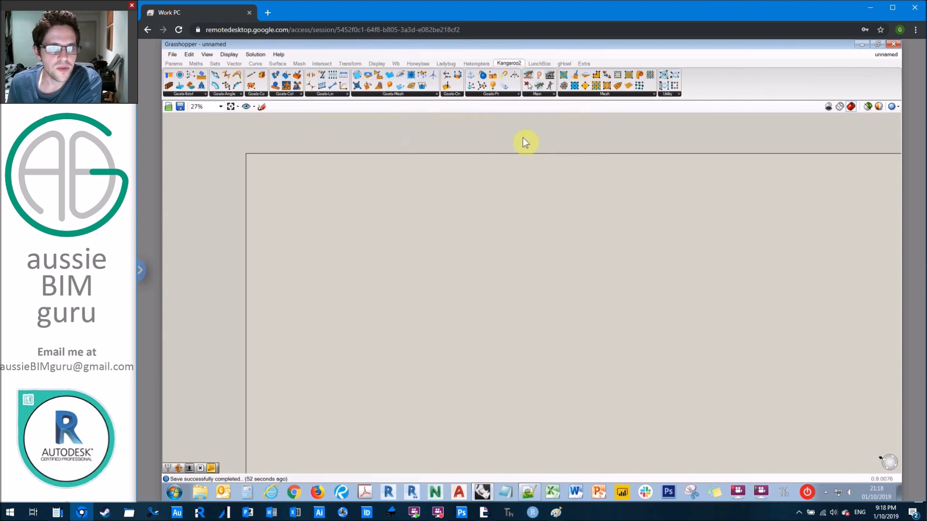
left_click(534, 64)
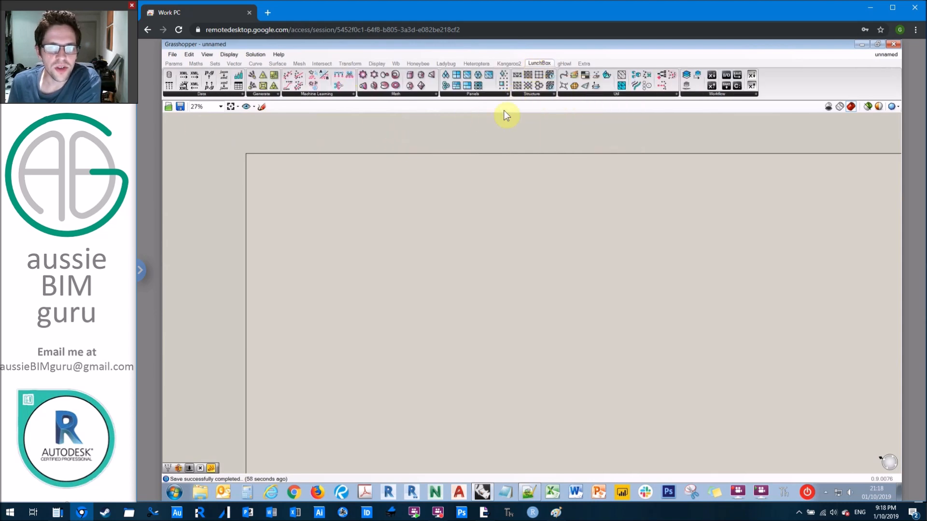
left_click(562, 64)
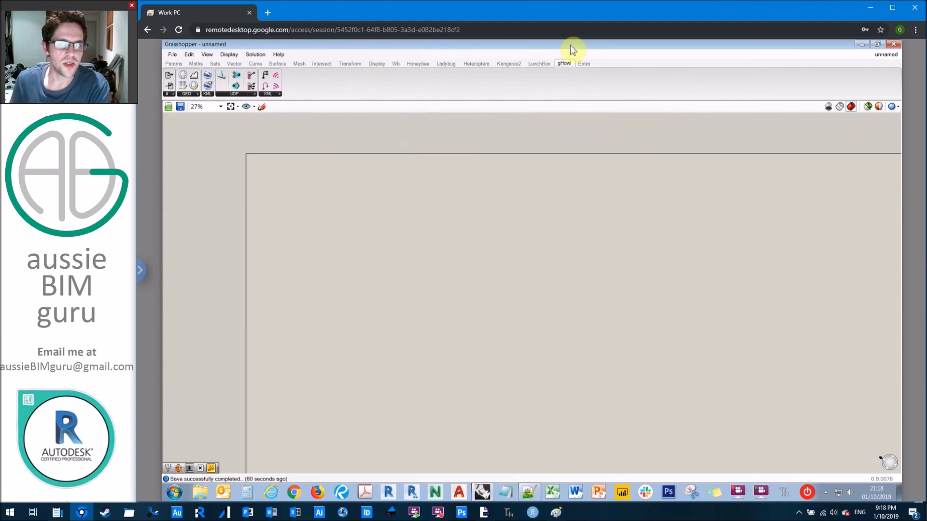
left_click(301, 62)
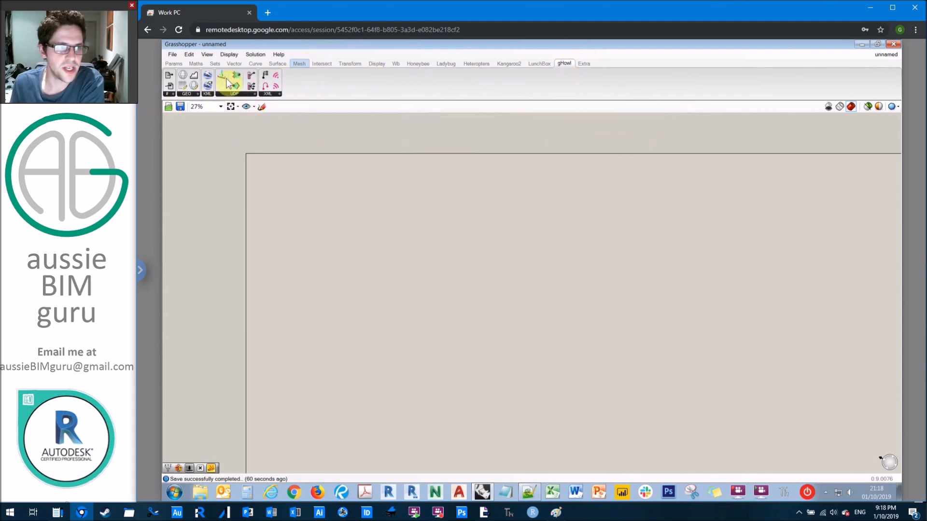
Place a Line component from the Curve primitives on the canvas.
left_click(178, 63)
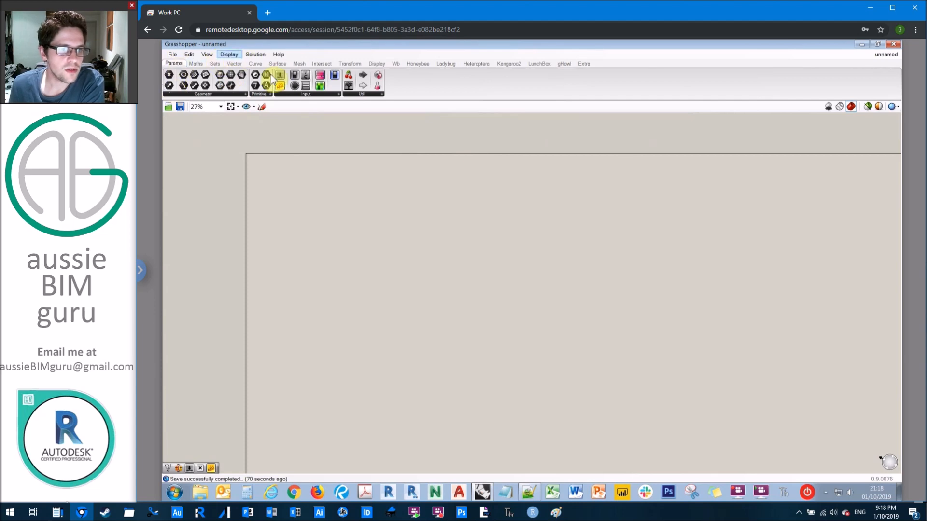
left_click(253, 64)
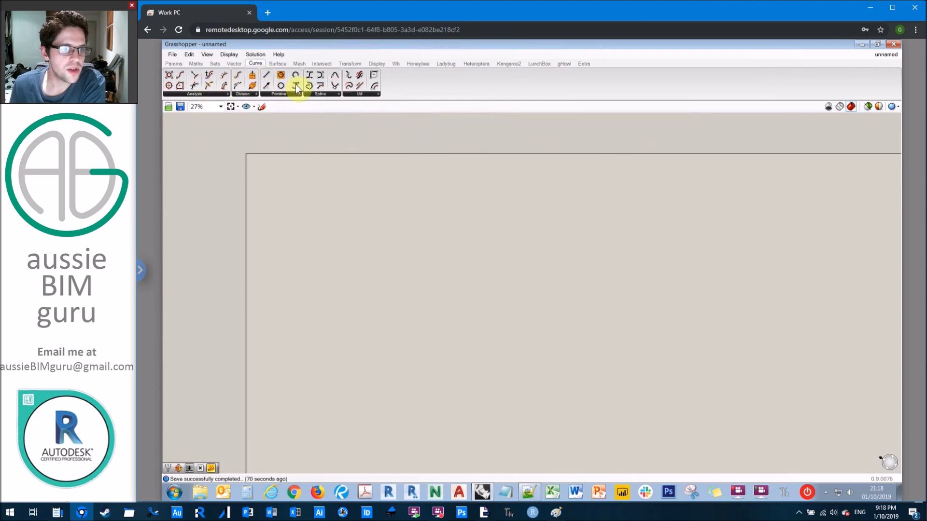
left_click(299, 95)
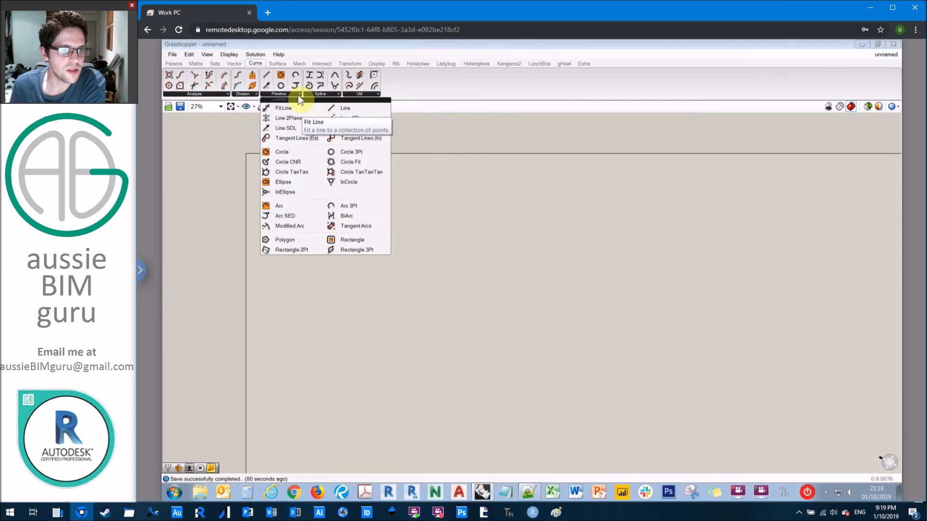
left_click(320, 94)
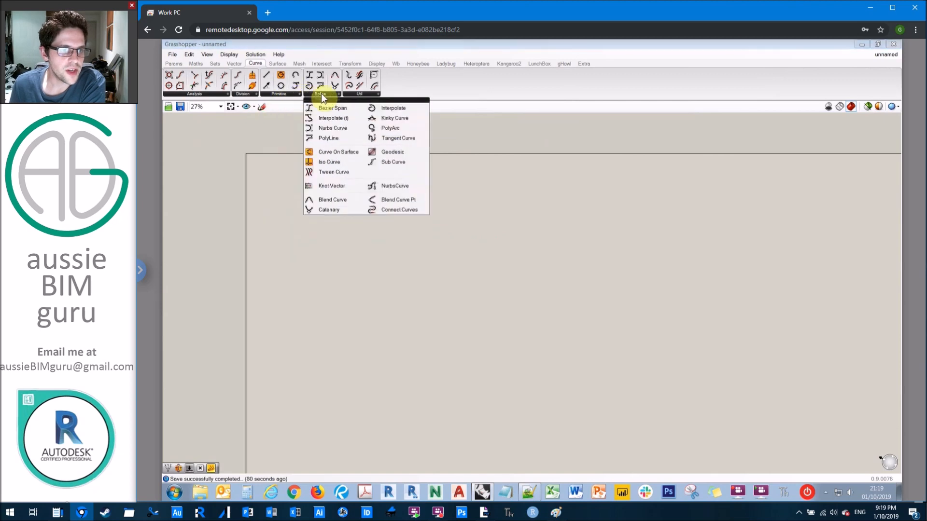
left_click(278, 94)
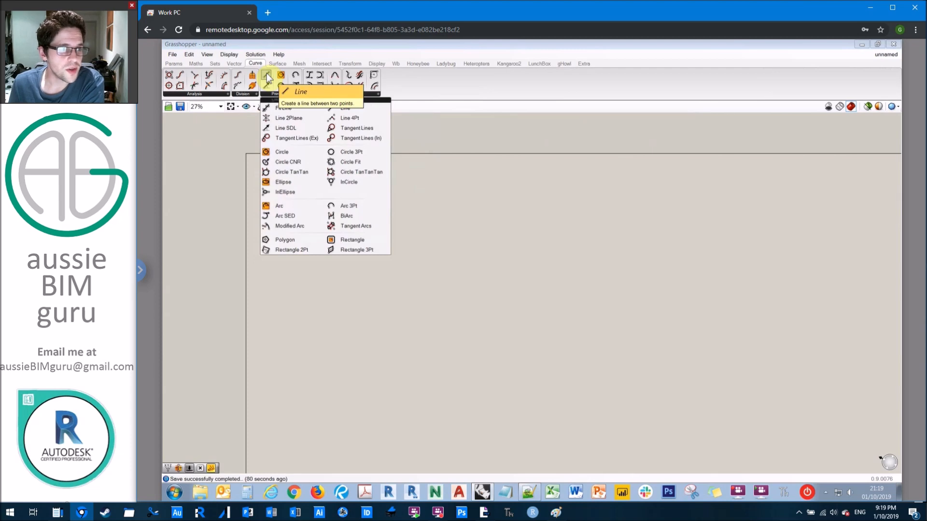
left_click_drag(267, 73, 504, 267)
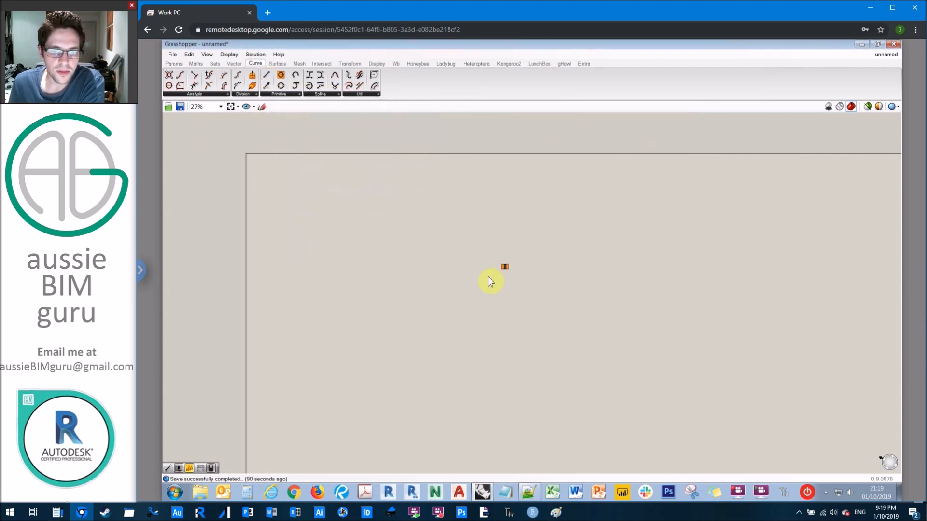
scroll(502, 259, "up", 10)
right_click_drag(470, 171, 548, 163)
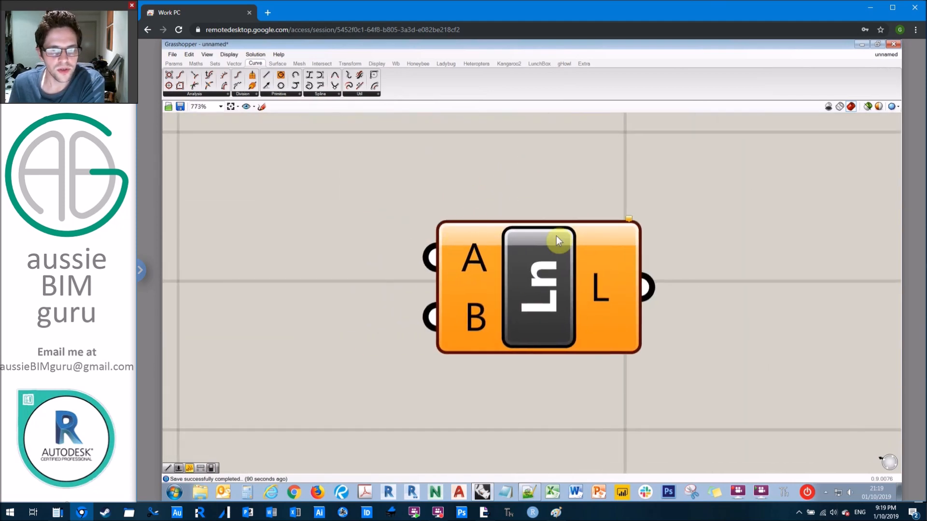
Inspect the Line component's A and B inputs, and switch the component display to icons.
scroll(502, 203, "down", 1)
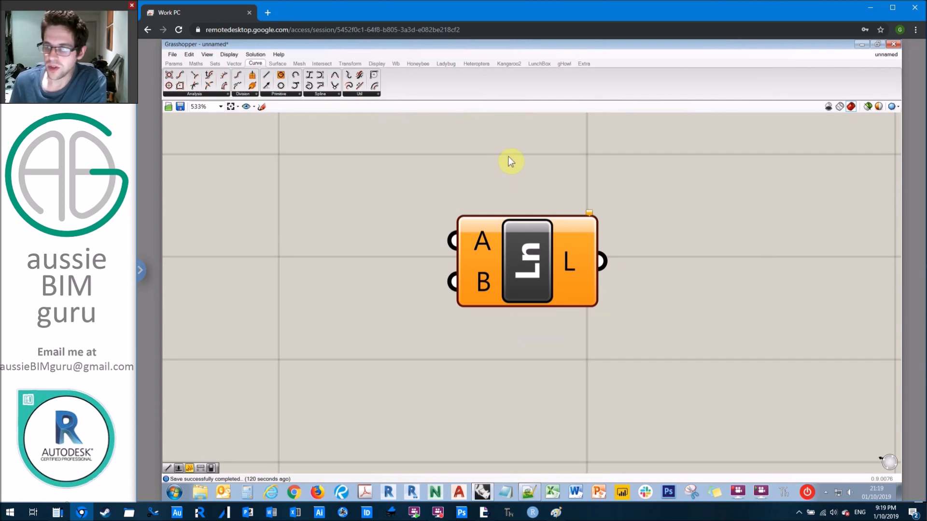
scroll(548, 178, "down", 2)
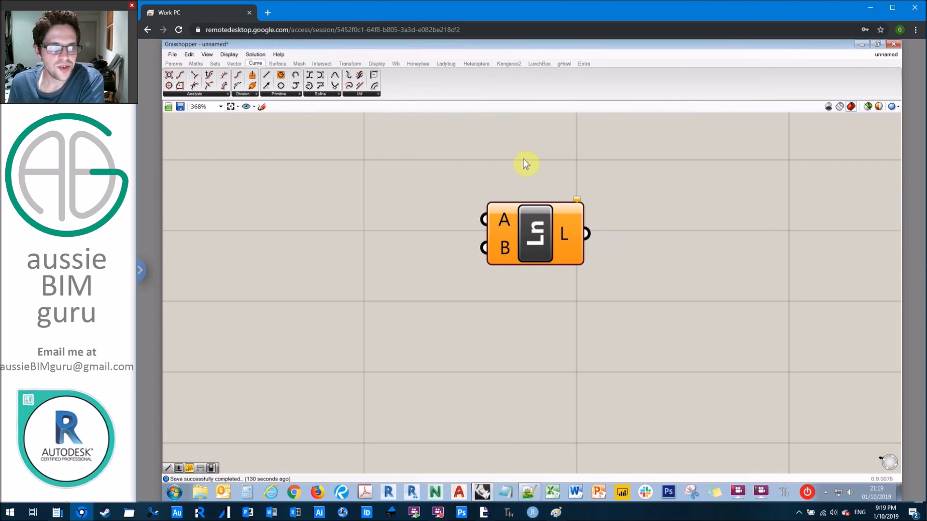
mouse_move(502, 222)
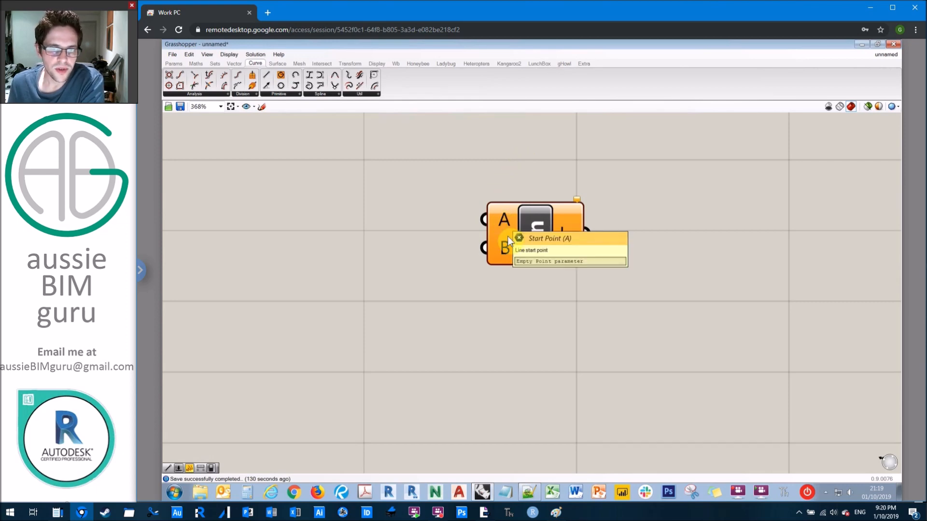
mouse_move(504, 248)
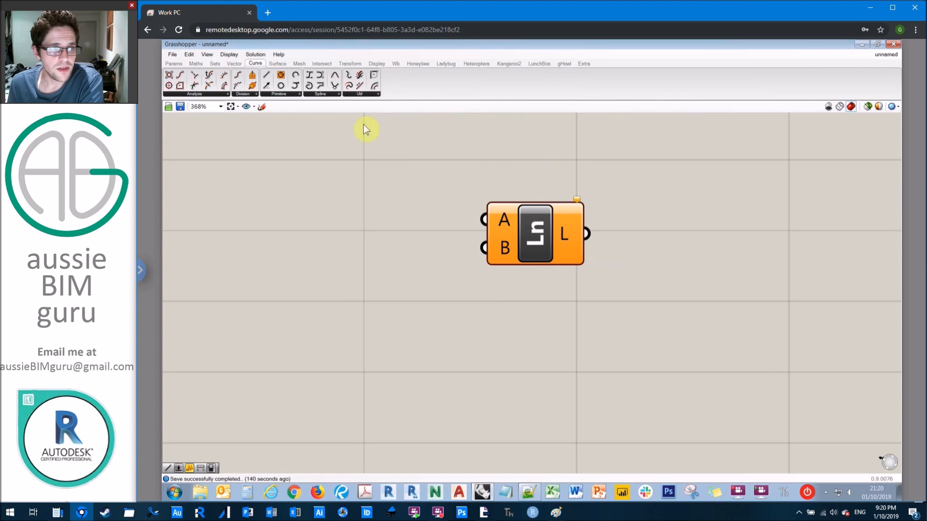
left_click(228, 55)
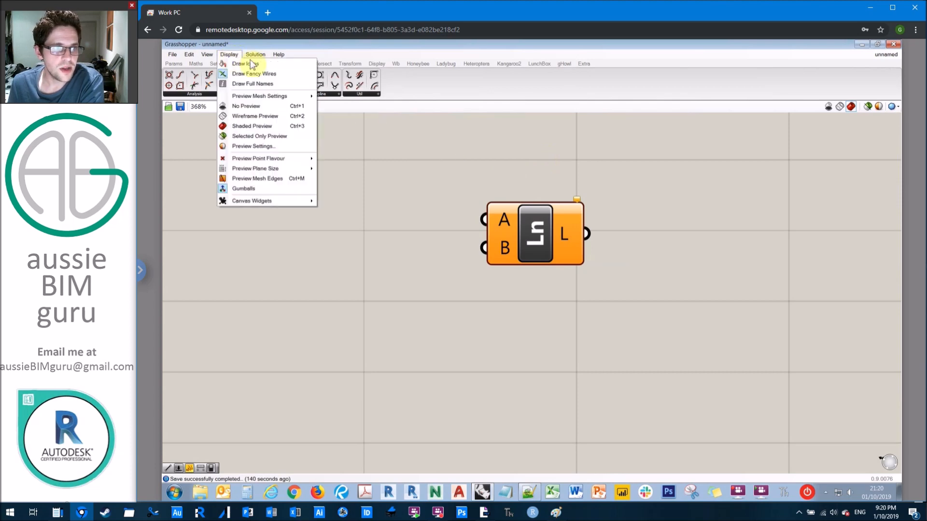
left_click(255, 66)
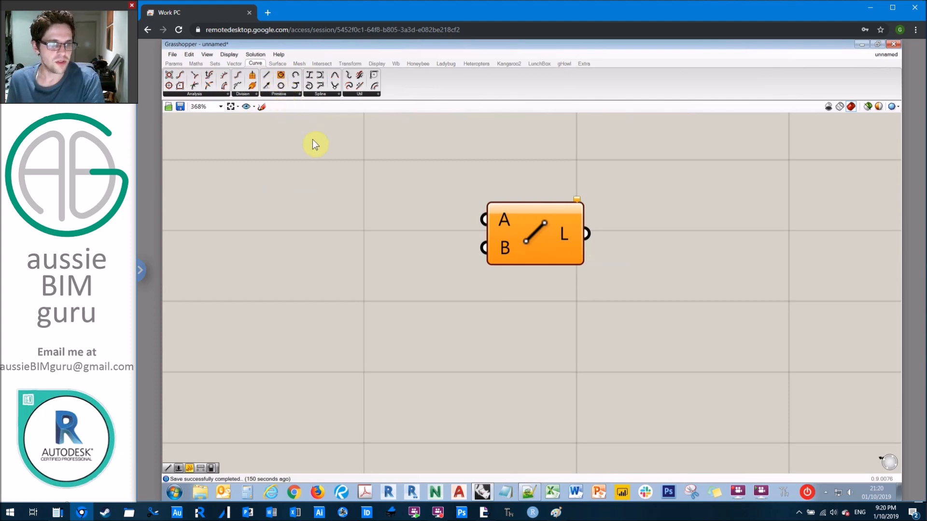
Switch the Line component's display from its icon to the text label, and back to the icon.
left_click(230, 55)
left_click(244, 64)
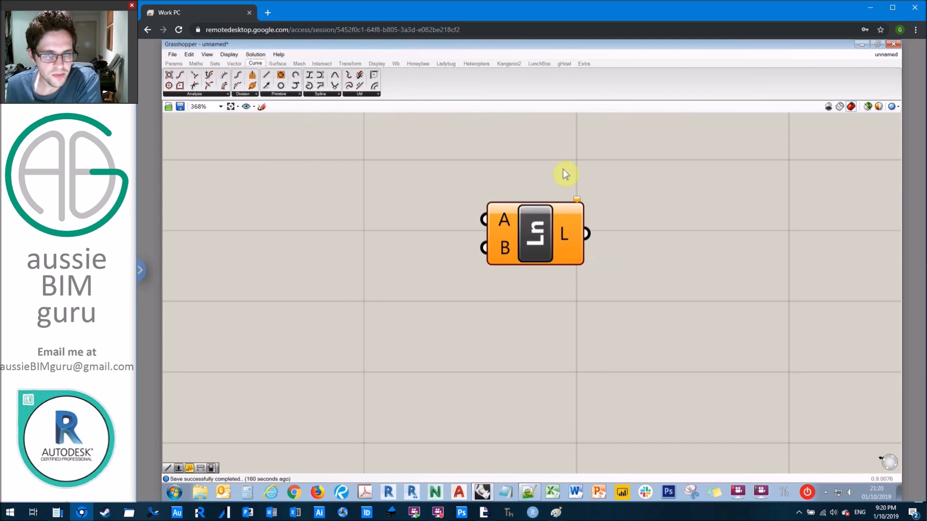
left_click(231, 54)
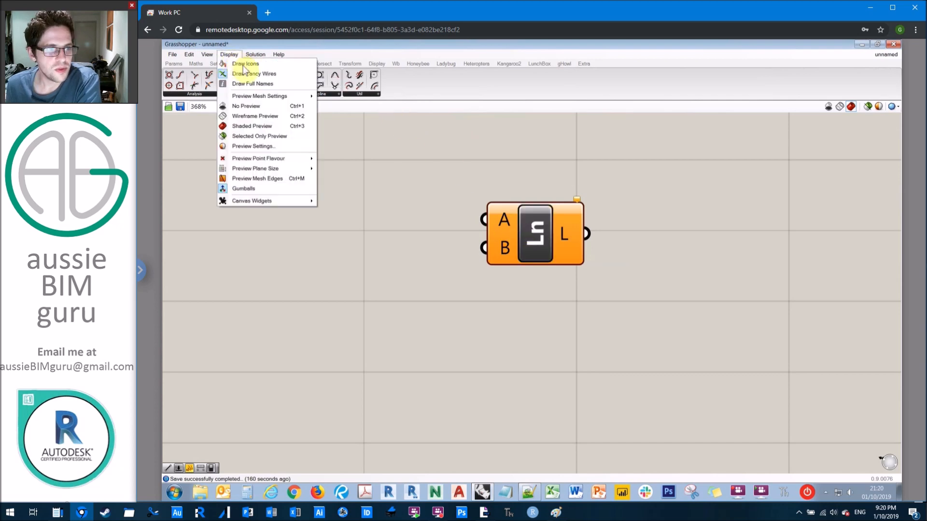
left_click(244, 64)
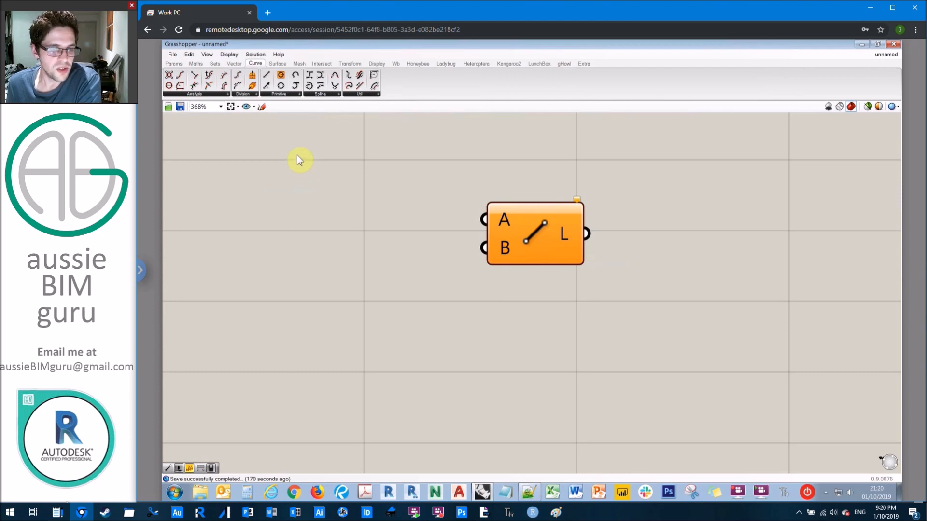
Display the full names of the Line component's inputs and output.
left_click(229, 54)
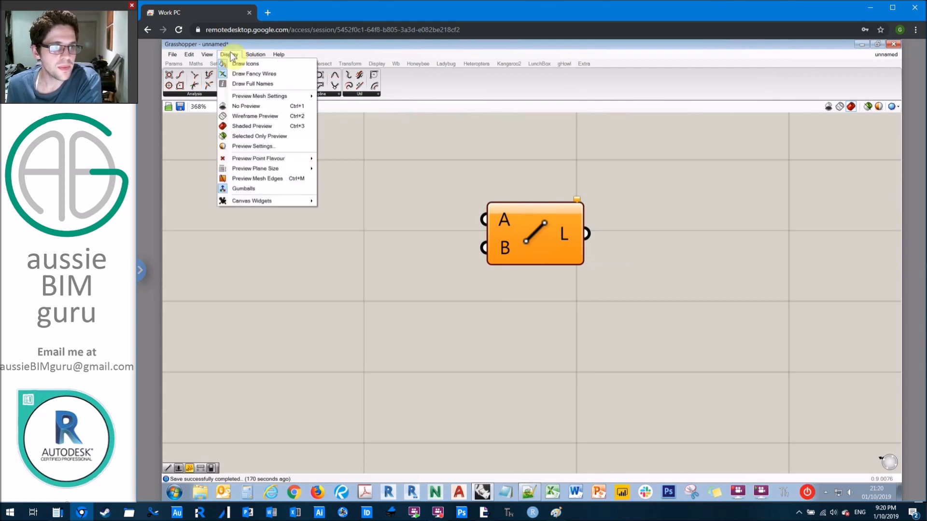
left_click(267, 85)
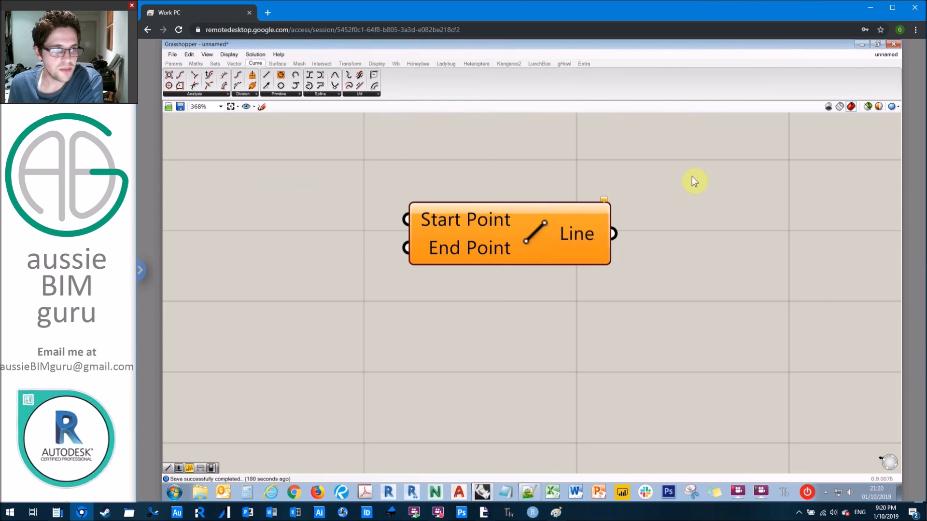
scroll(673, 242, "down", 2)
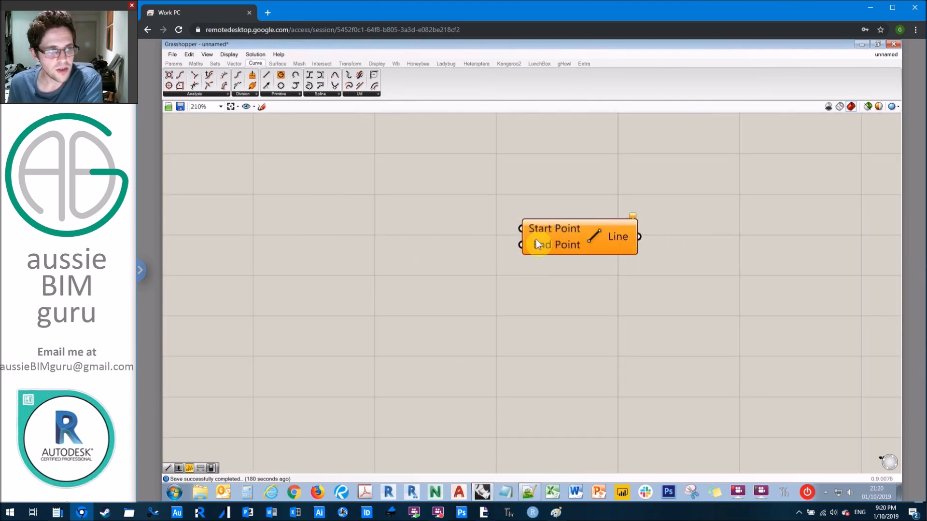
Place two Point geometry parameters, one above the other, on the canvas beside the Line component's inputs.
left_click(174, 64)
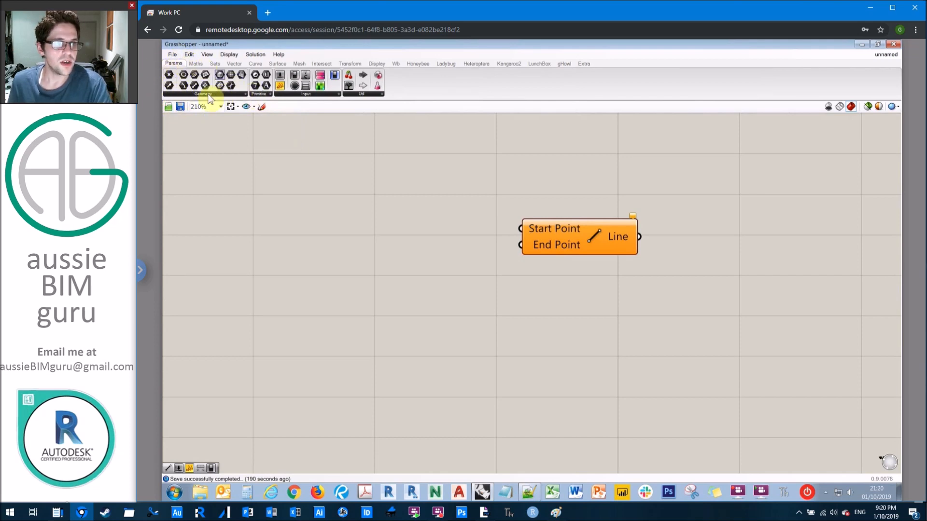
left_click(224, 95)
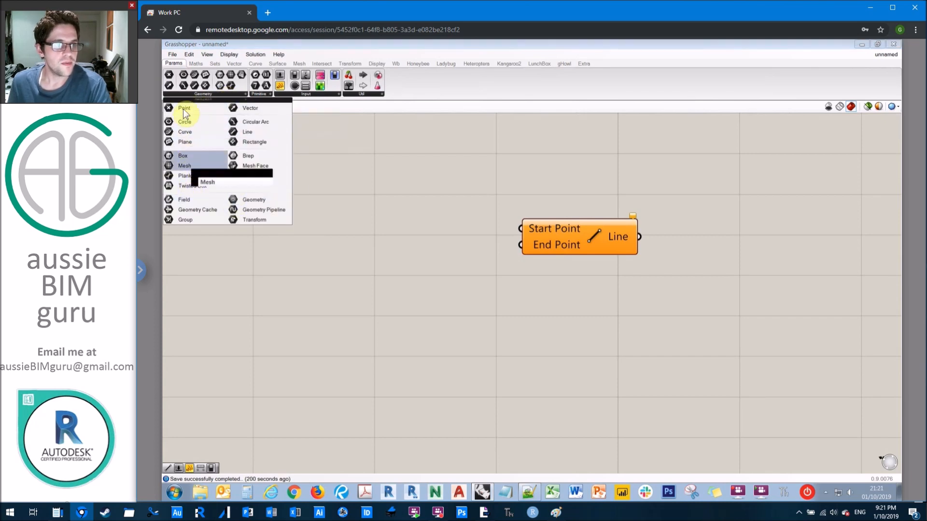
left_click_drag(183, 108, 390, 176)
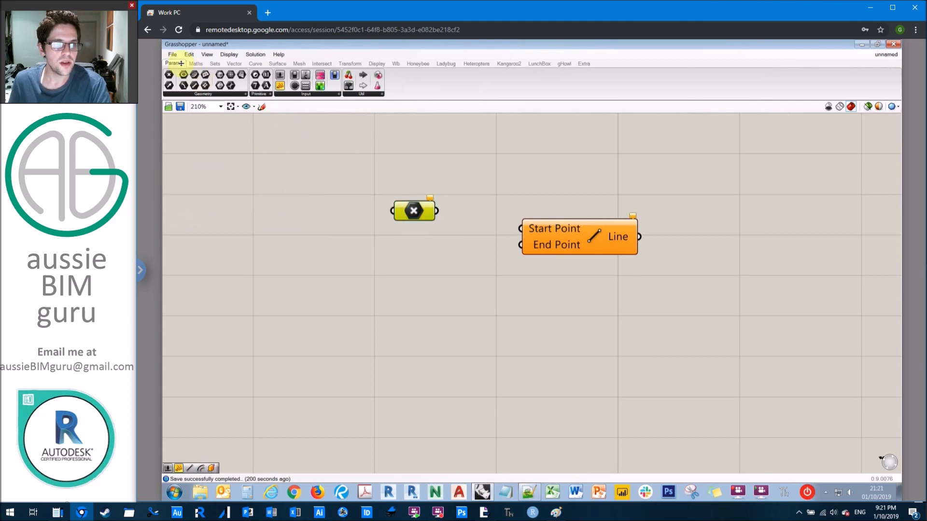
left_click_drag(169, 75, 412, 249)
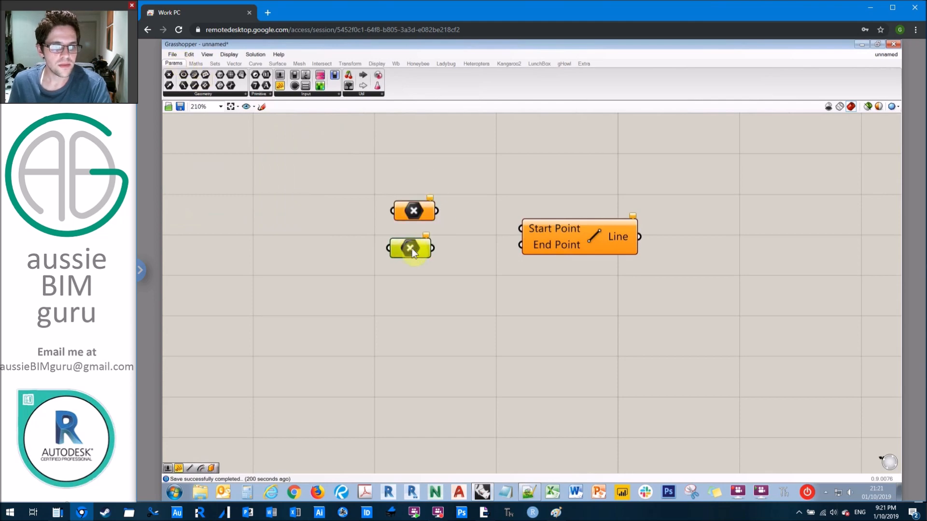
Shrink the Grasshopper window and move it aside, and draw two point objects near the origin in Rhino's Perspective viewport.
left_click(878, 44)
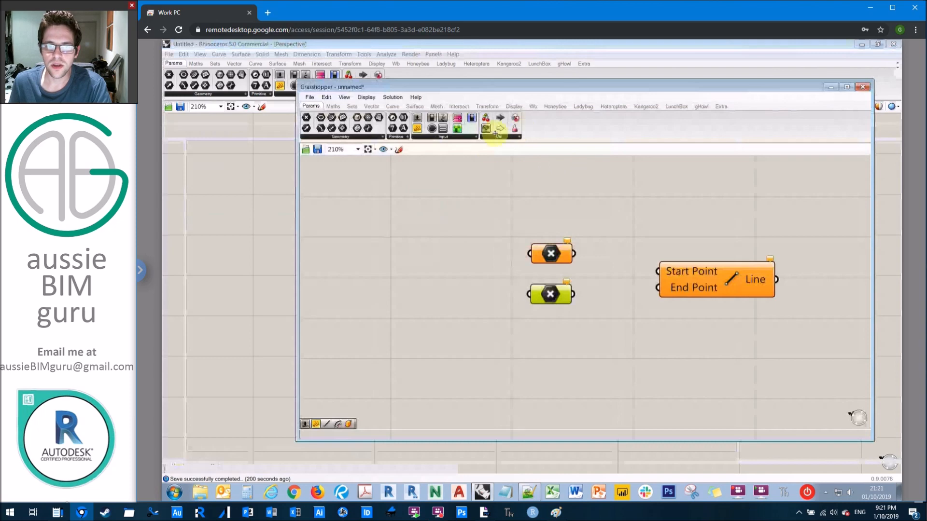
left_click_drag(680, 121, 686, 99)
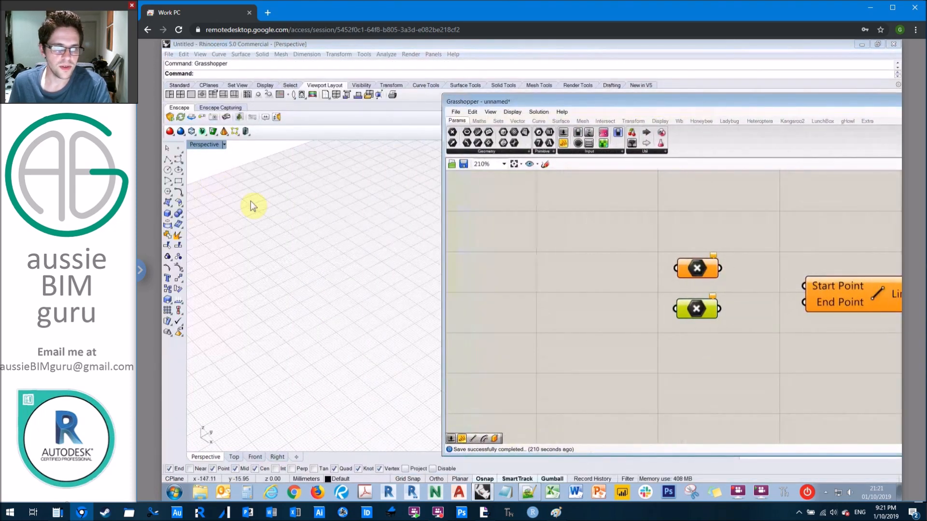
left_click(241, 204)
scroll(241, 203, "down", 5)
scroll(334, 244, "up", 4)
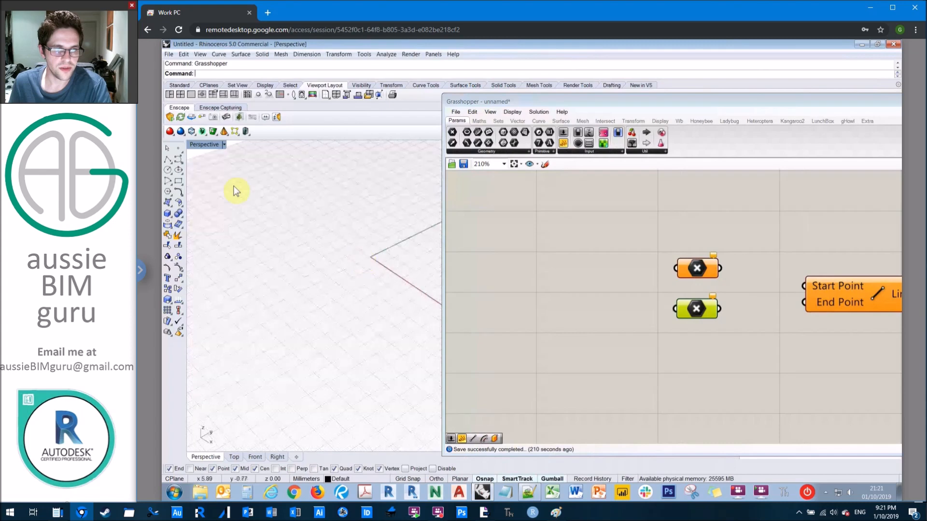
left_click(179, 148)
left_click(314, 265)
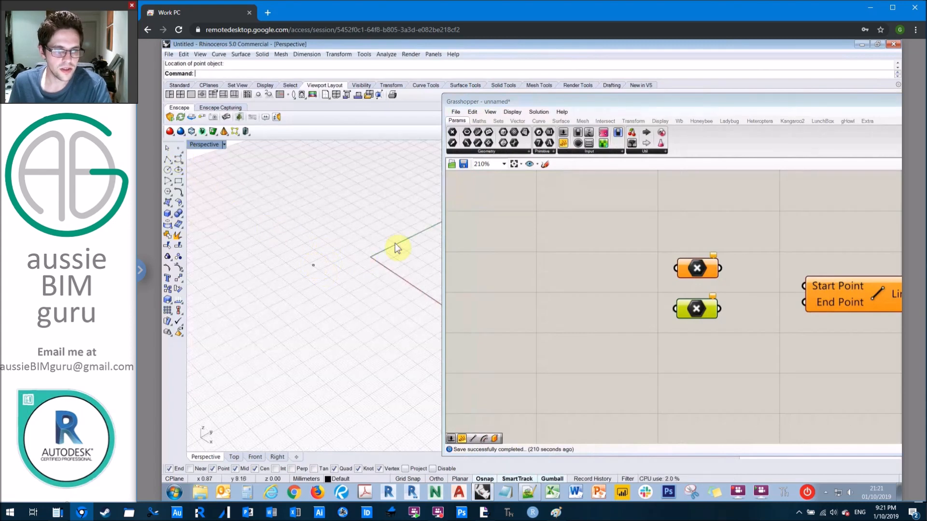
right_click(337, 221)
left_click(408, 255)
Set the upper Point parameter to reference the Rhino point farther from the axes, as a single point.
left_click(697, 268)
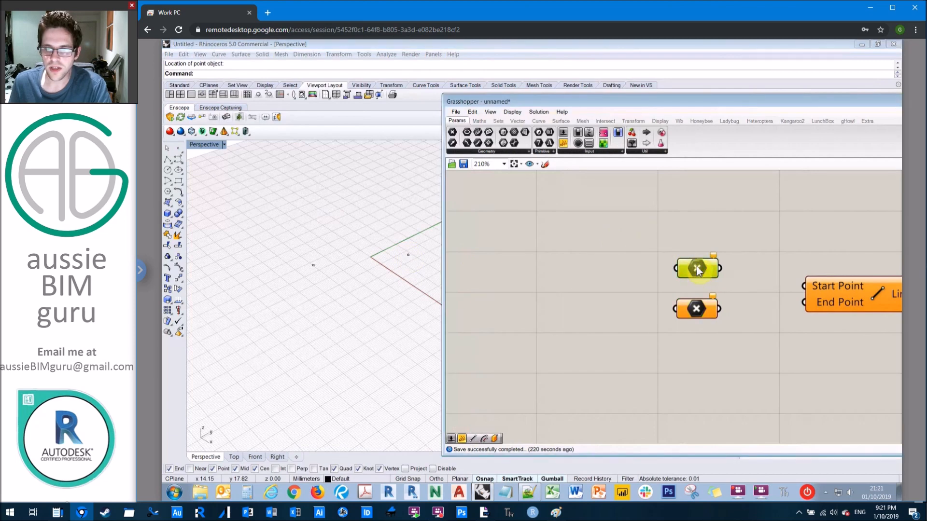
right_click(699, 270)
left_click(749, 273)
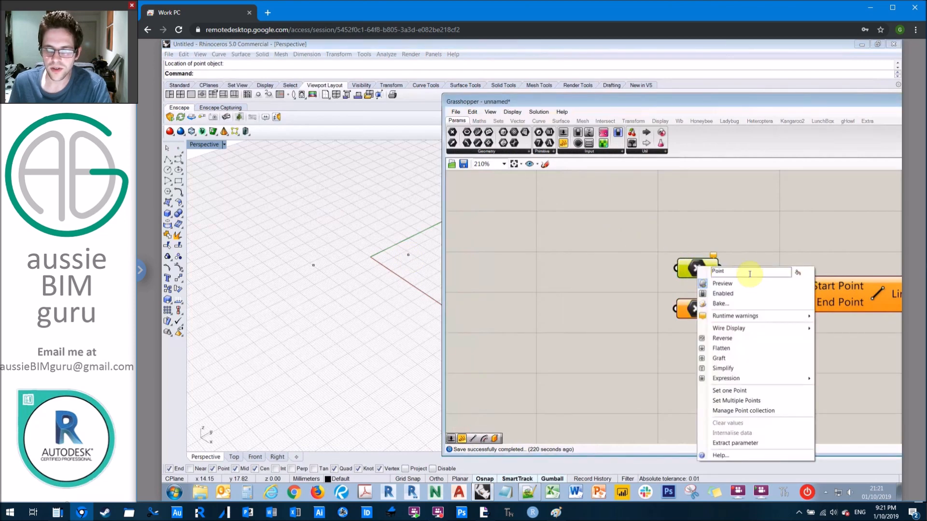
left_click(737, 391)
left_click_drag(290, 237, 338, 298)
left_click(651, 322)
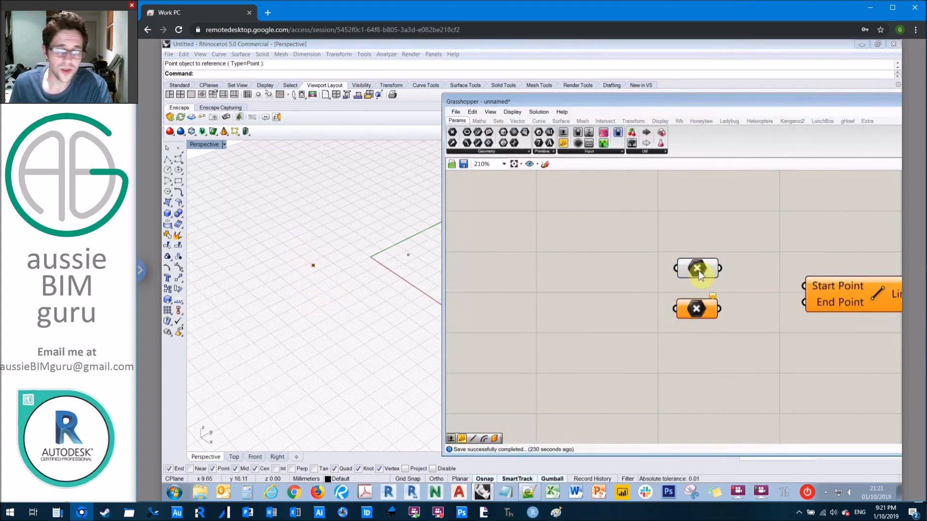
Move the lower Point parameter slightly down and set it to reference the Rhino point between the red and green axes.
left_click_drag(697, 309, 701, 323)
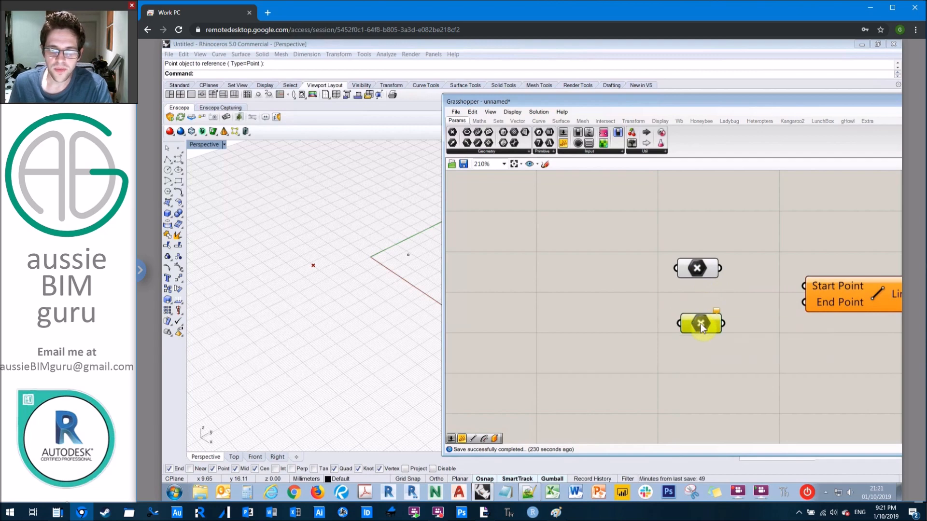
left_click(674, 286)
mouse_move(716, 310)
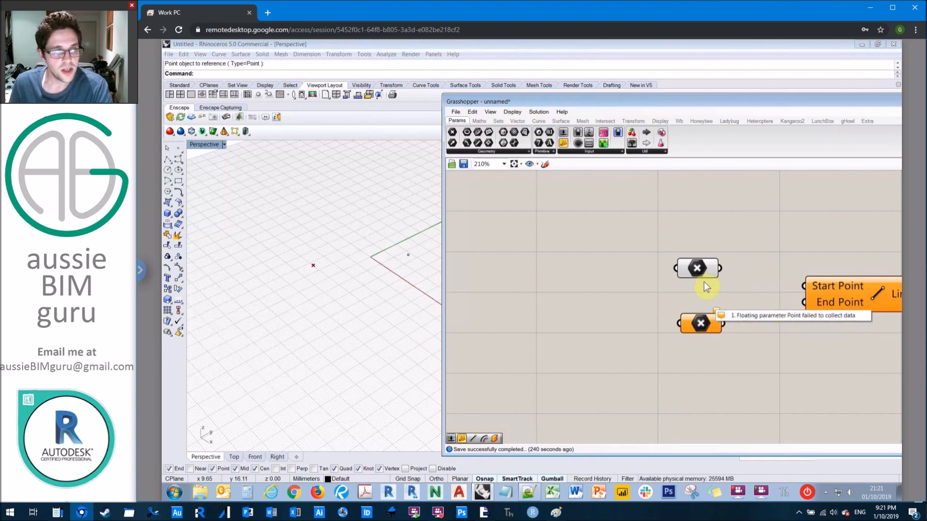
left_click(700, 323)
right_click(697, 323)
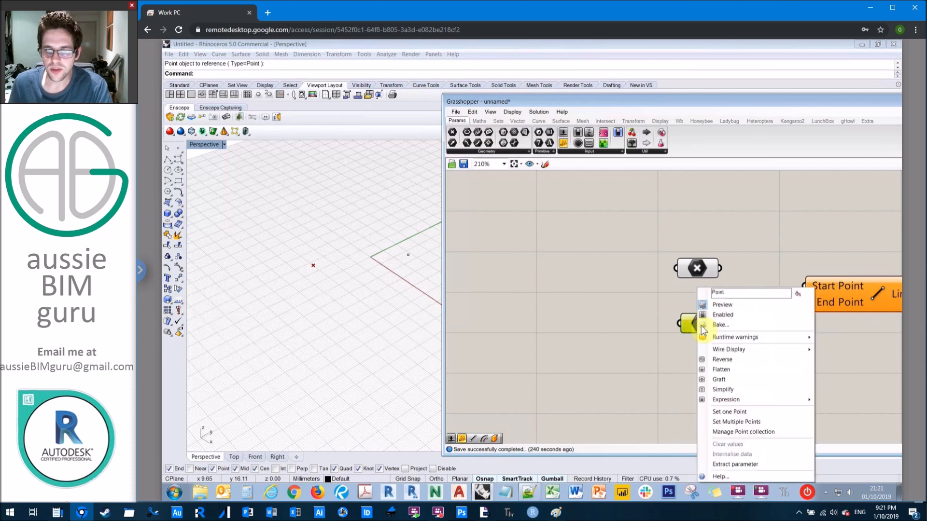
left_click(729, 413)
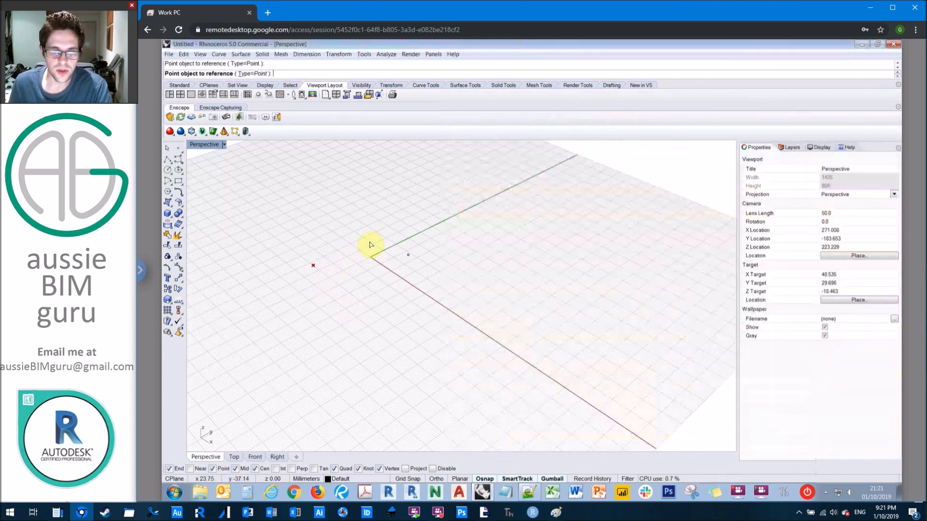
left_click(408, 254)
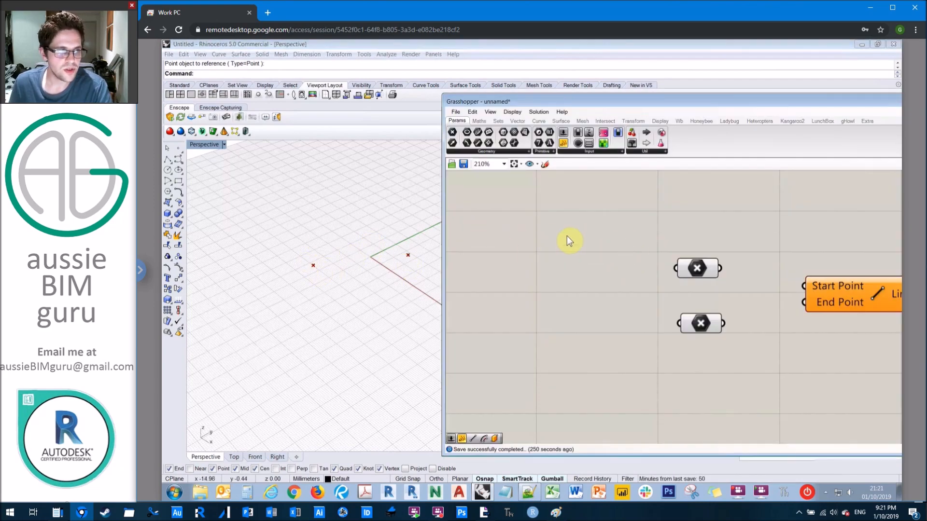
Turn the upper Point parameter's preview off and on again.
left_click(696, 267)
right_click(701, 265)
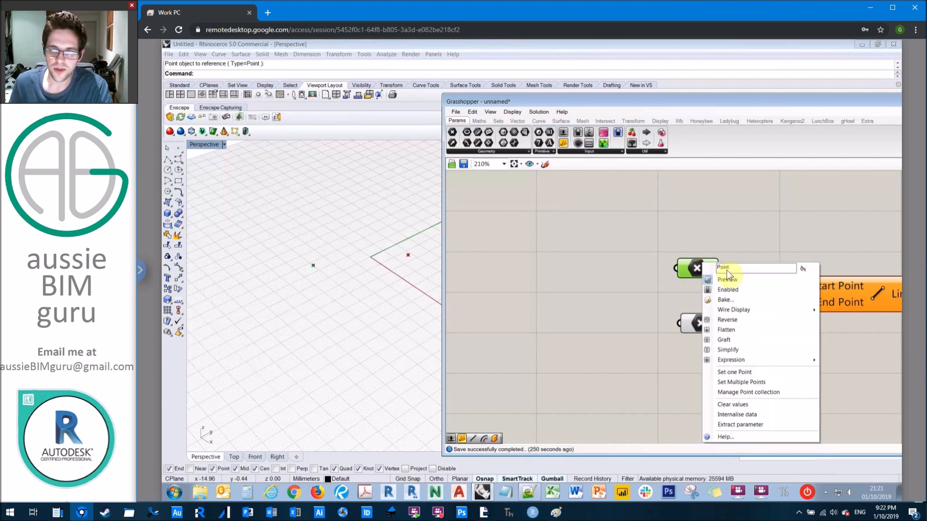
left_click(727, 279)
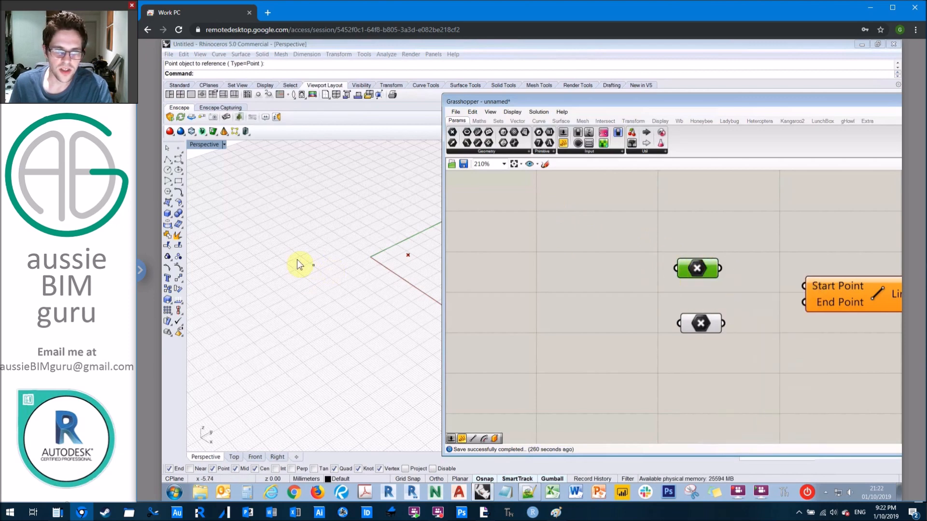
left_click(691, 257)
left_click(700, 269)
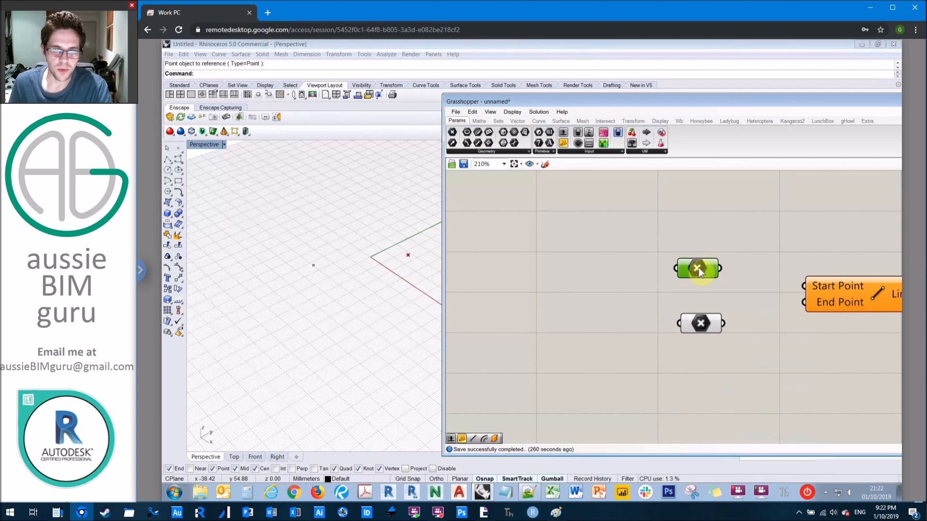
right_click(699, 268)
left_click(725, 286)
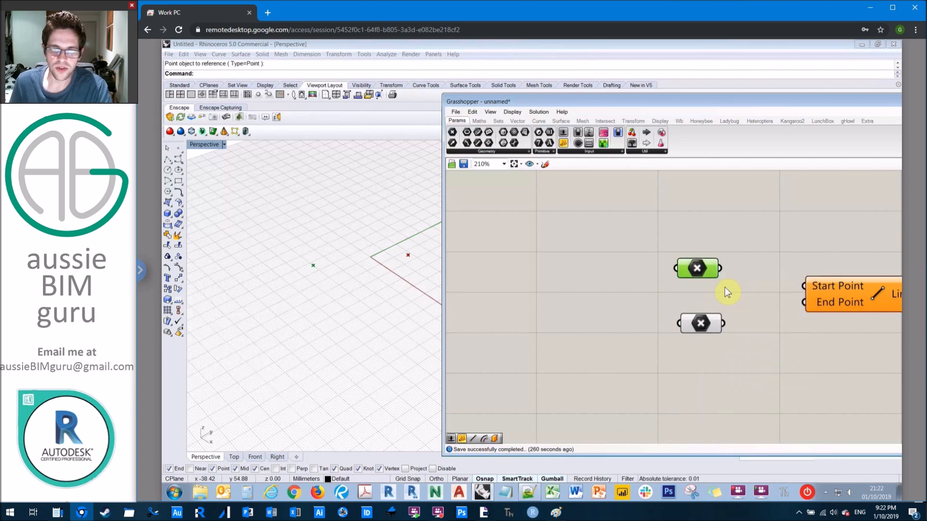
Move both Point parameters farther away from the Line component's inputs.
left_click_drag(688, 267, 559, 249)
left_click_drag(690, 322, 558, 314)
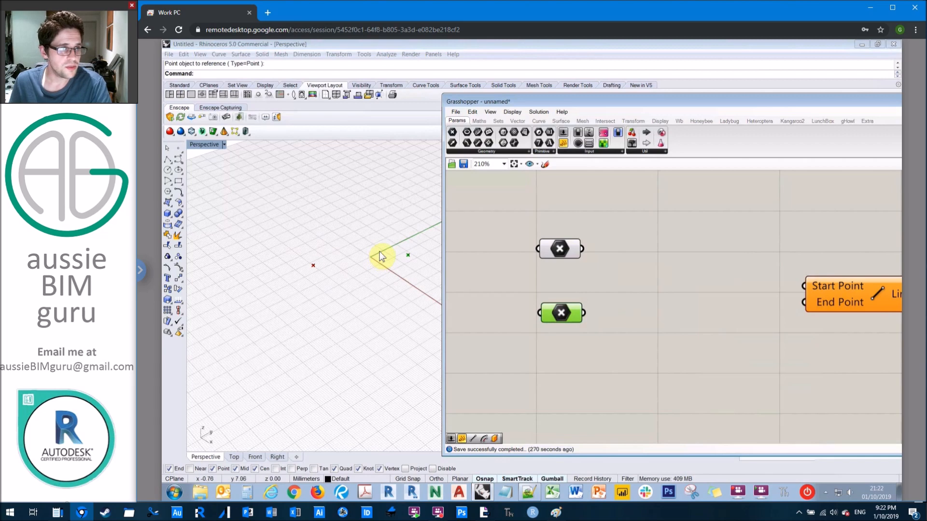
left_click(605, 203)
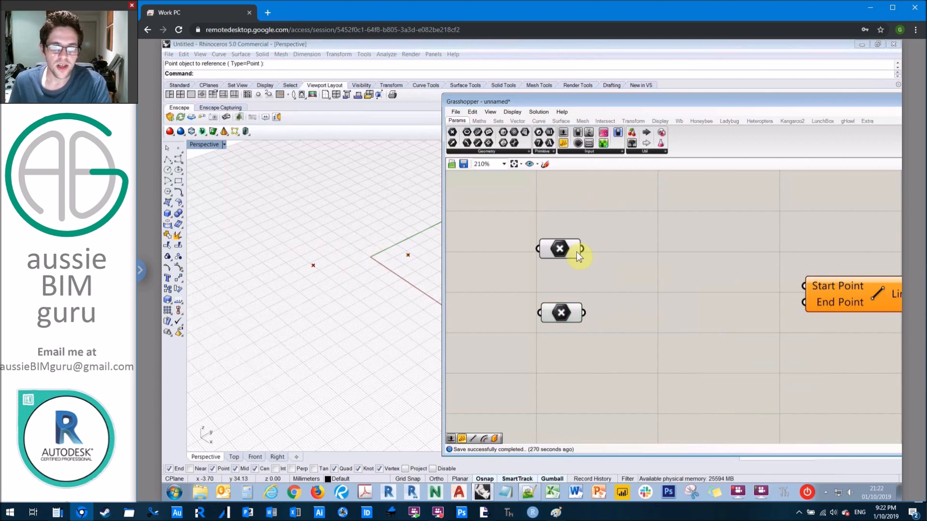
Bring the Line component closer, and wire the upper Point to Start Point and the lower Point to End Point.
left_click_drag(839, 289, 698, 278)
left_click_drag(586, 249, 663, 274)
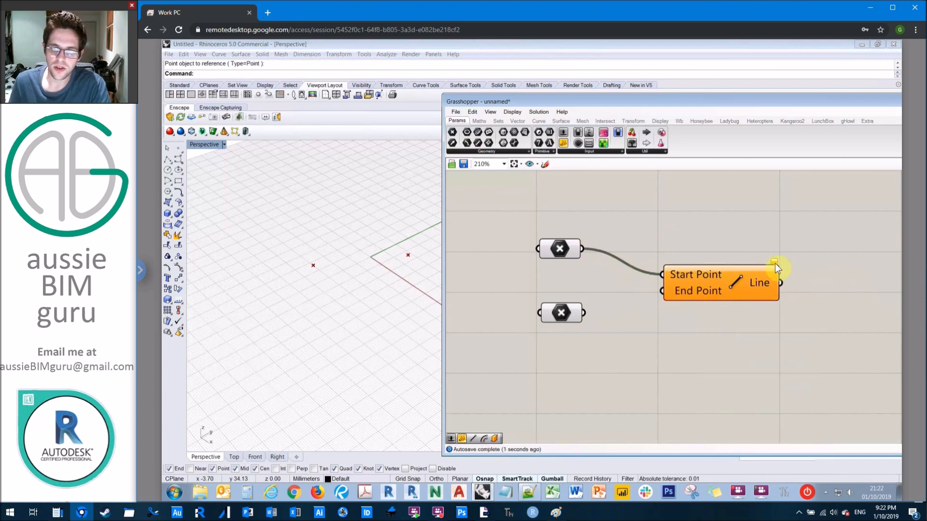
left_click_drag(584, 313, 662, 291)
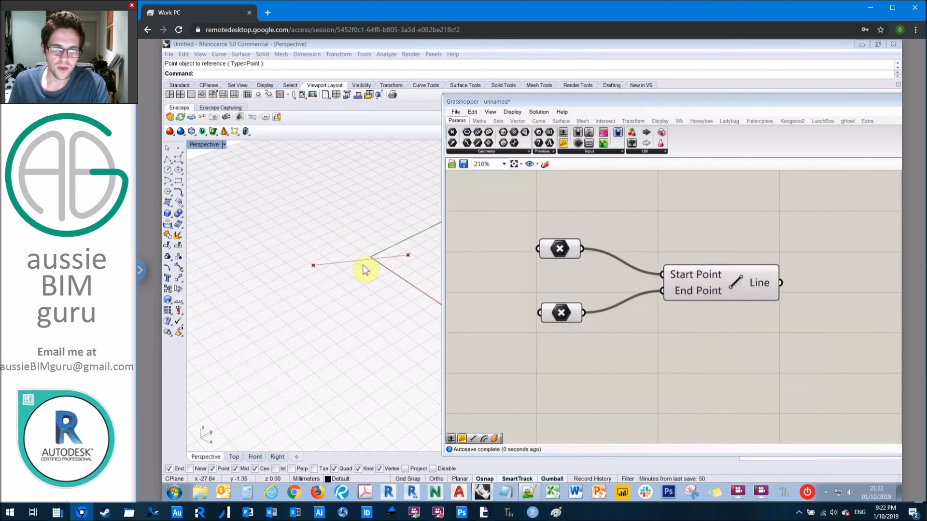
Move the Rhino point at the line's end across the green axis with the gumball to reshape the line.
scroll(363, 269, "up", 2)
scroll(368, 277, "up", 4)
right_click_drag(370, 282, 326, 237)
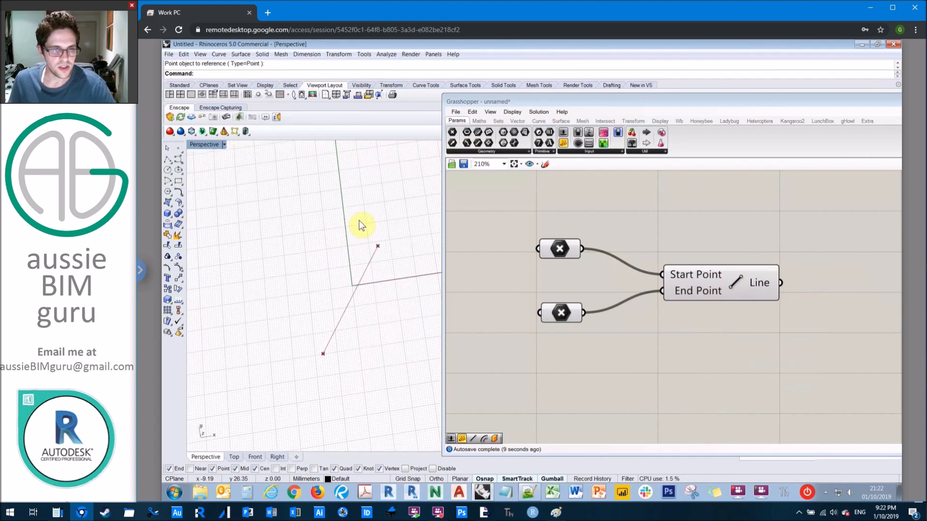
left_click(376, 244)
left_click_drag(393, 243, 296, 283)
left_click(326, 209)
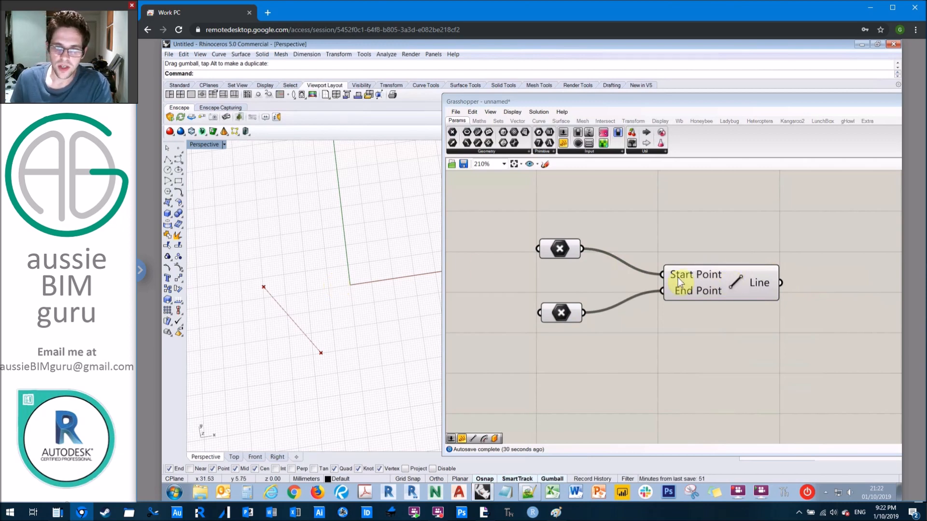
Move the Line component closer to the Point parameters and align the lower Point beneath the upper one.
left_click_drag(677, 283, 623, 280)
left_click_drag(560, 313, 557, 310)
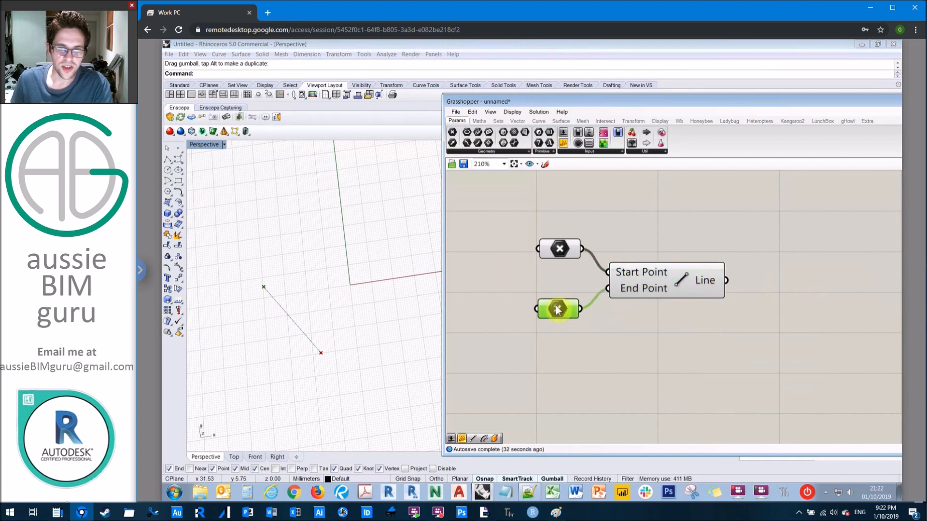
left_click(600, 231)
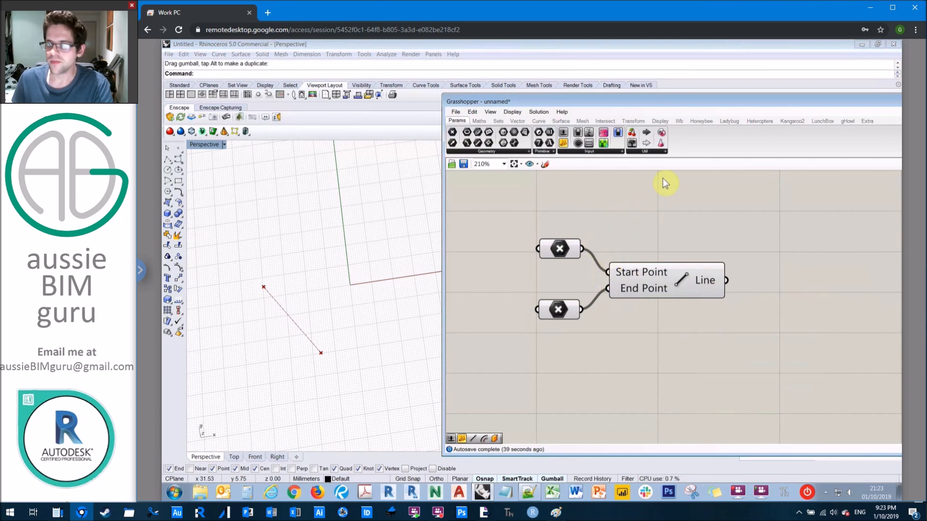
key("alt+Tab")
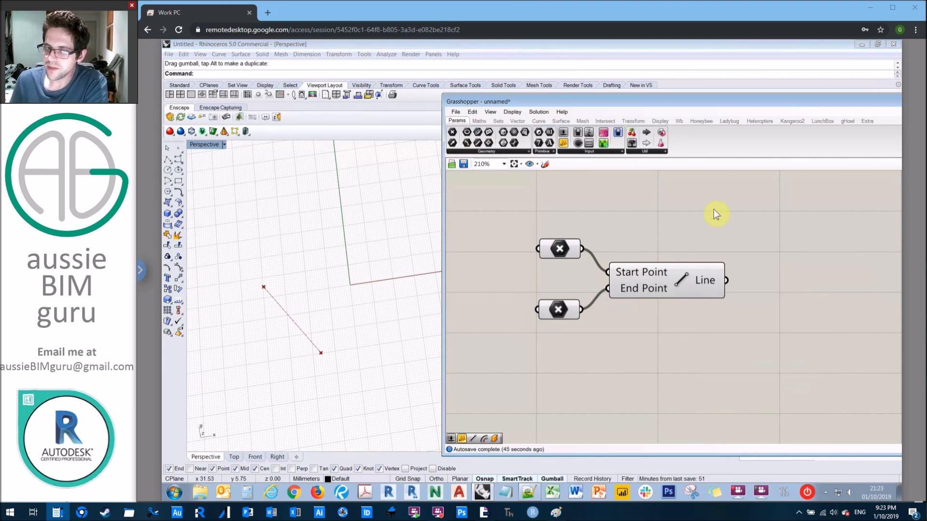
Search the component library for "divide path" and place a Divide Curve component beside the Line component.
key("alt+Tab")
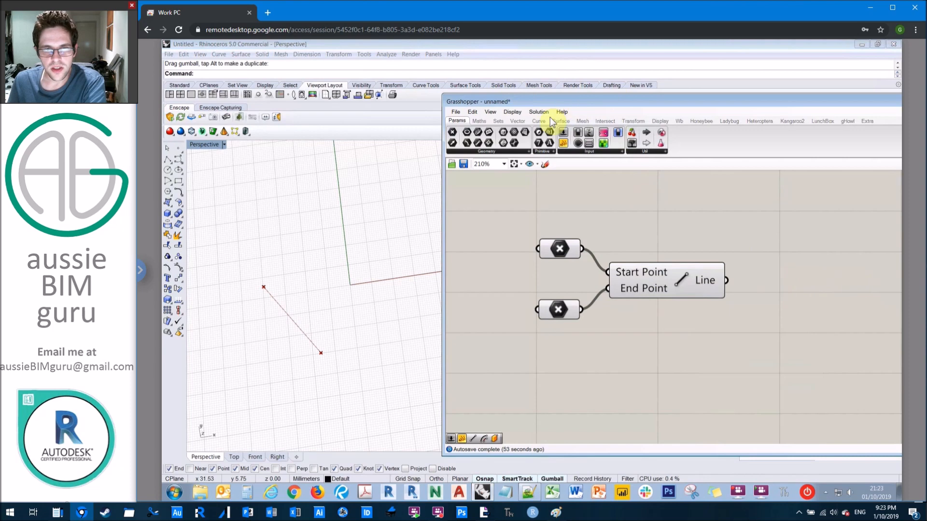
right_click(767, 269)
left_click(763, 253)
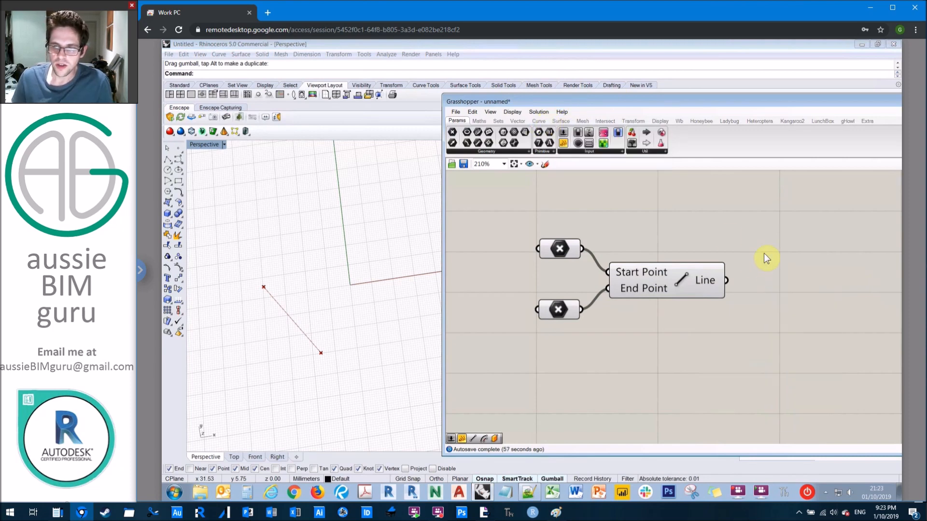
double_click(764, 253)
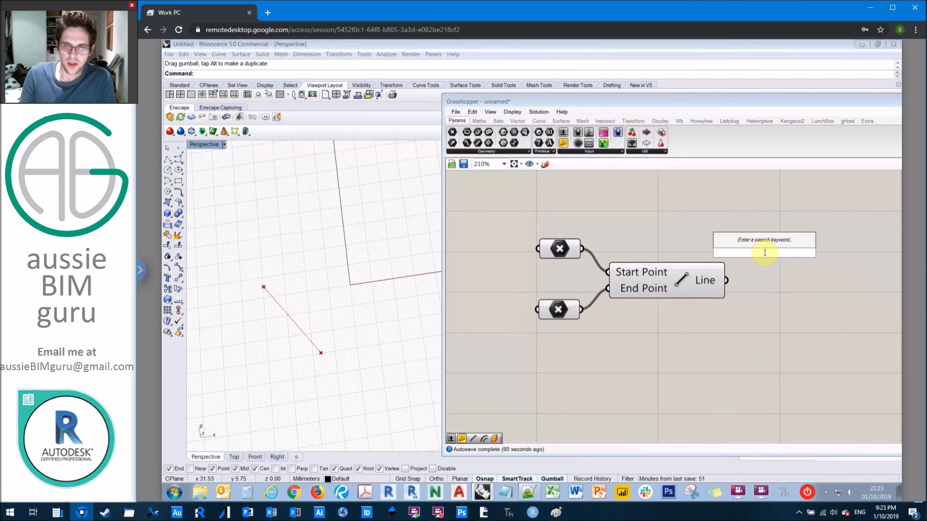
type("divide path")
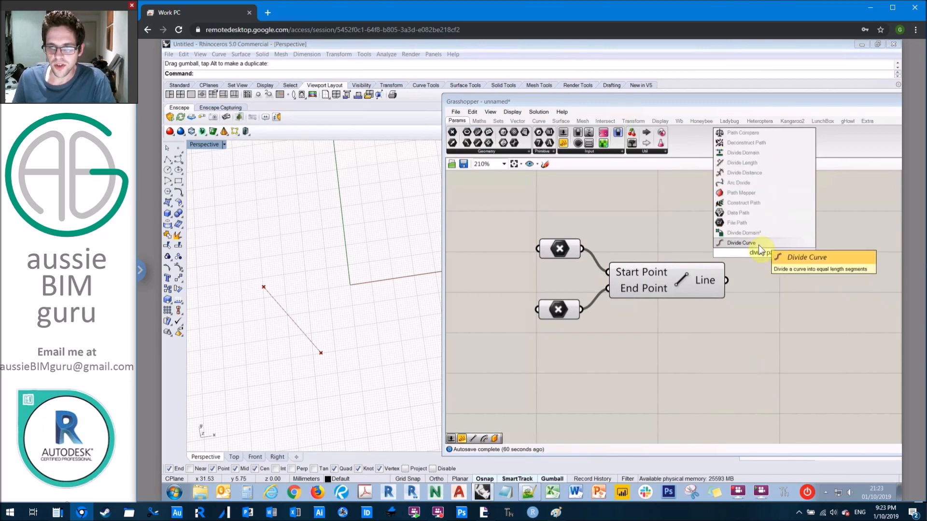
left_click(758, 244)
left_click_drag(732, 249, 802, 290)
right_click_drag(826, 219, 710, 204)
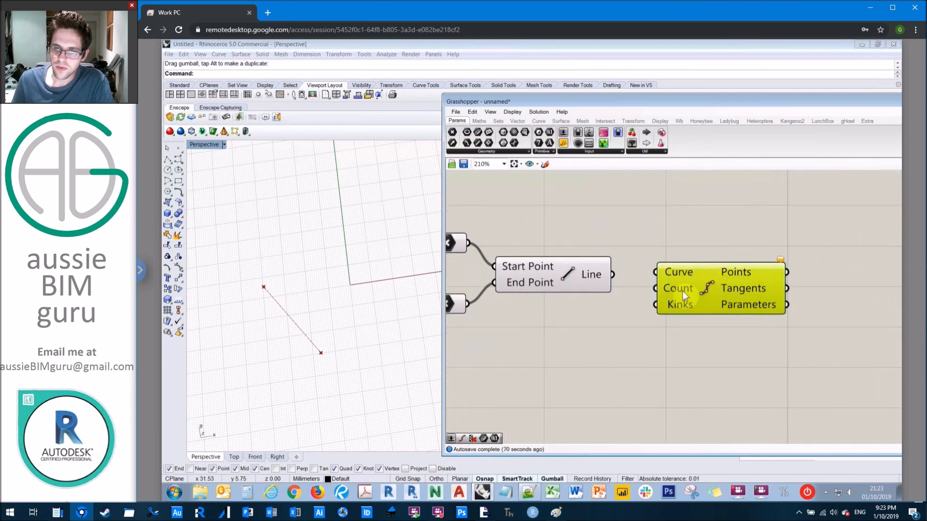
Move Divide Curve farther from the Line component and wire the Line output to its Curve input.
mouse_move(682, 302)
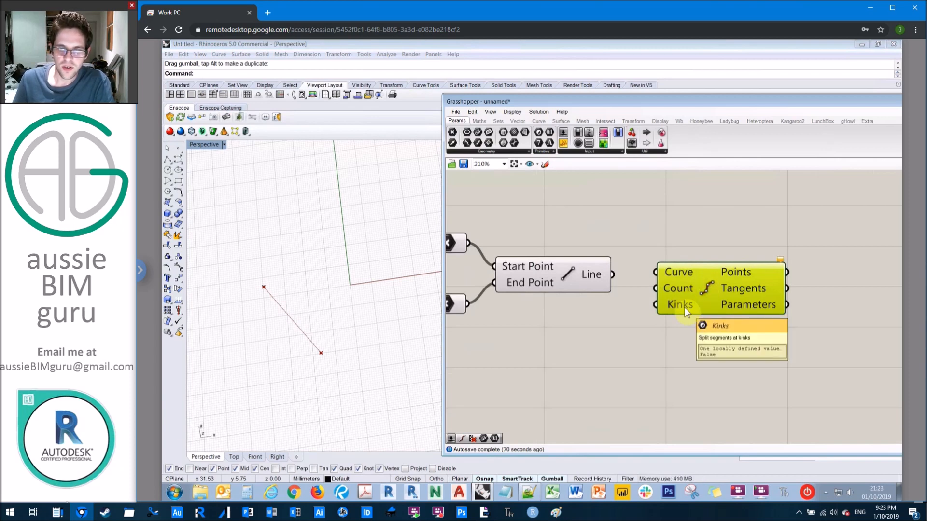
left_click_drag(749, 282, 776, 277)
left_click(713, 242)
left_click_drag(613, 274, 718, 274)
mouse_move(283, 315)
right_mouse_down()
mouse_move(287, 324)
mouse_move(278, 310)
right_mouse_up()
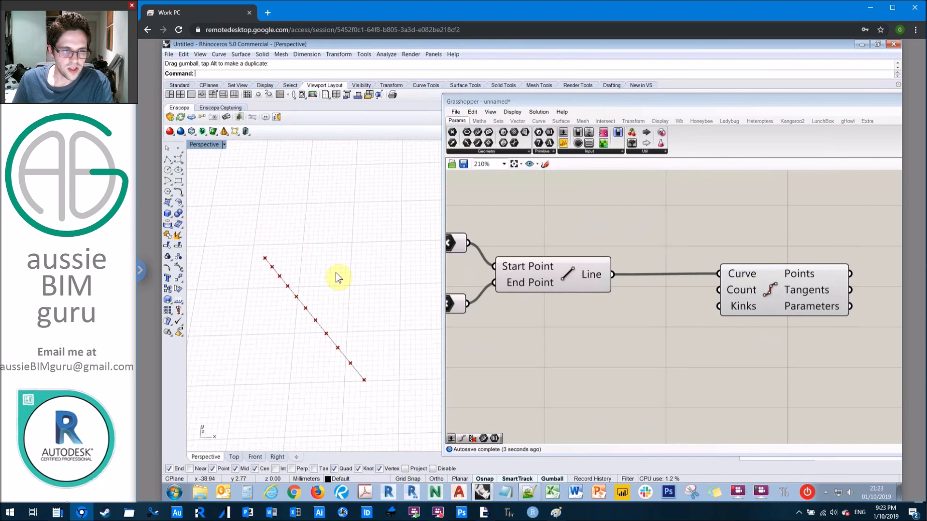
Widen the gap between the Line and Divide Curve components a little more.
right_click(742, 291)
mouse_move(742, 291)
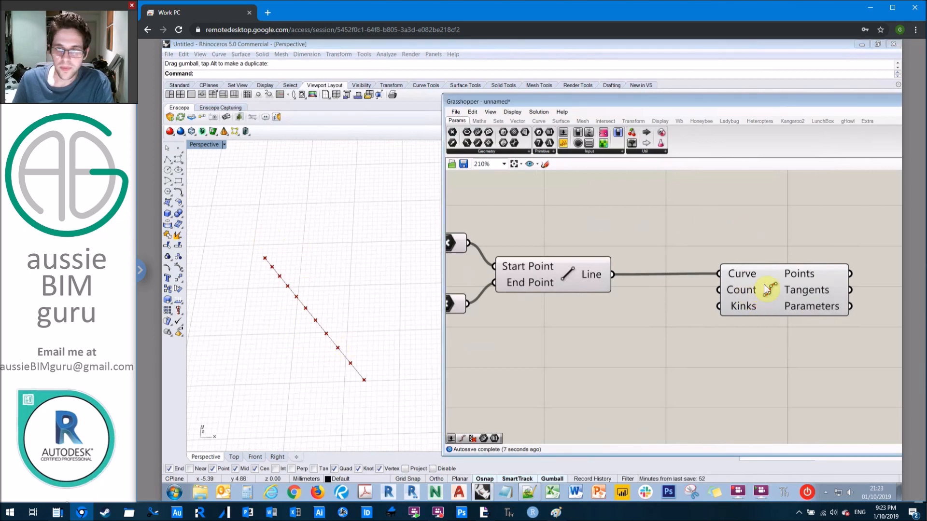
left_click_drag(784, 289, 800, 291)
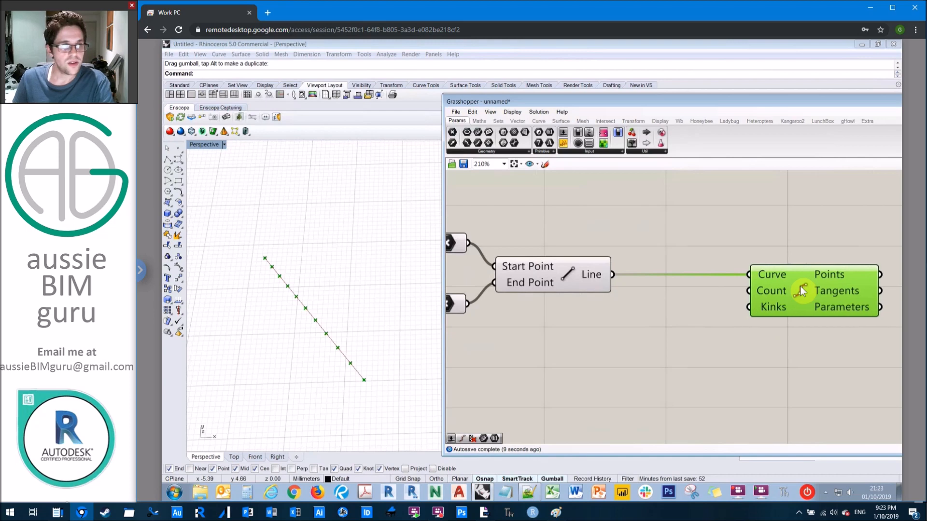
left_click(539, 333)
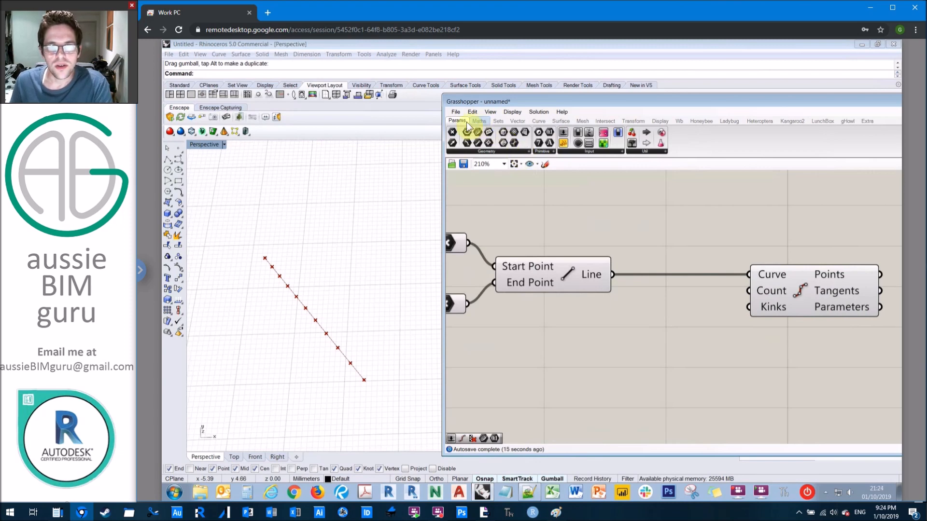
Place a Number Slider on the canvas below the Line component.
left_click(548, 152)
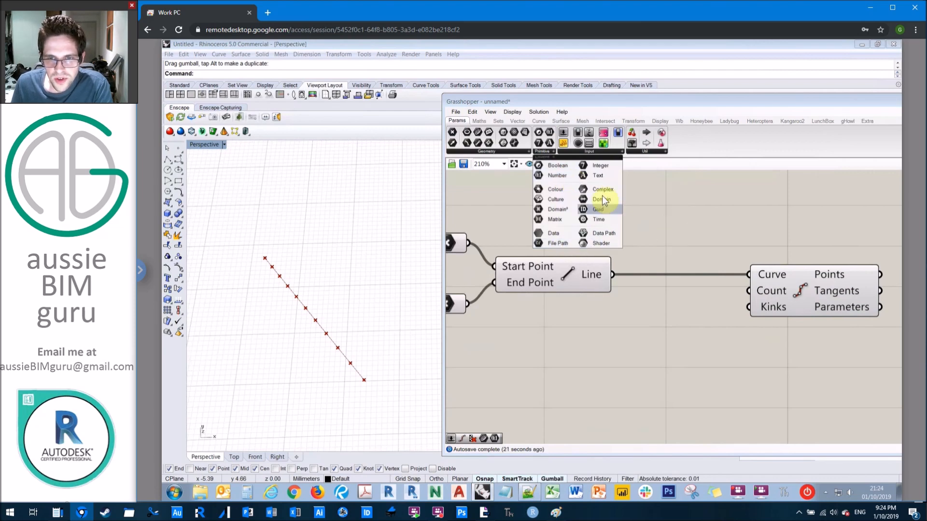
left_click(603, 153)
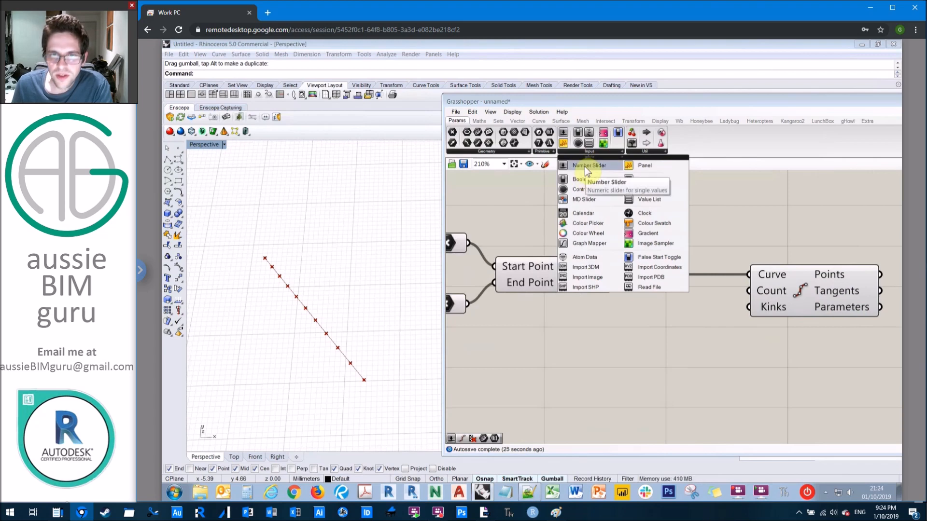
left_click_drag(589, 164, 709, 323)
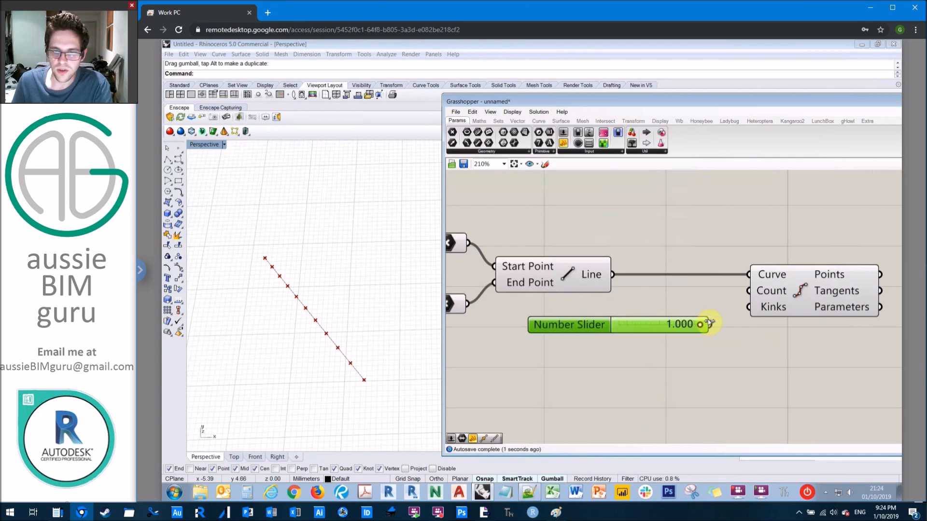
Open the Number Slider's settings, try the N, E and O rounding modes, and set the rounding to N.
right_click(584, 326)
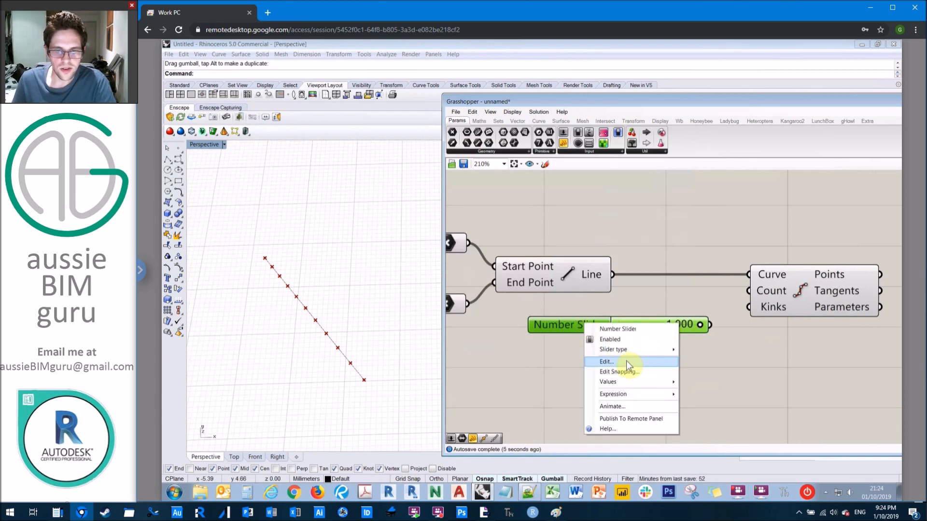
left_click(665, 259)
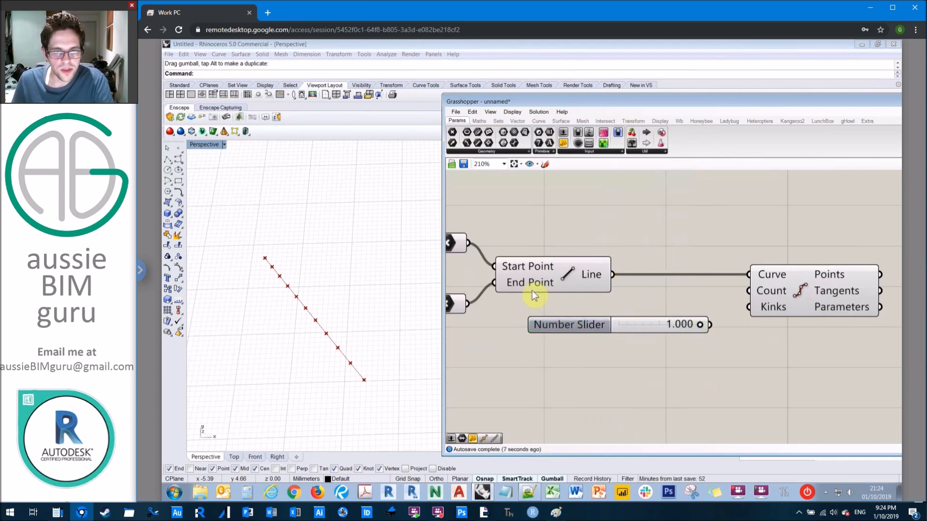
left_click(634, 321)
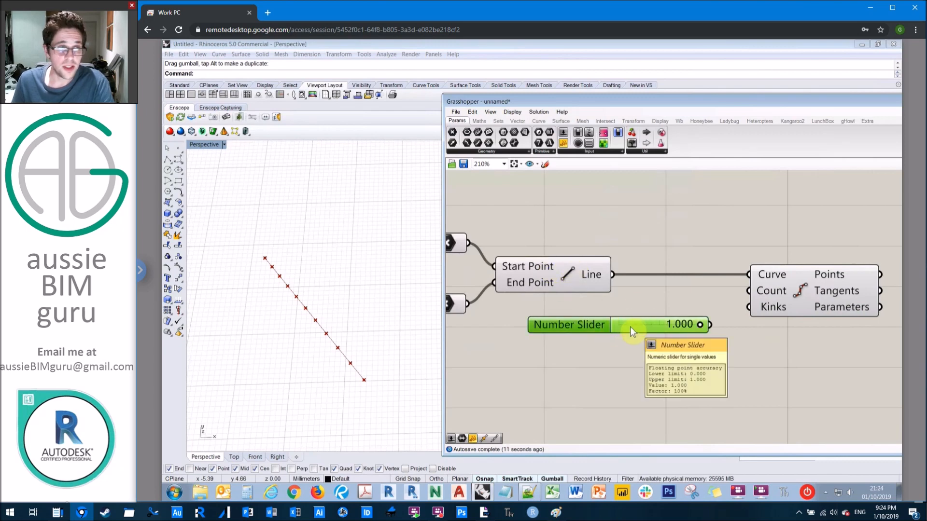
right_click(627, 326)
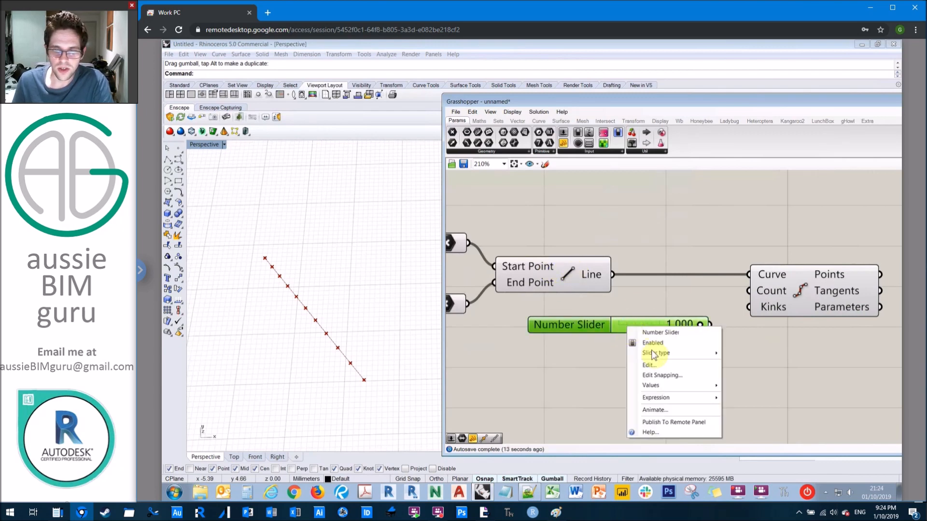
left_click(668, 366)
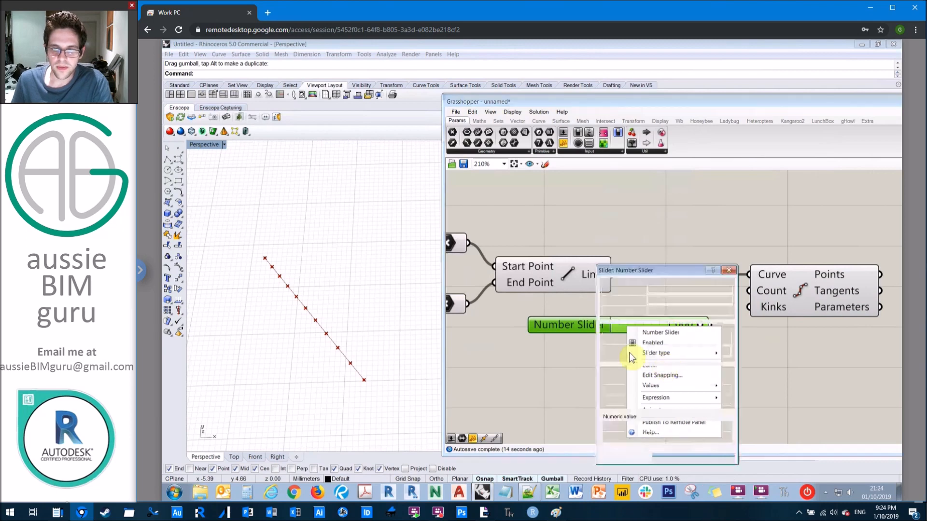
left_click_drag(626, 229, 619, 220)
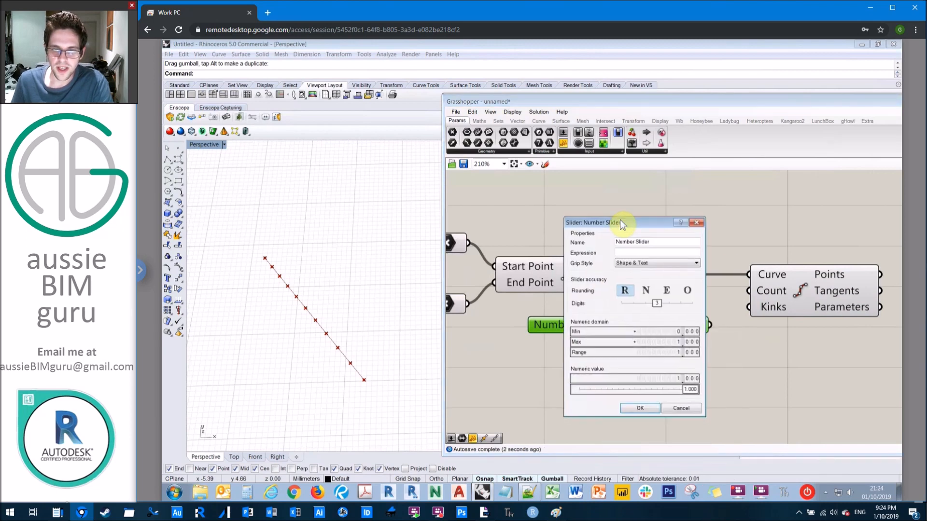
left_click(637, 291)
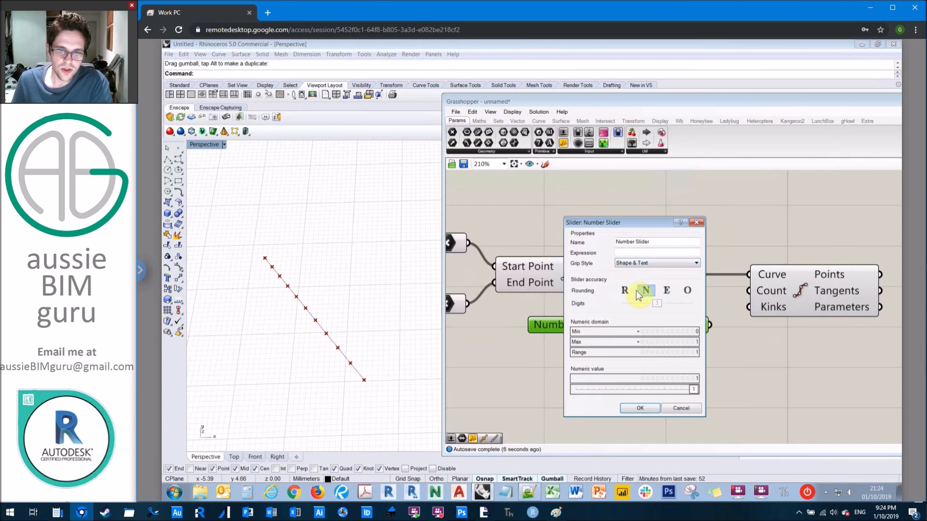
left_click(666, 290)
left_click(688, 292)
left_click(647, 292)
Keep the Shape & Text grip style, set the slider's minimum to 2 and maximum to 20, and apply the settings.
left_click(642, 263)
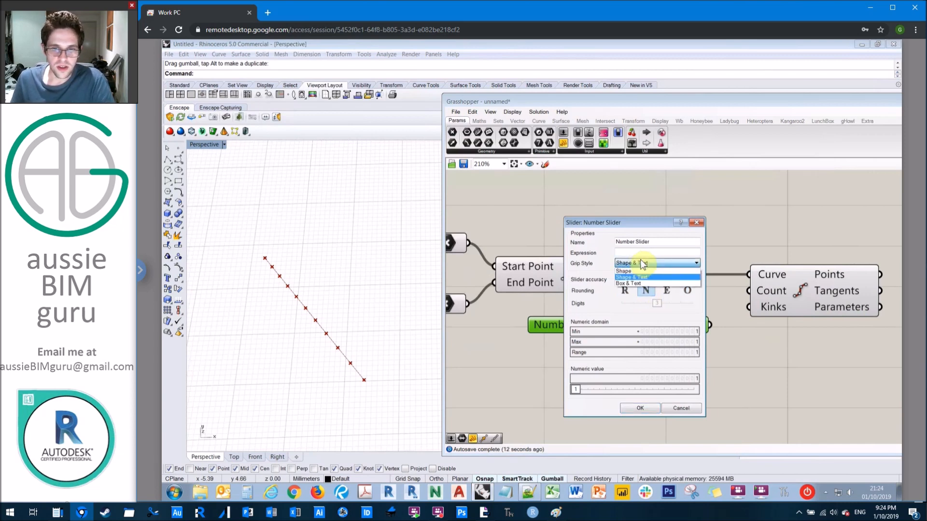
left_click(636, 277)
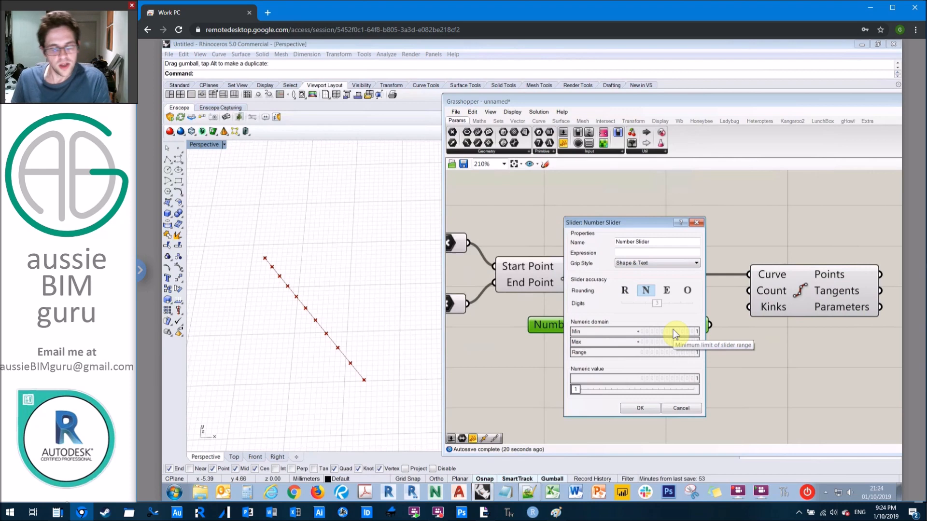
scroll(673, 329, "up", 1)
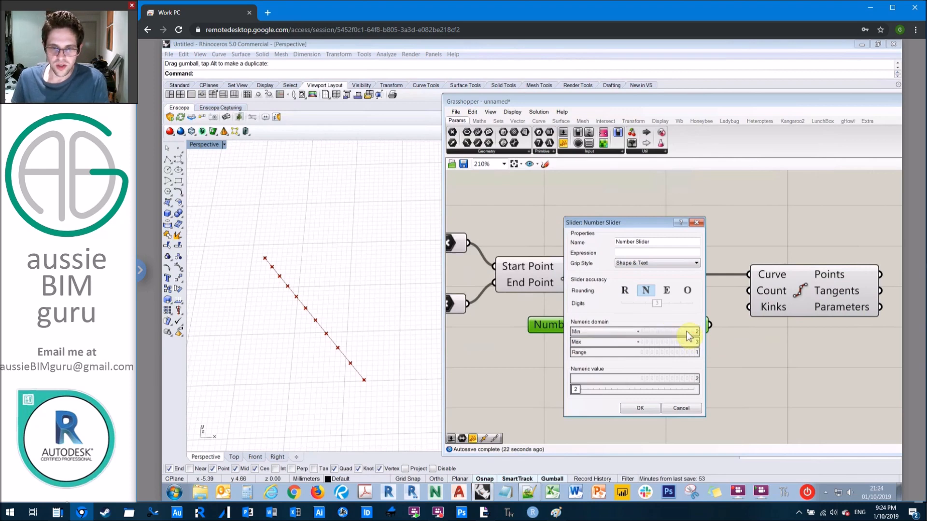
double_click(668, 344)
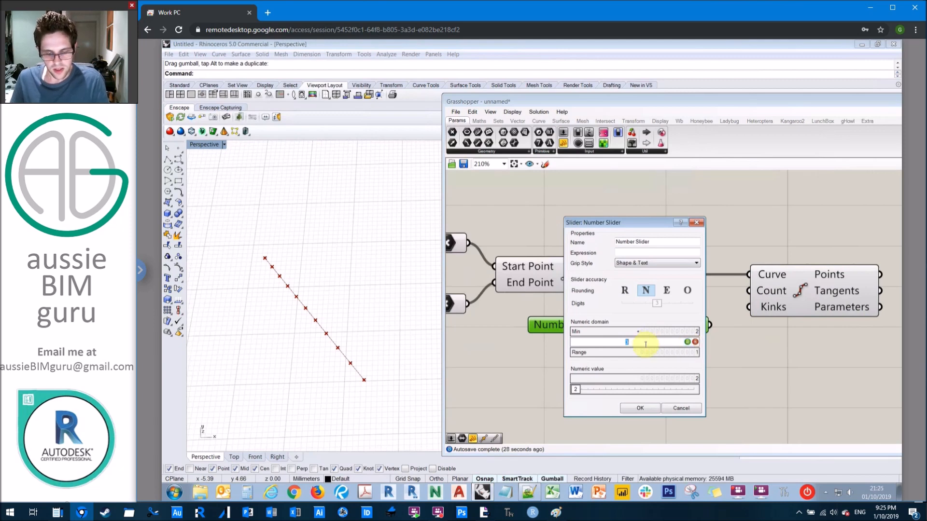
left_click(686, 341)
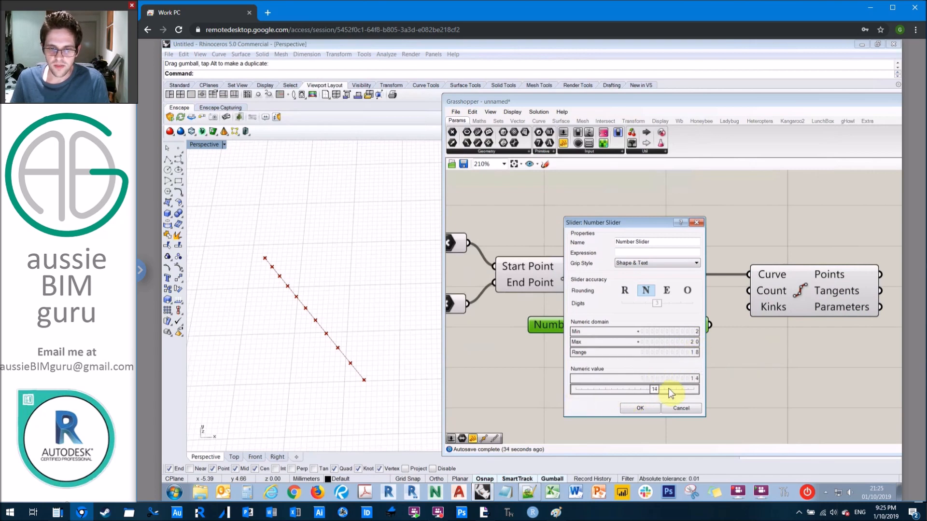
left_click(659, 408)
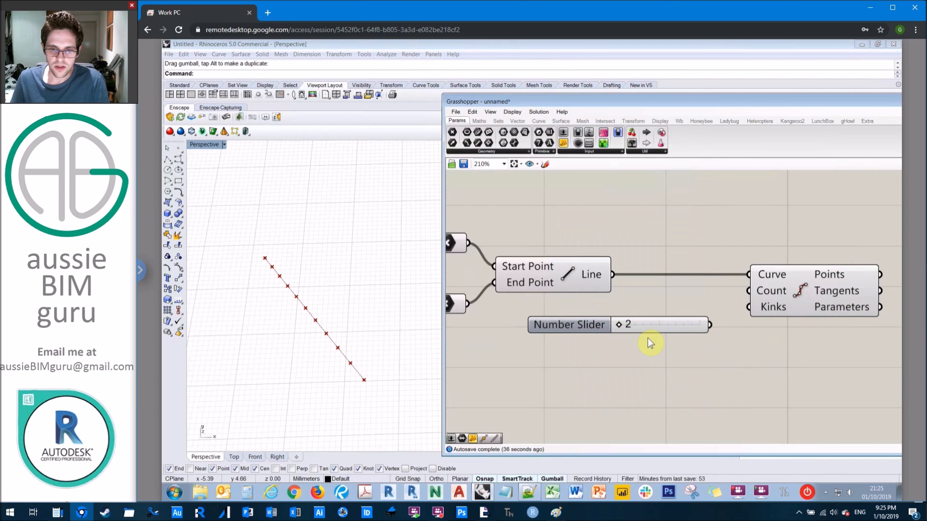
Wire the Number Slider to Divide Curve's Count input and set the slider to 9.
mouse_move(622, 325)
left_mouse_down()
mouse_move(680, 325)
mouse_move(632, 336)
left_mouse_up()
left_click_drag(709, 325, 748, 291)
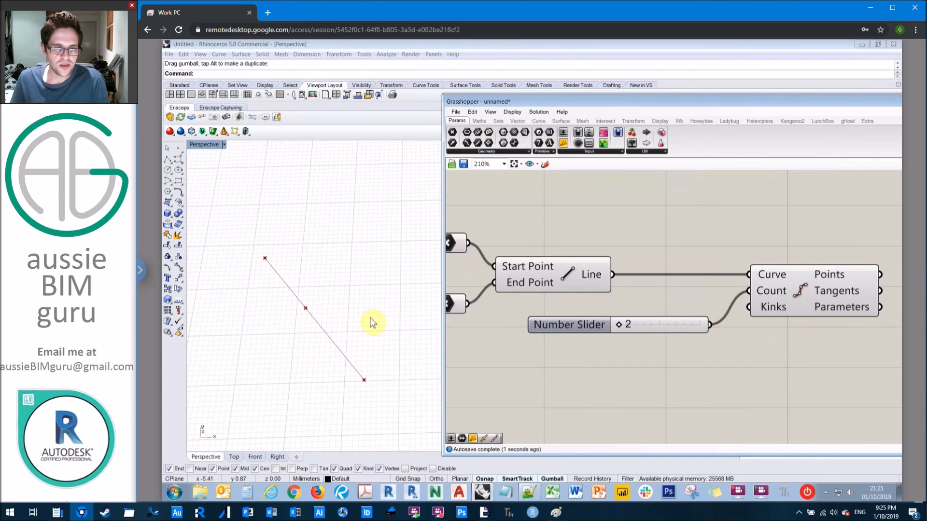
scroll(308, 335, "up", 2)
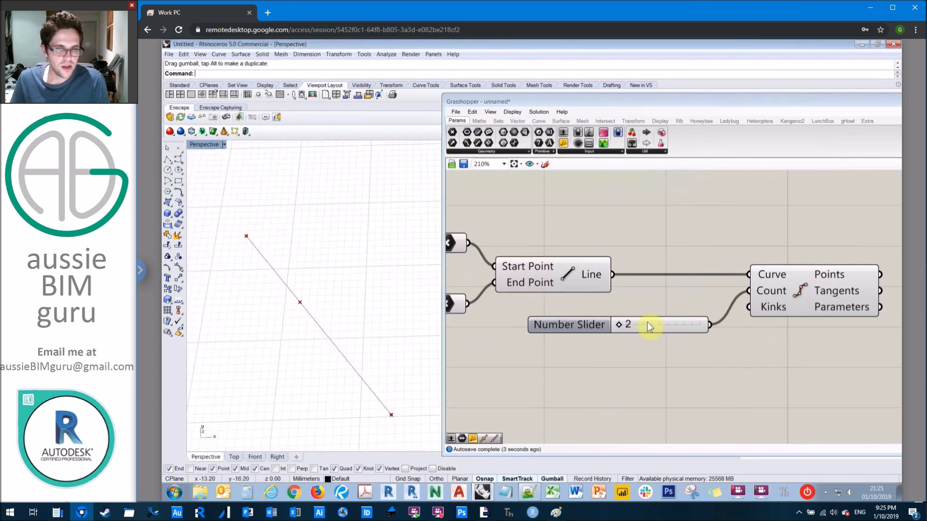
mouse_move(619, 327)
left_mouse_down()
mouse_move(703, 324)
mouse_move(633, 334)
left_mouse_up()
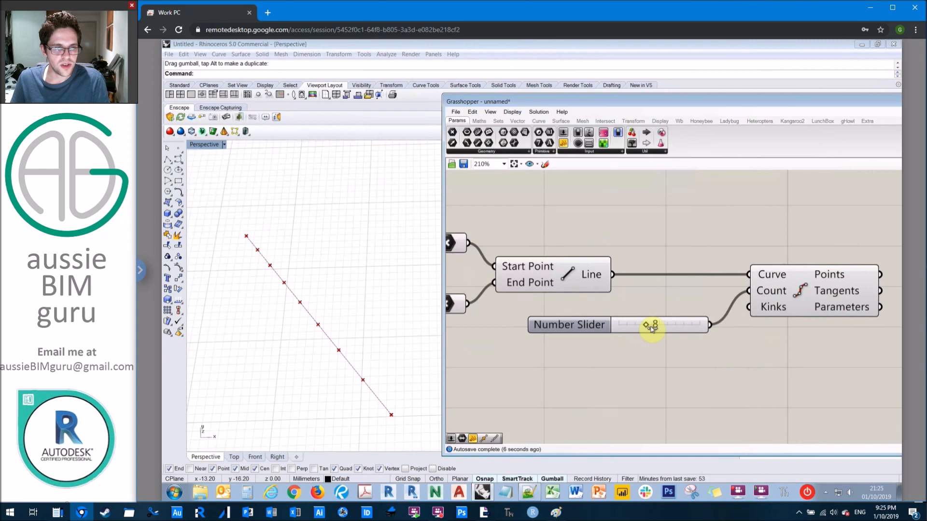
left_click_drag(650, 328, 650, 327)
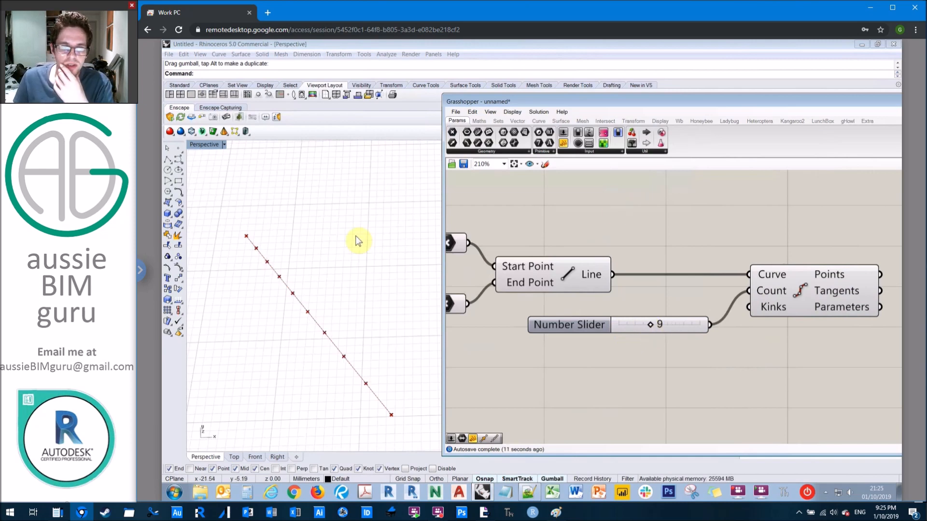
Place two new Rhino points in the Perspective viewport, between the divided line and the axes.
scroll(308, 239, "down", 1)
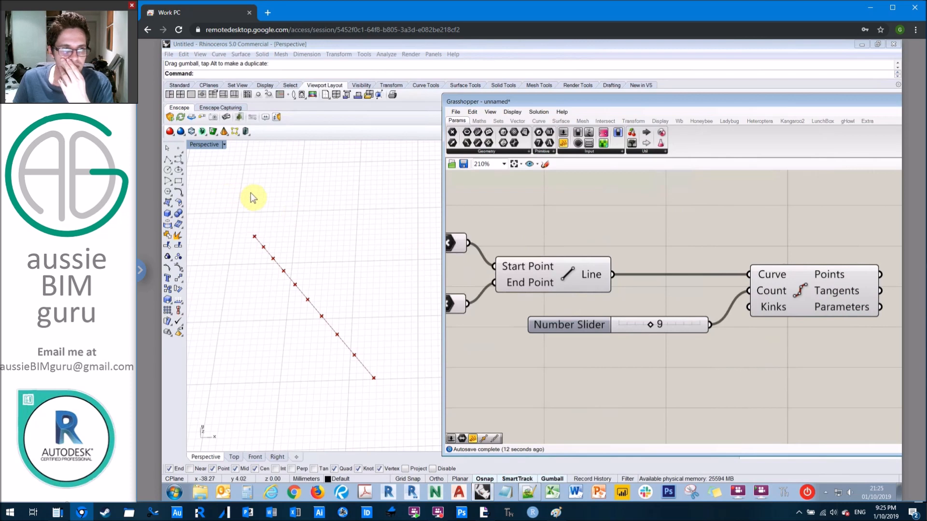
scroll(232, 210, "down", 2)
left_click(180, 149)
left_click(302, 202)
left_click(180, 150)
left_click(397, 277)
Duplicate the whole definition, from the Point parameters to Divide Curve, and place the copy above the original.
scroll(809, 256, "down", 3)
left_click_drag(832, 308, 610, 226)
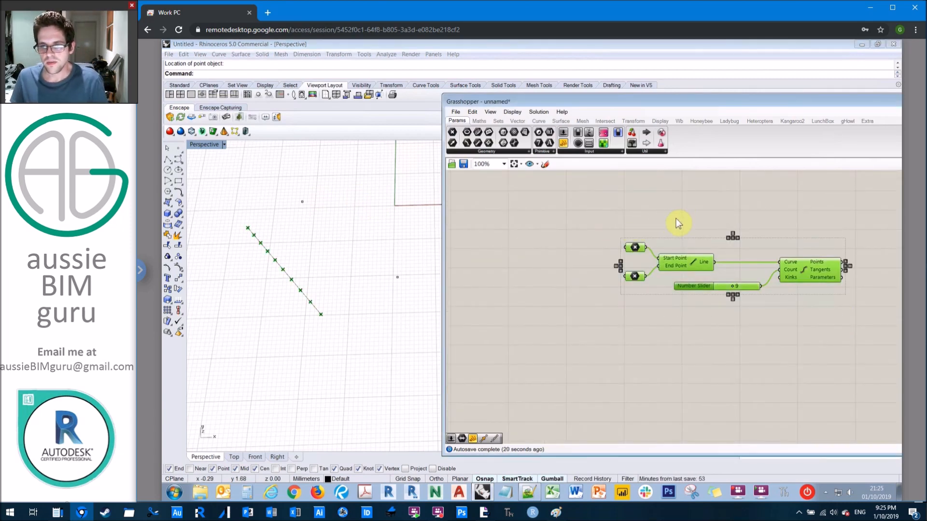
left_click(668, 204)
key("ctrl+v")
left_click_drag(782, 224, 795, 208)
left_click(595, 221)
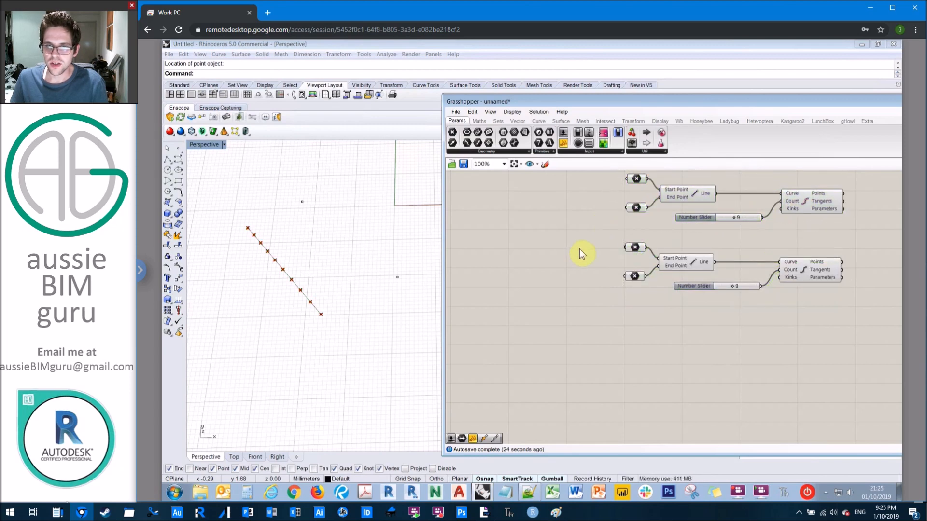
Reference the lower-right new Rhino point in the first Point parameter of the upper definition, using Set one Point.
scroll(587, 229, "up", 5)
left_click(600, 229)
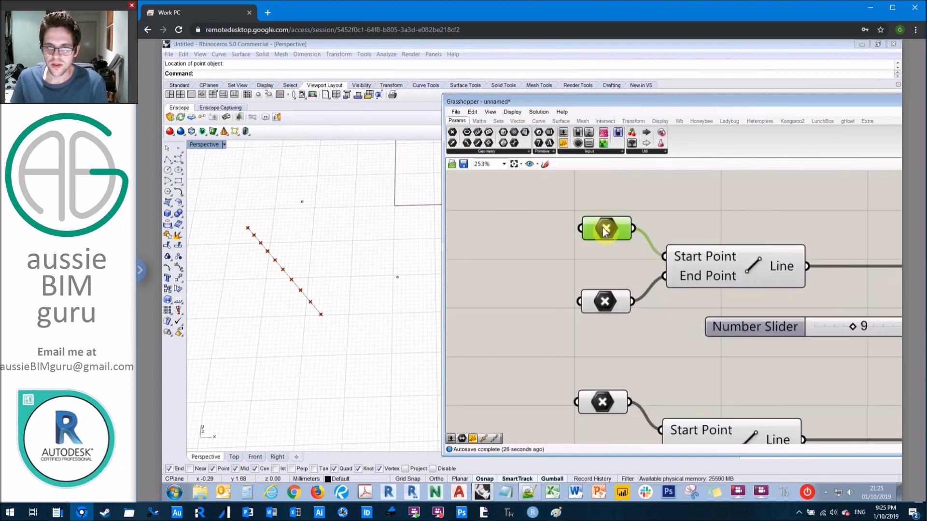
right_click(602, 227)
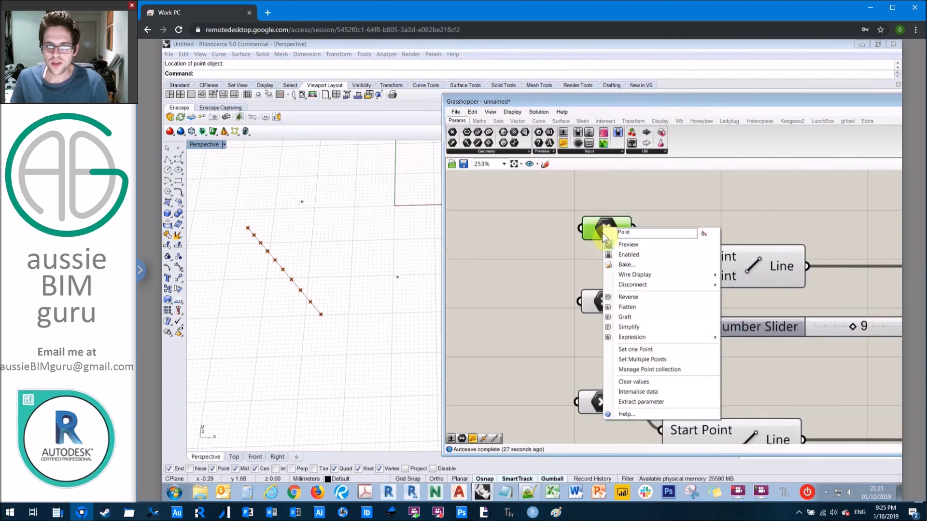
left_click(635, 350)
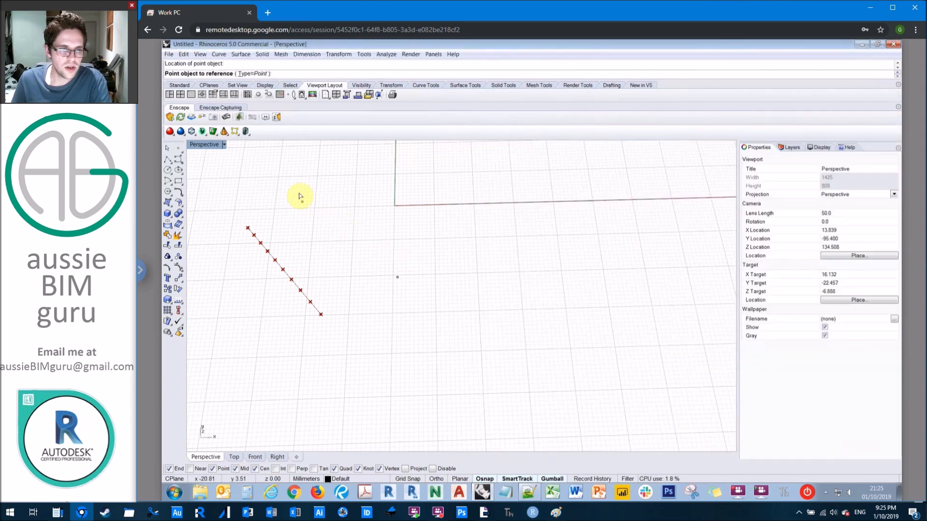
left_click_drag(381, 261, 419, 294)
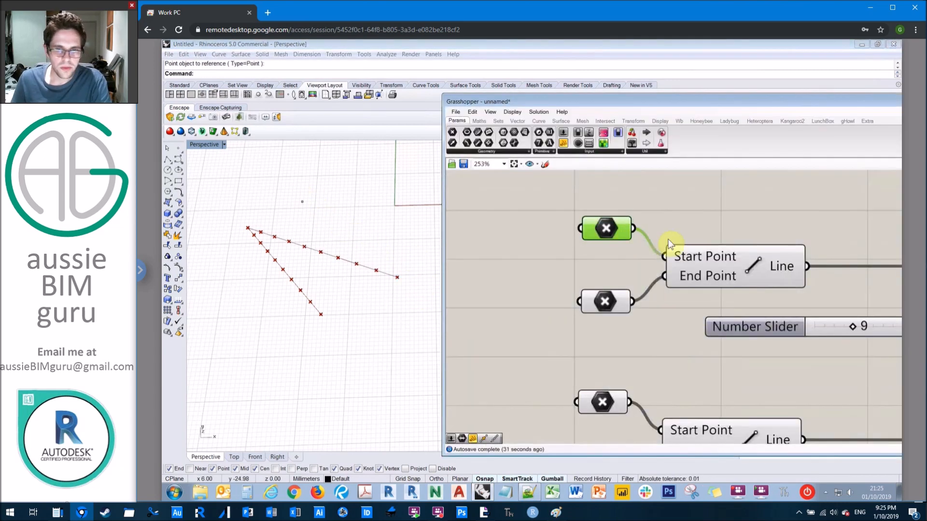
Reference the upper-left new Rhino point in the second Point parameter of the upper definition.
left_click(604, 302)
right_click(609, 298)
left_click(640, 410)
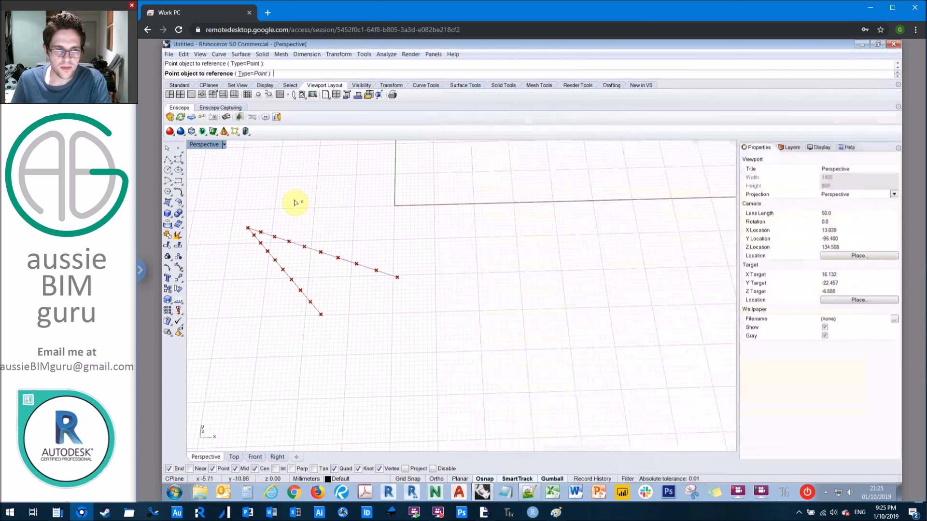
left_click(303, 203)
right_click_drag(738, 300, 582, 217)
mouse_move(695, 248)
left_mouse_down()
mouse_move(678, 247)
mouse_move(706, 247)
mouse_move(674, 248)
mouse_move(702, 249)
left_mouse_up()
scroll(606, 294, "down", 2)
Duplicate the lower Line component beyond the Divide Curve components and wire the upper Divide Curve's Points to its Start Point.
left_click(588, 334)
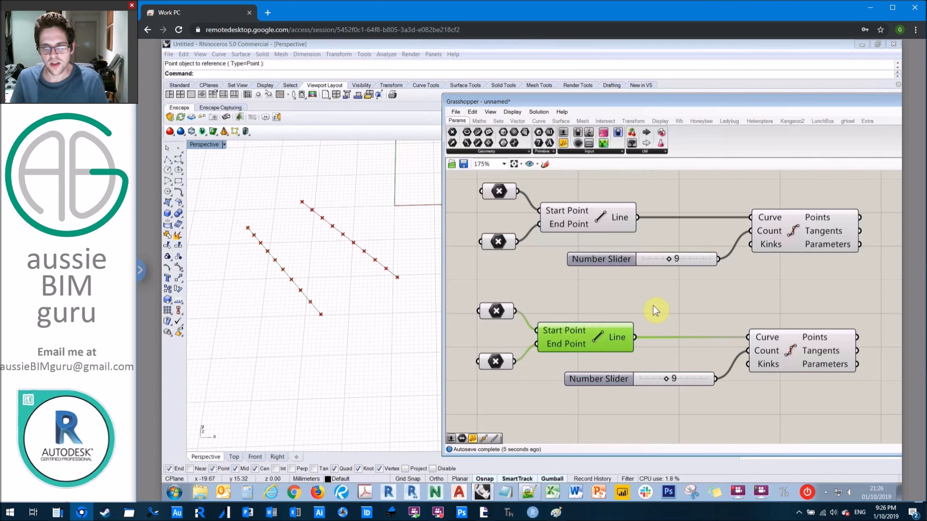
scroll(680, 222, "up", 2)
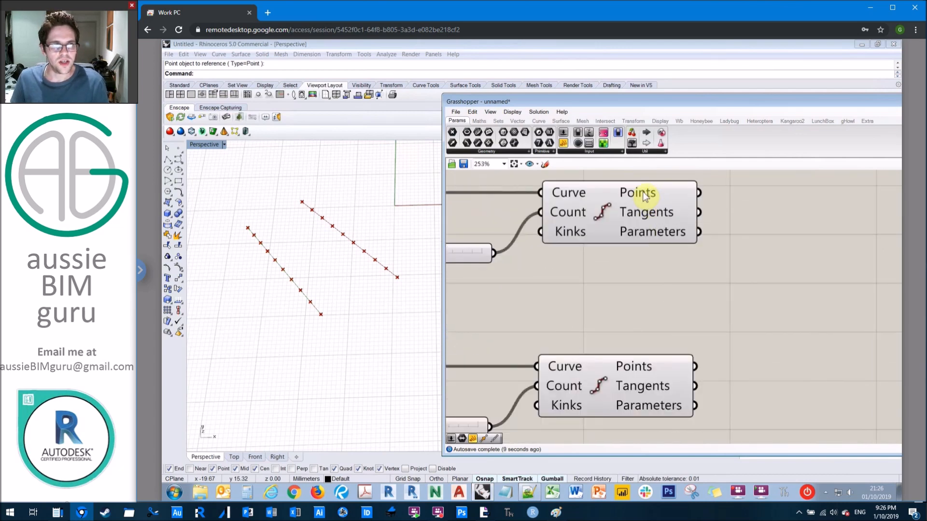
mouse_move(643, 197)
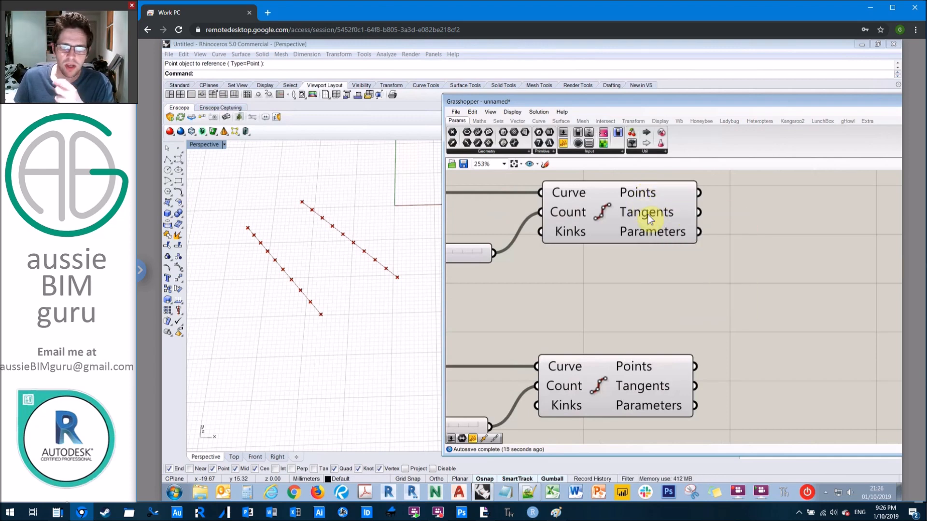
mouse_move(647, 215)
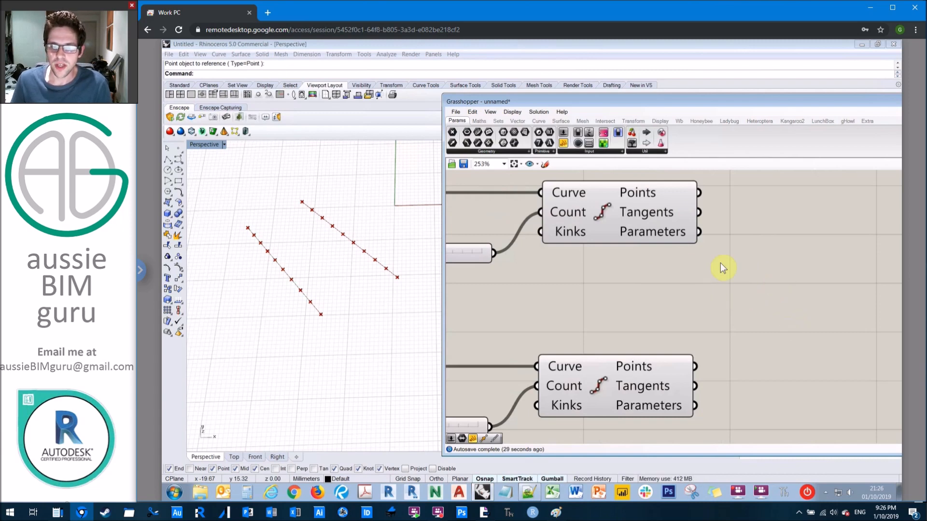
scroll(736, 262, "down", 4)
left_click_drag(534, 313, 789, 279, "alt")
left_click(772, 235)
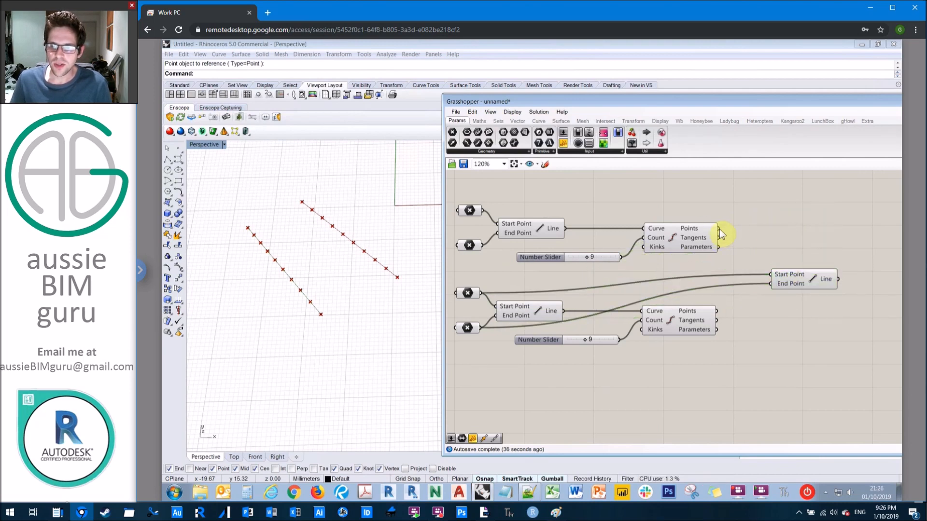
left_click_drag(723, 232, 771, 274)
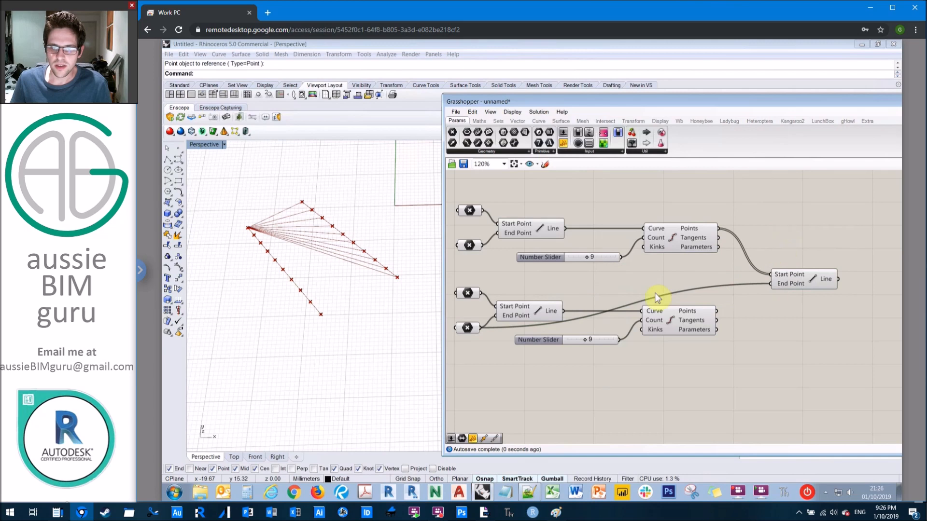
Rewire the lower definition's second Point parameter to the new Line's End Point and inspect the upper Divide Curve's Points list.
left_click_drag(482, 329, 770, 286)
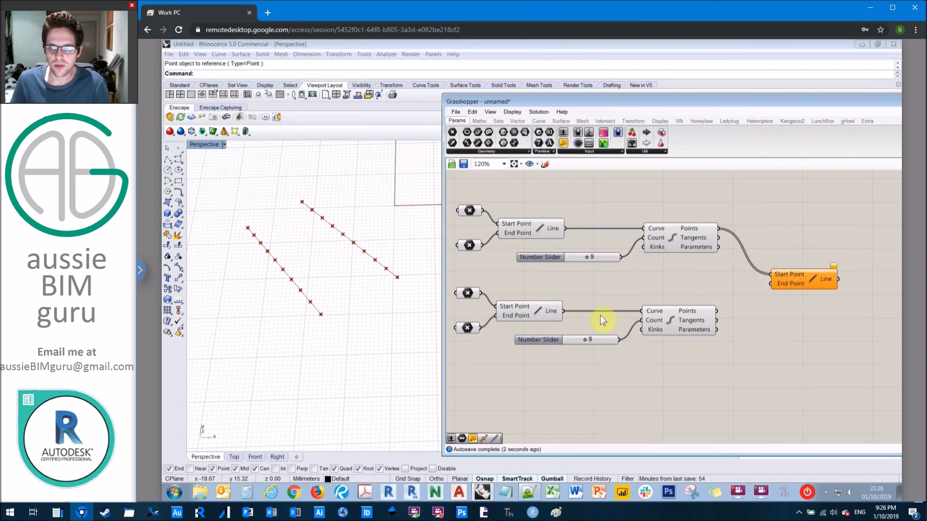
left_click_drag(482, 326, 770, 283)
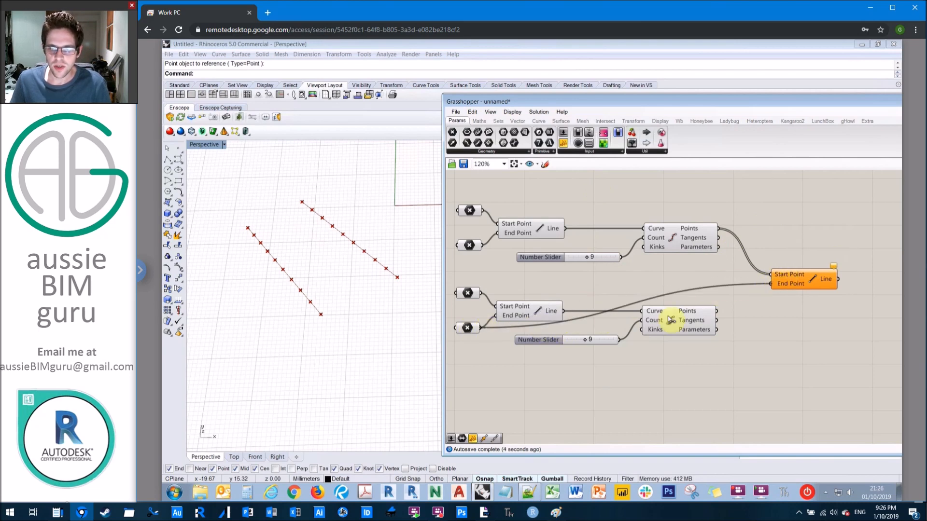
left_click_drag(480, 327, 772, 287)
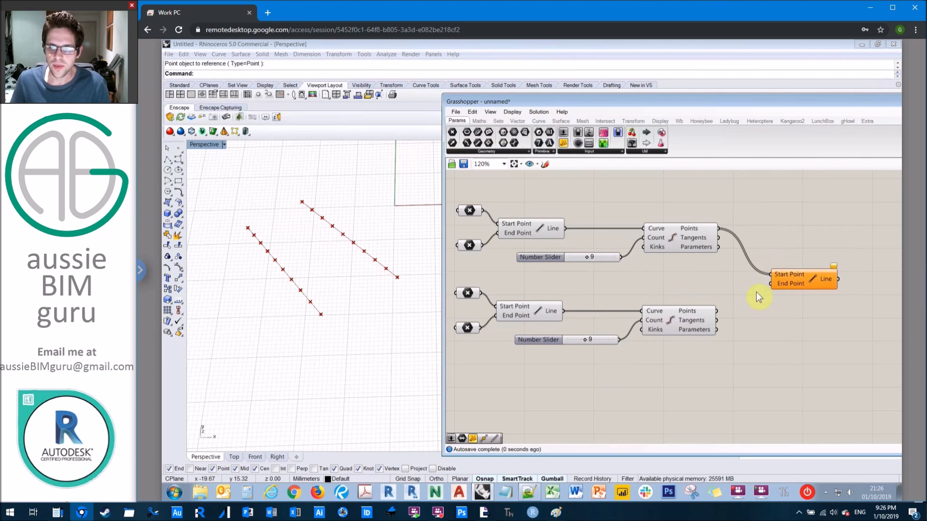
left_click_drag(481, 329, 770, 283)
right_click_drag(344, 193, 241, 238)
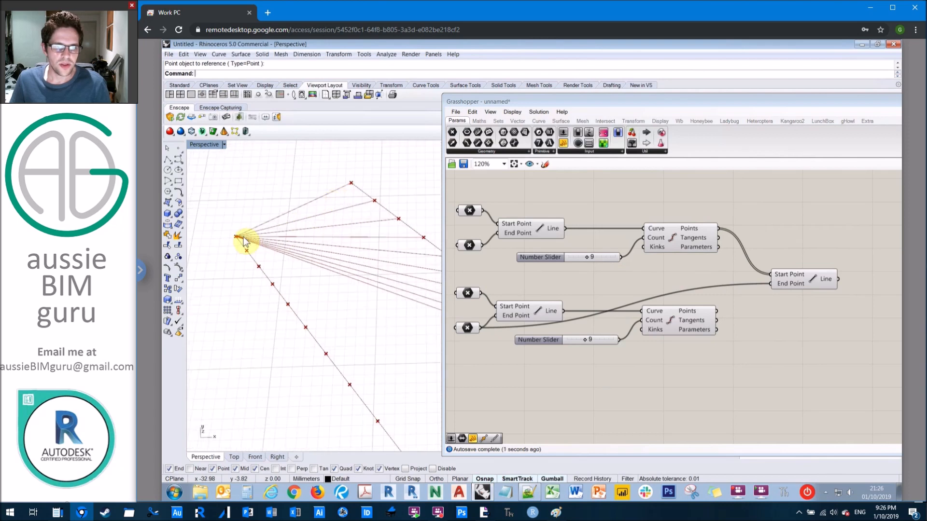
left_click(775, 230)
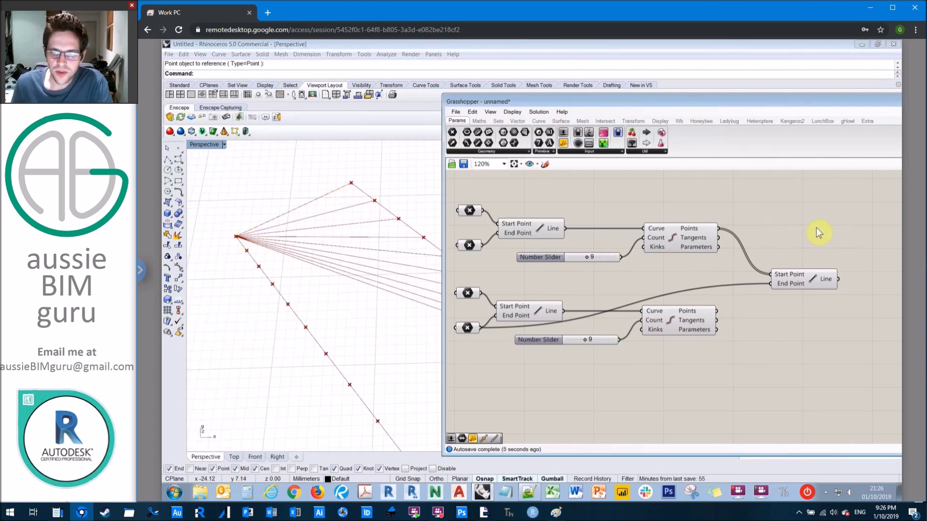
mouse_move(797, 276)
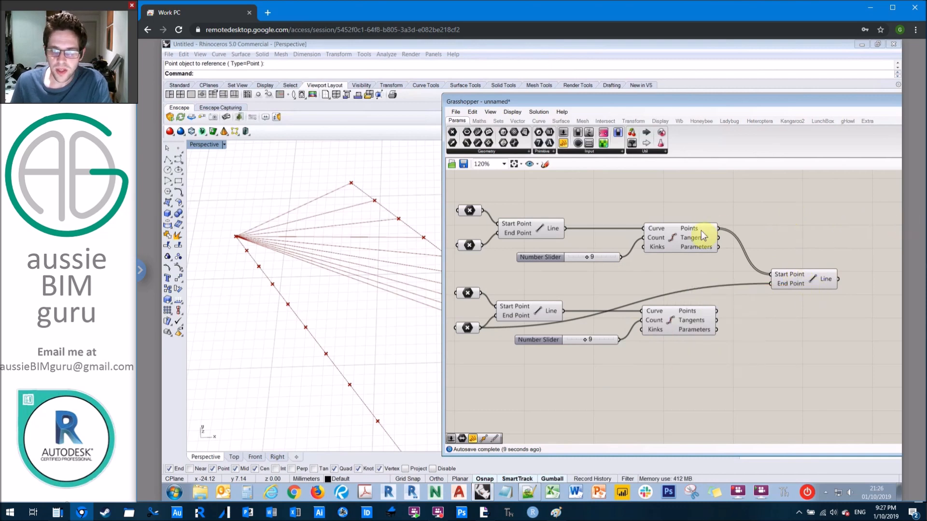
mouse_move(690, 230)
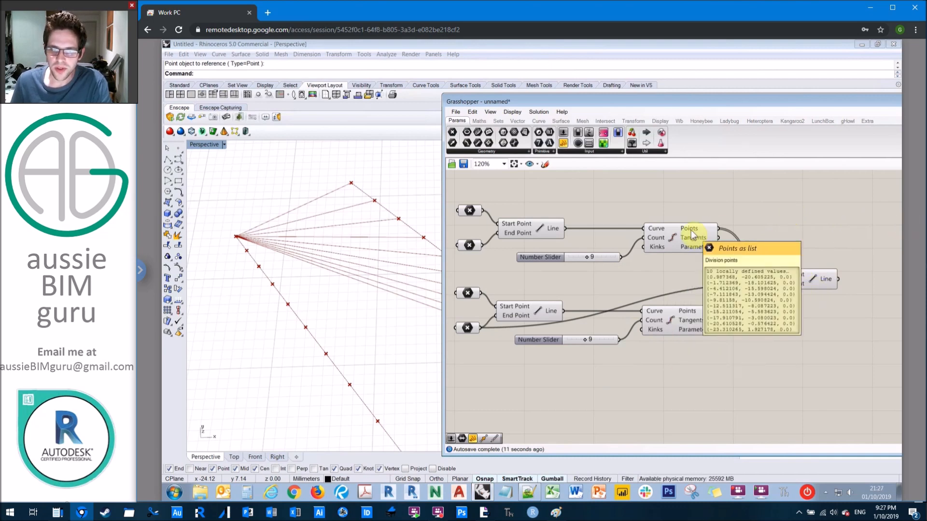
mouse_move(467, 327)
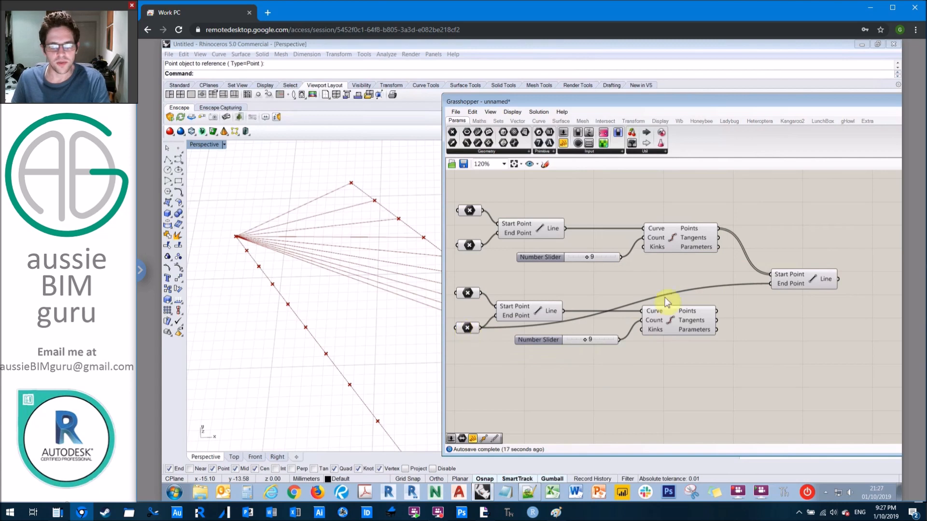
Wire the lower Divide Curve's Points output to the new Line's End Point so lines connect the two divided lines.
left_click_drag(718, 313, 771, 284)
scroll(280, 232, "down", 5)
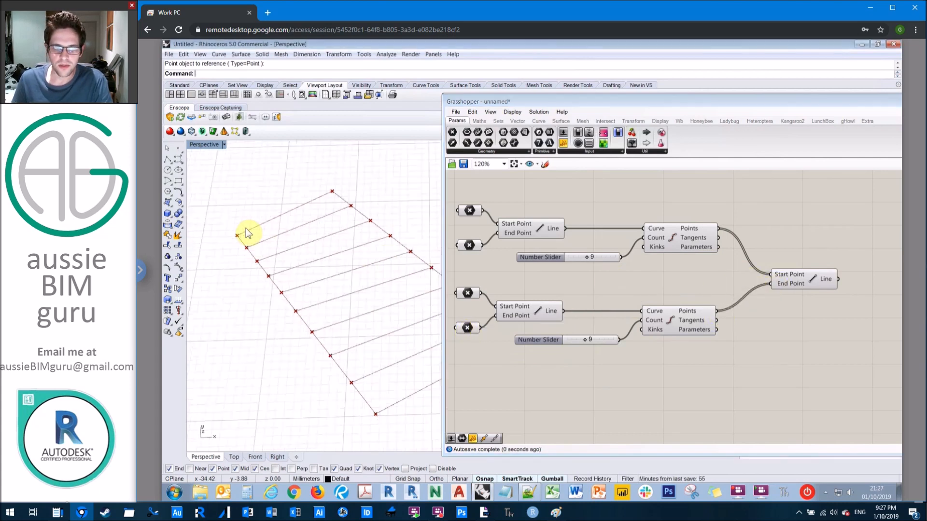
scroll(288, 233, "up", 5)
right_click_drag(260, 205, 220, 160)
scroll(219, 160, "up", 1)
scroll(220, 161, "down", 1)
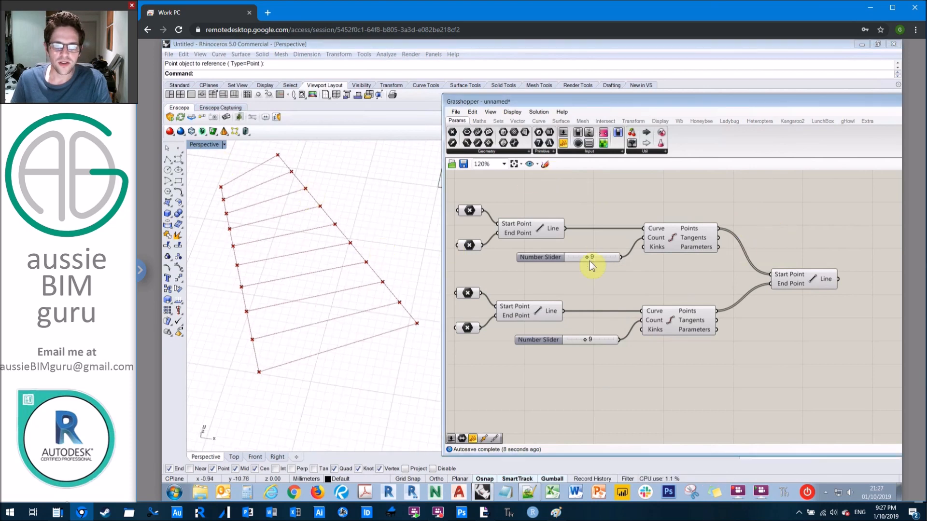
Test the upper Number Slider at 5 and return it to 9.
left_click_drag(588, 259, 577, 259)
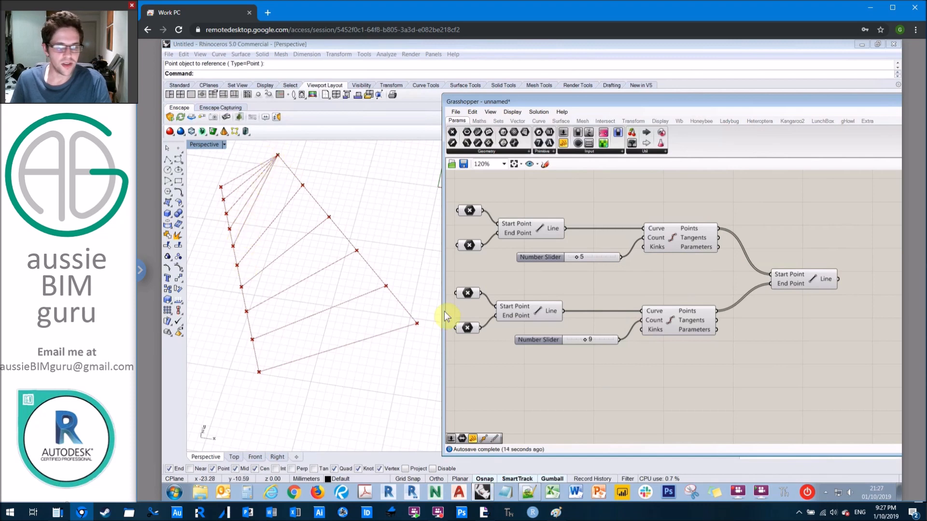
left_click_drag(578, 257, 588, 259)
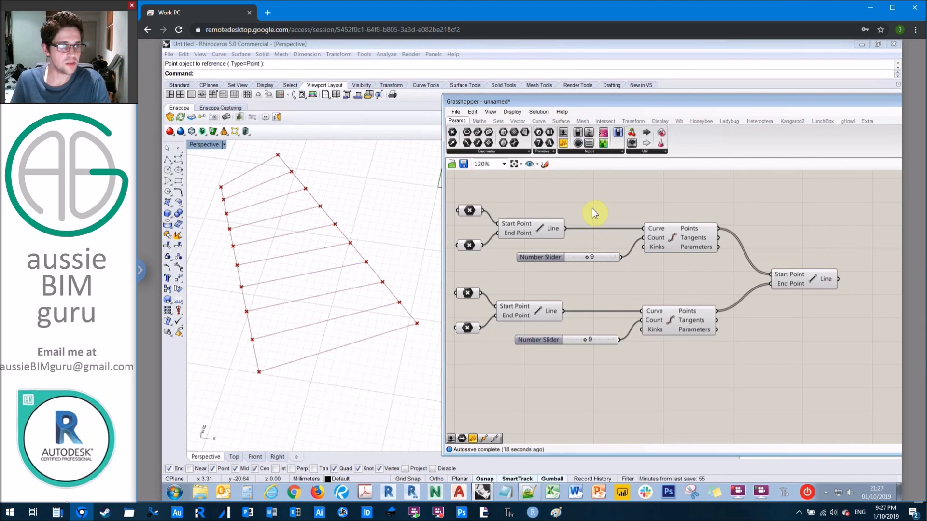
Move the connecting Line component farther from the two Divide Curve components to make room between them.
left_click_drag(818, 279, 833, 280)
left_click(803, 250)
right_click_drag(762, 246, 750, 247)
scroll(750, 247, "up", 4)
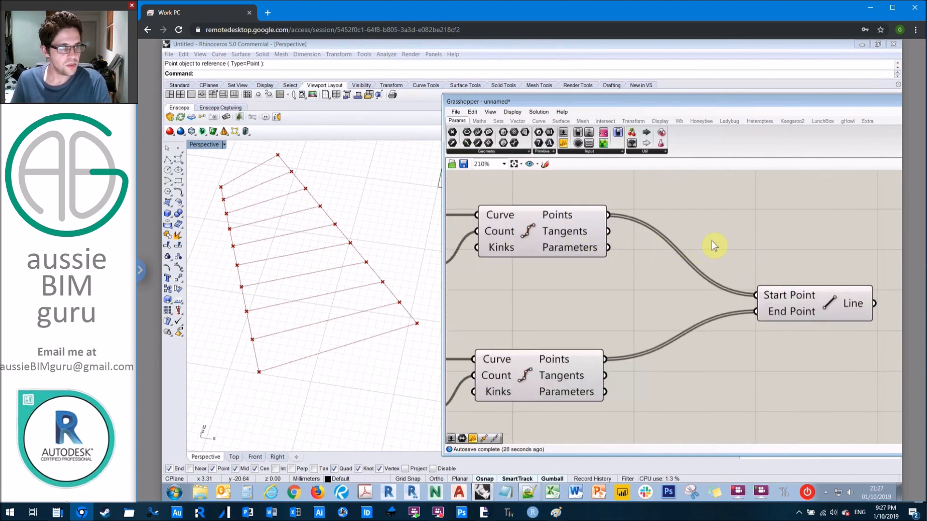
double_click(717, 206)
type("lo")
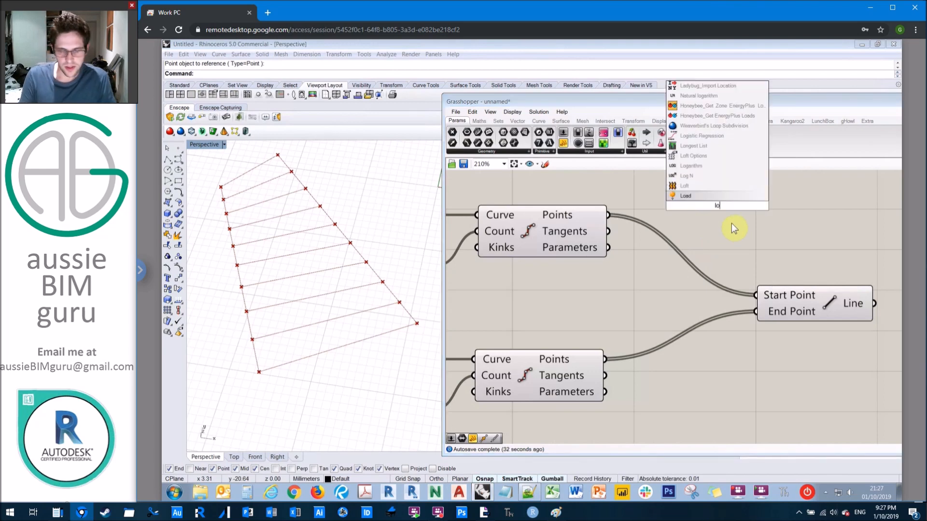
type("nge")
left_click(709, 193)
left_click_drag(722, 203, 772, 199)
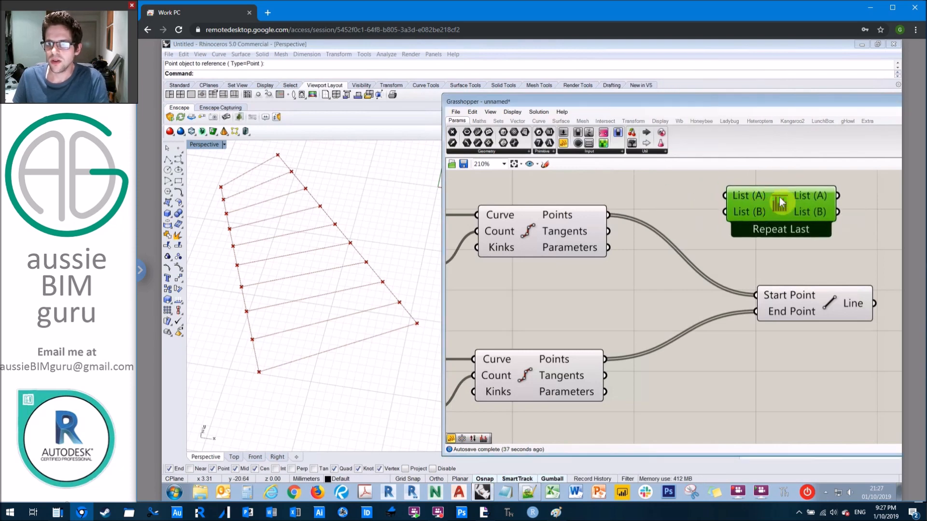
key("Delete")
Add a Shortest List component to the canvas above the connecting Line component.
double_click(719, 201)
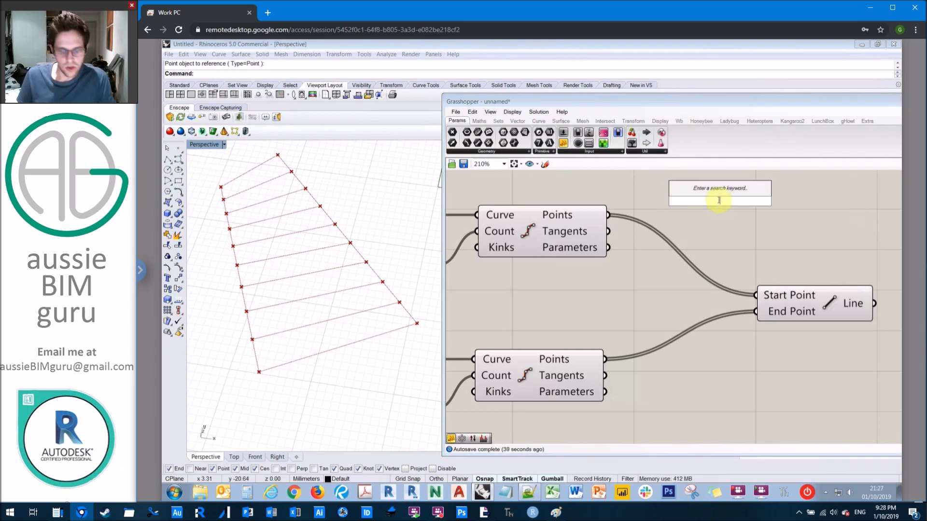
type("shortest")
left_click(713, 193)
left_click_drag(742, 211, 801, 215)
Wire both Divide Curve Points outputs through Shortest List into the Line's Start Point and End Point, placing Shortest List between them.
left_click_drag(623, 218, 604, 359)
left_click_drag(800, 204, 756, 295)
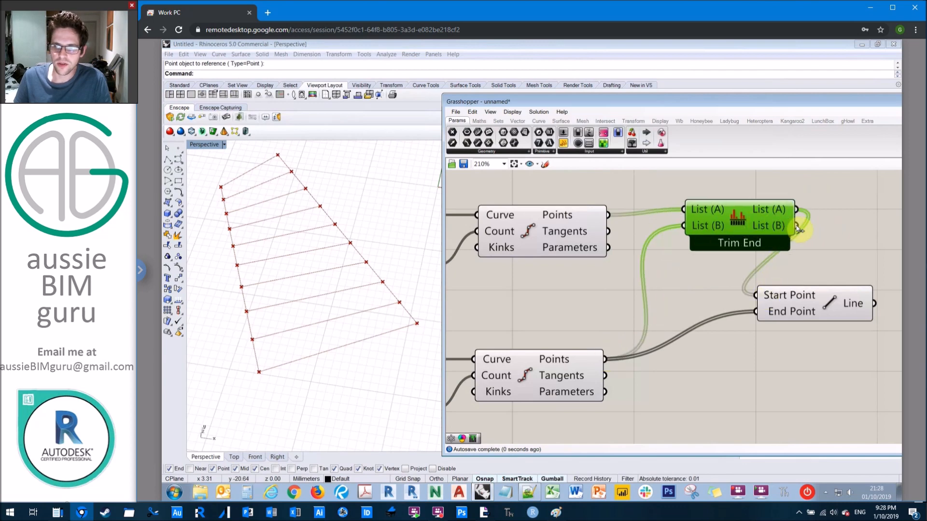
left_click_drag(798, 228, 756, 311)
left_click_drag(744, 227, 688, 304)
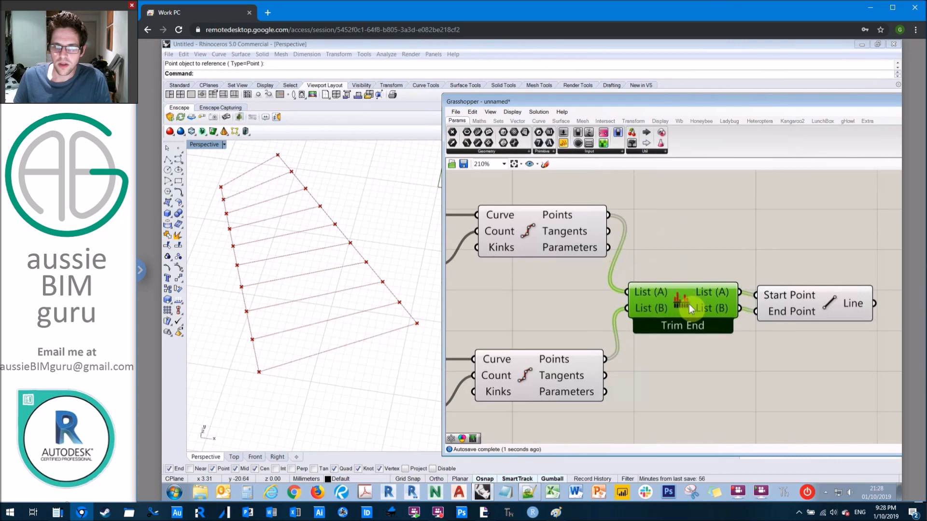
Set the upper Number Slider to 6.
left_click(827, 297)
scroll(795, 252, "down", 2)
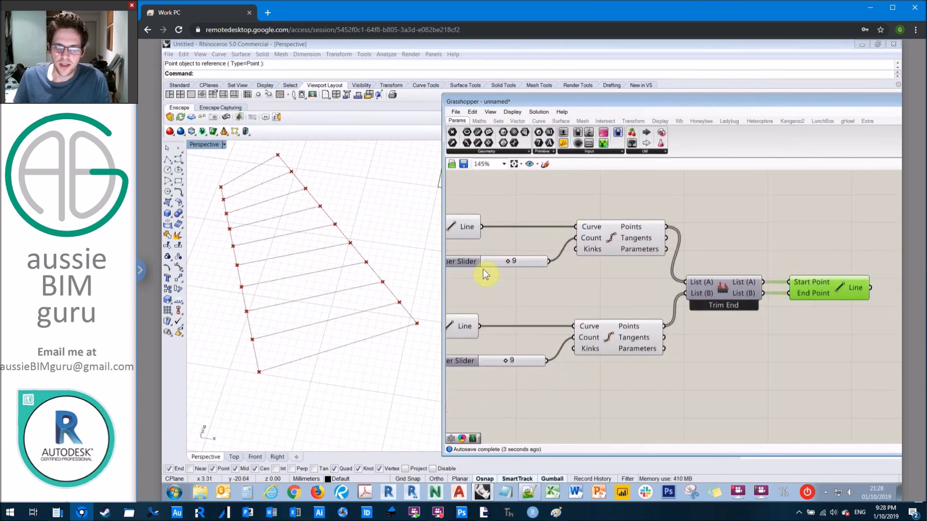
scroll(513, 261, "up", 1)
left_click_drag(509, 261, 505, 260)
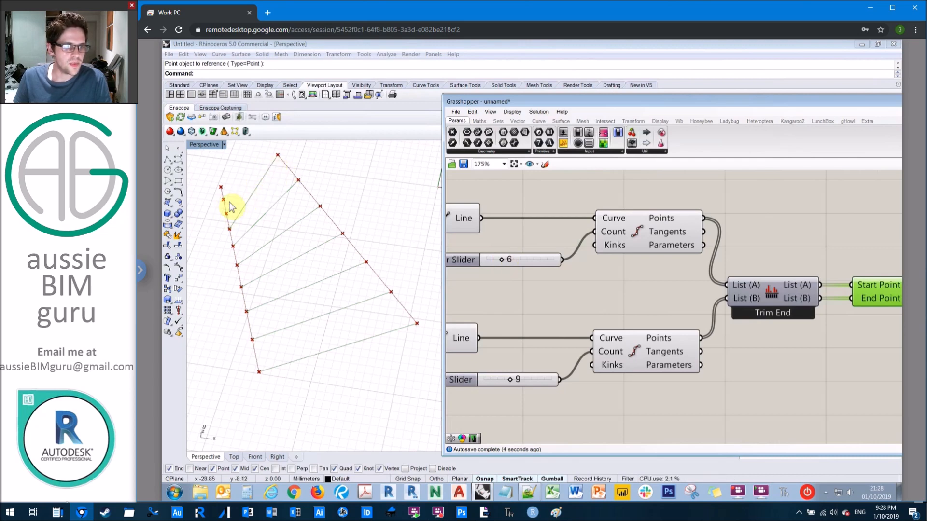
Try the Trim Start option on Shortest List and return it to Trim End.
left_click(772, 293)
right_click(773, 291)
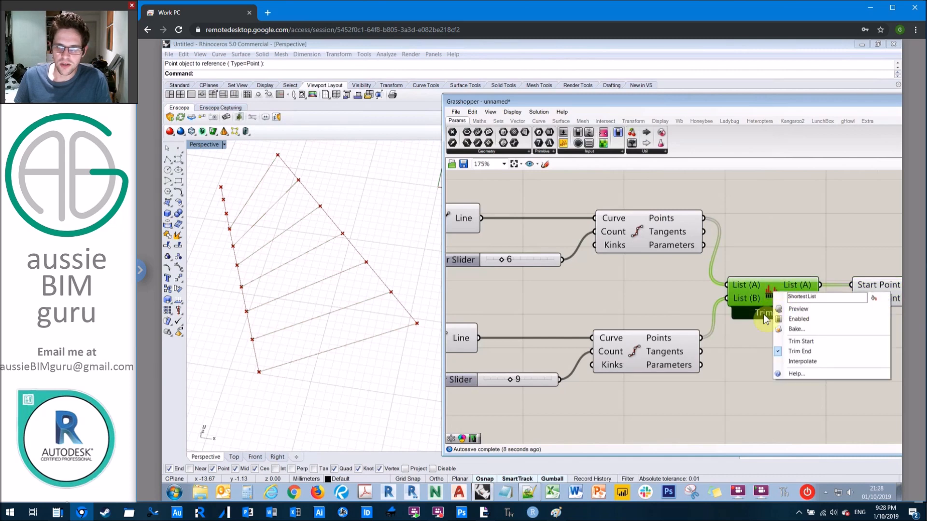
left_click(816, 342)
right_click(774, 296)
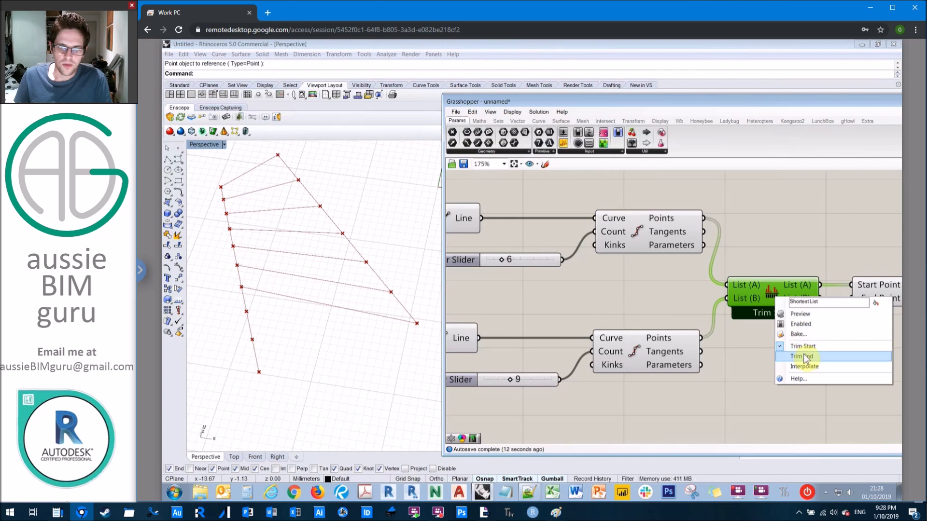
left_click(804, 354)
Set the Shortest List component's matching option to Interpolate.
right_click(769, 291)
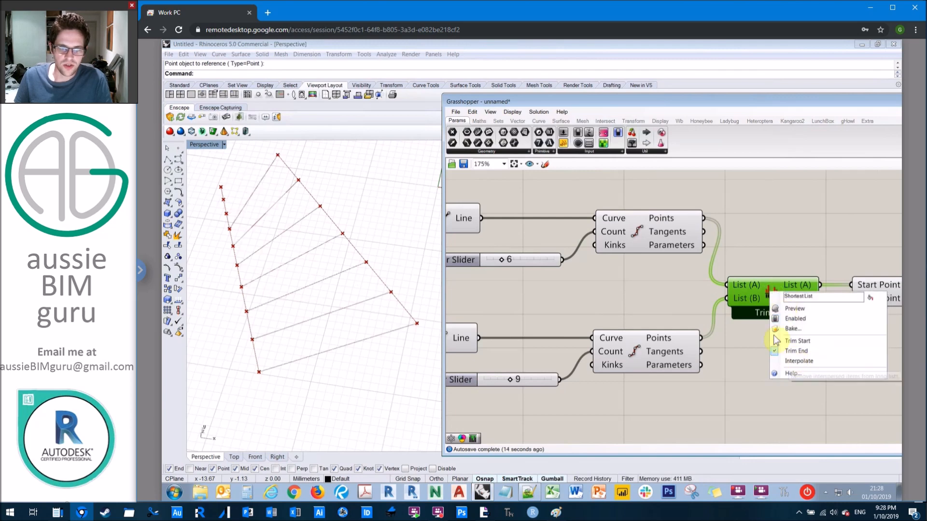
left_click(803, 364)
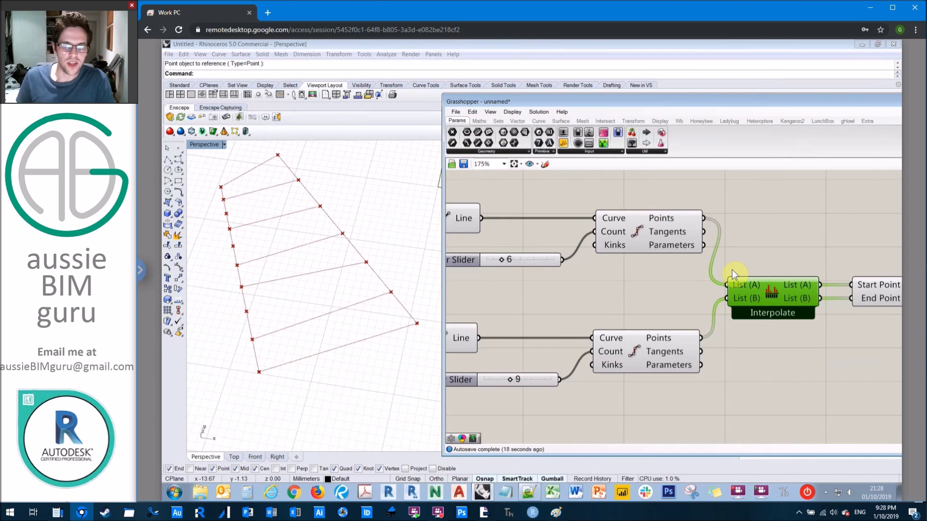
Set the Shortest List component's matching option to Trim Start.
right_click(771, 289)
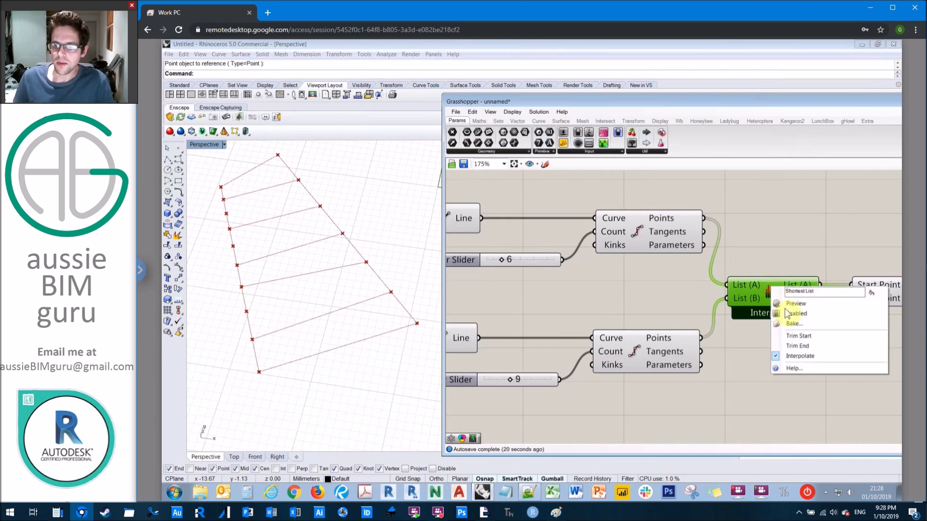
left_click(799, 335)
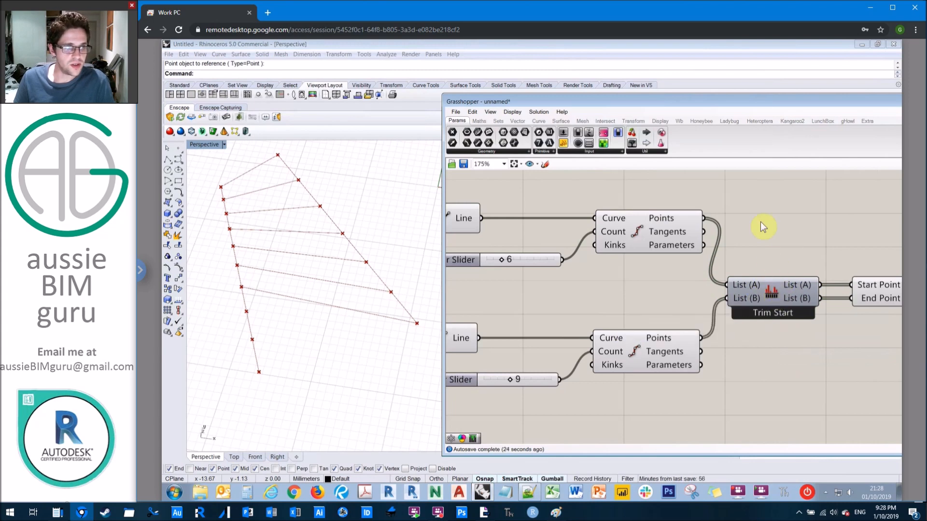
Try a Cross Reference component between both Divide Curve Points outputs and the Line's Start Point and End Point, moving Shortest List aside.
double_click(765, 233)
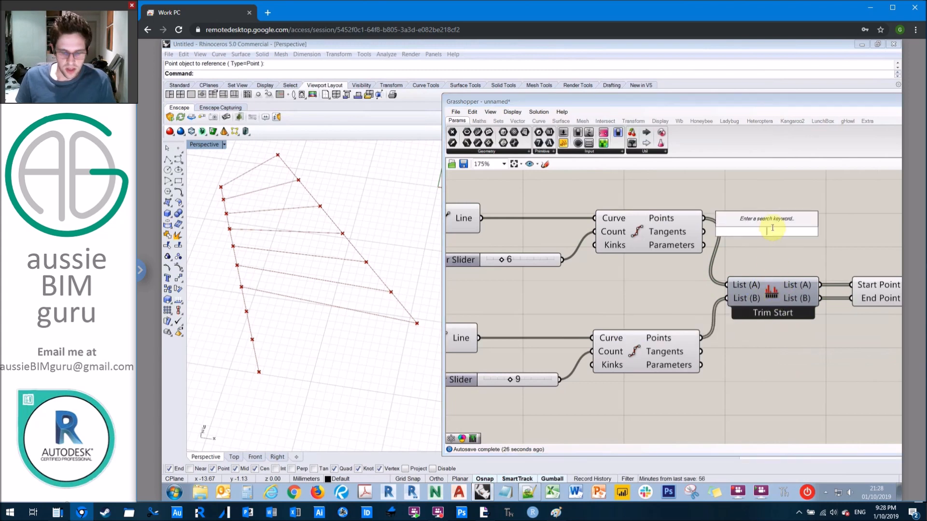
type("cross product")
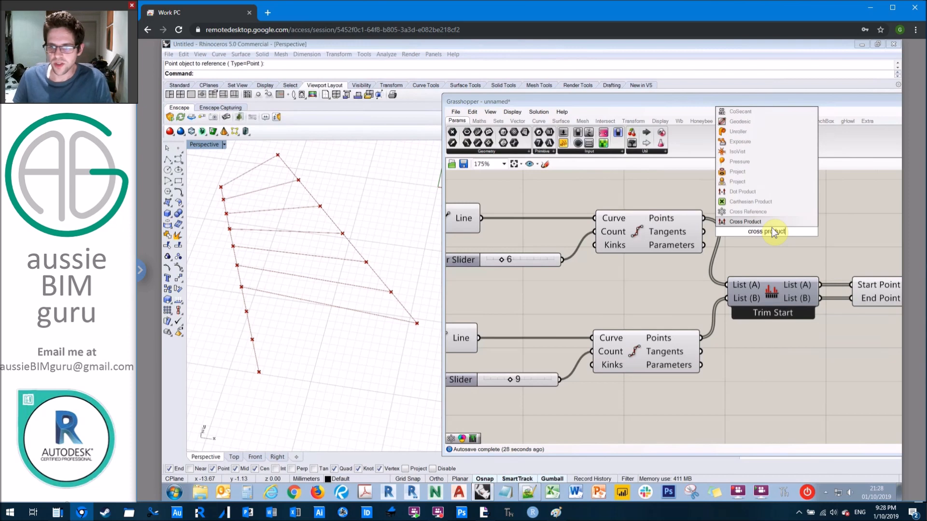
left_click(760, 216)
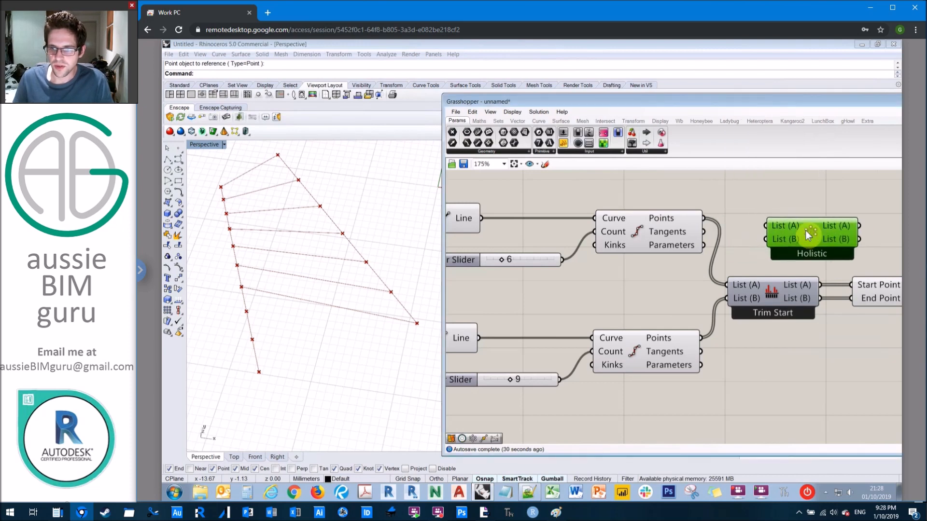
left_click_drag(703, 217, 701, 338)
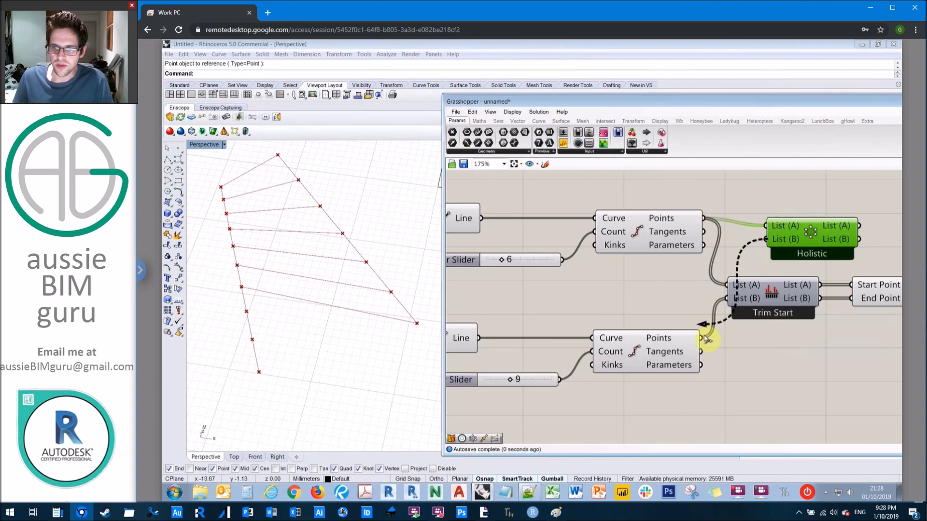
left_click_drag(776, 291, 776, 351)
left_click_drag(860, 227, 851, 300)
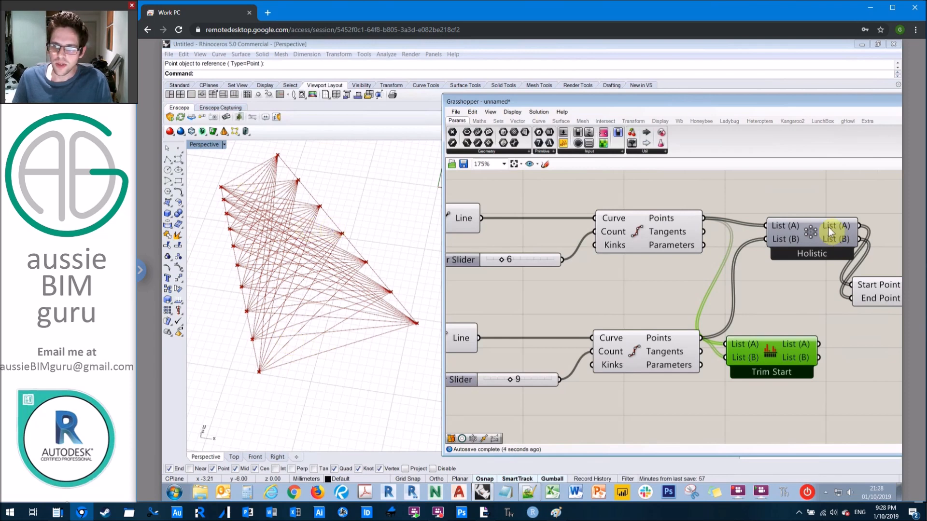
Delete the Cross Reference component and reconnect the repositioned Shortest List outputs to the Line's Start Point and End Point.
left_click(817, 235)
key("Delete")
left_click_drag(773, 348, 770, 290)
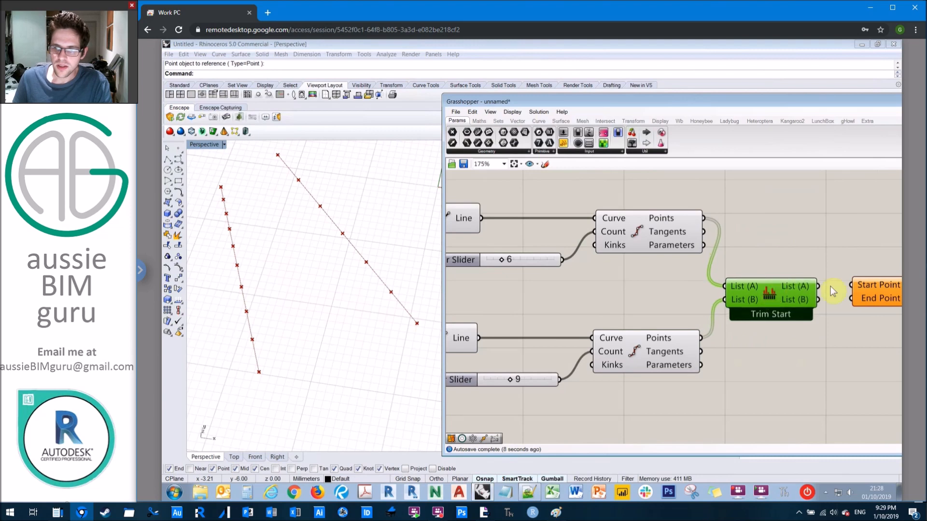
mouse_move(852, 285)
left_mouse_down()
mouse_move(819, 286)
mouse_move(852, 299)
left_mouse_up()
left_click(826, 327)
Set Shortest List's matching option to Trim End and the upper Number Slider to 9.
right_click(773, 291)
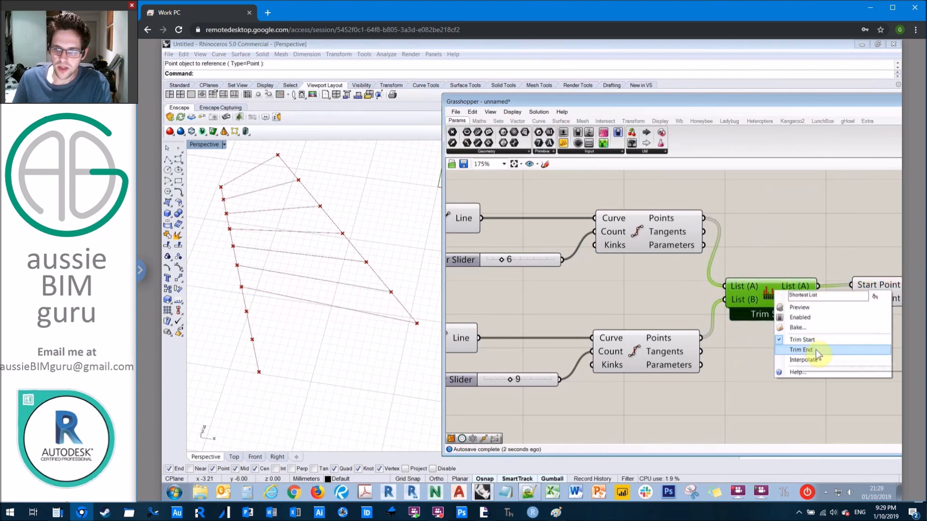
left_click(813, 356)
left_click(725, 263)
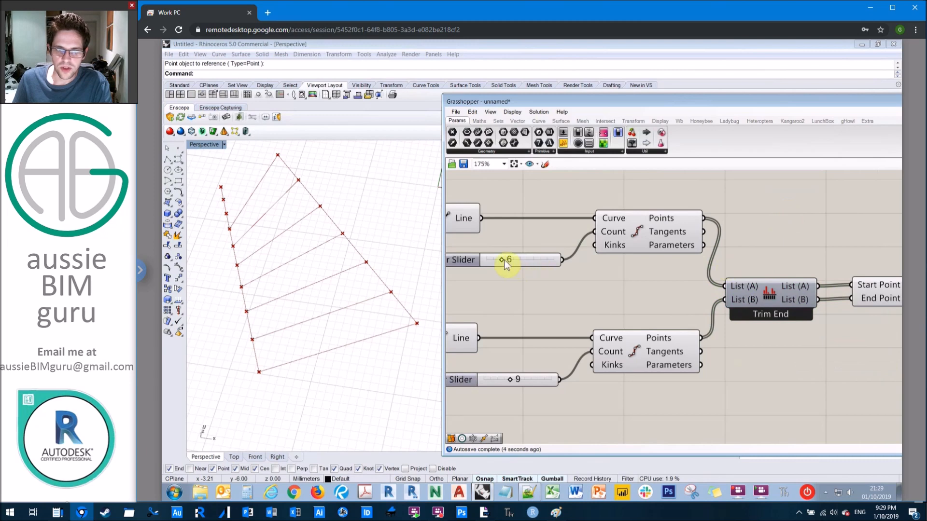
left_click_drag(503, 259, 516, 262)
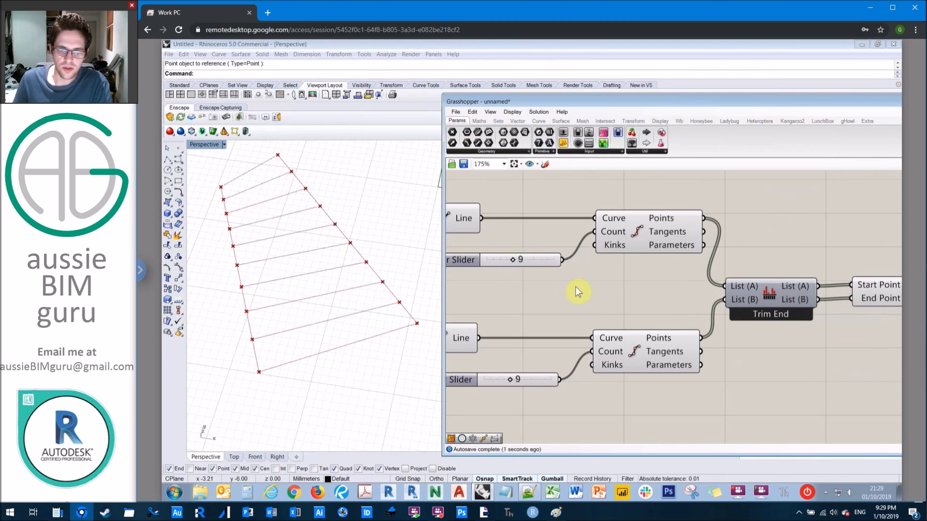
Move the referenced Rhino point at the lower end of the right-hand divided line slightly inward, toward the other line.
right_click_drag(579, 288, 524, 282)
left_click_drag(863, 287, 853, 289)
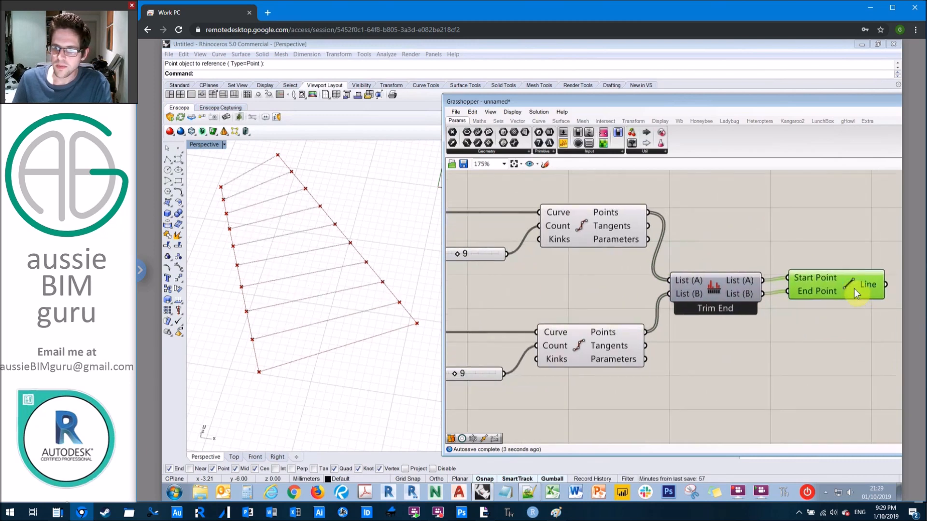
left_click(804, 225)
right_click_drag(690, 200, 827, 204)
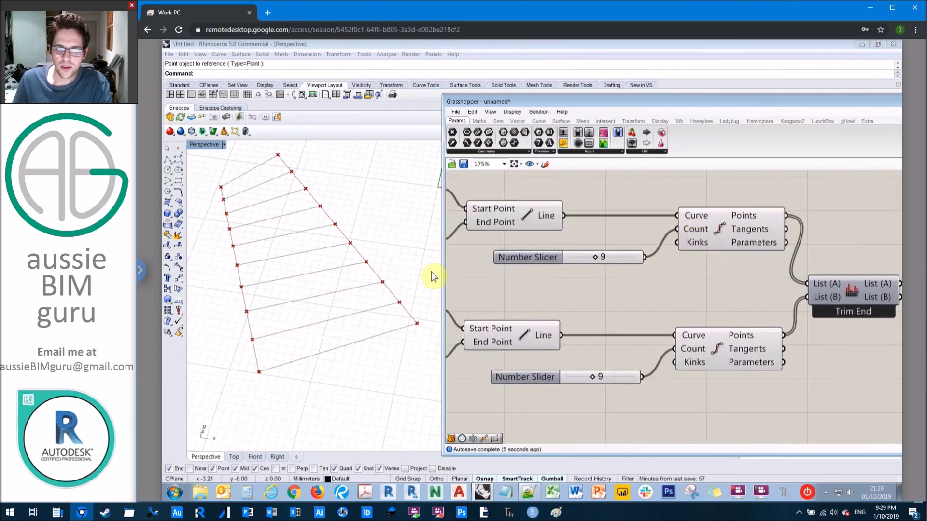
left_click(404, 306)
left_click(417, 323)
left_click_drag(417, 323, 393, 316)
left_click(419, 323)
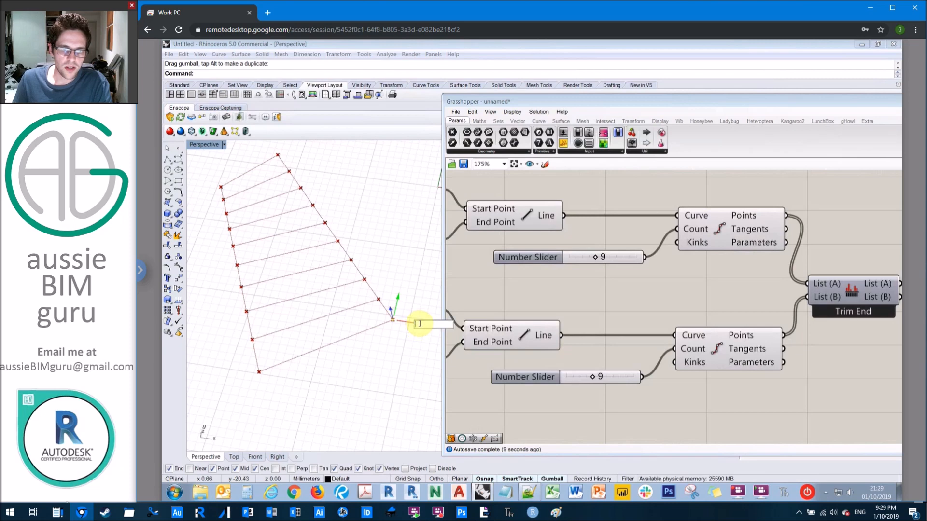
left_click(407, 321)
left_click(393, 320)
left_click_drag(418, 323, 396, 301)
left_click(392, 258)
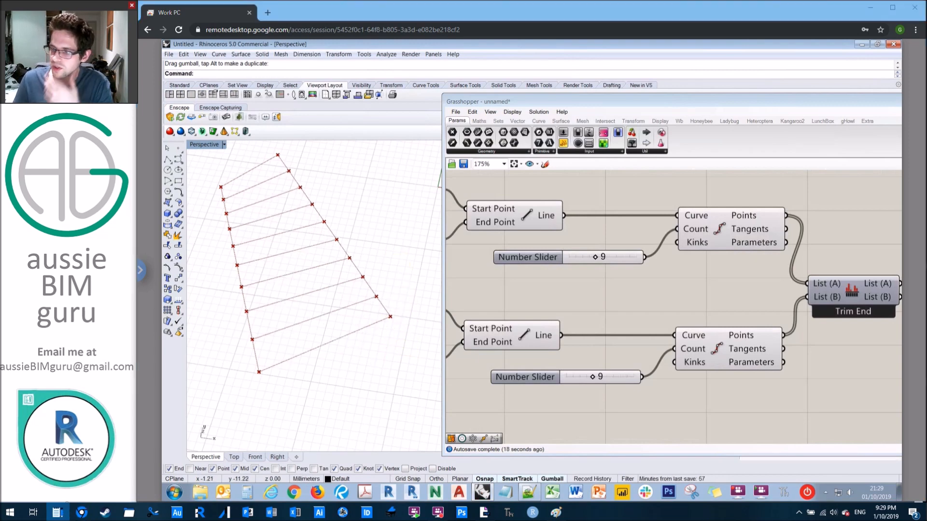
Add a Number Slider defined as 0<10<20 below the lower Divide Curve's slider.
right_click_drag(645, 301, 672, 258)
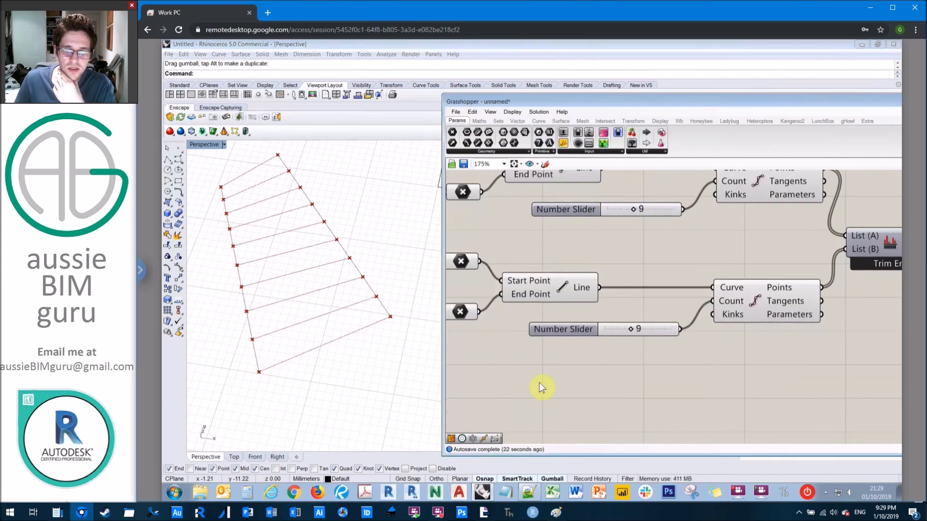
double_click(595, 374)
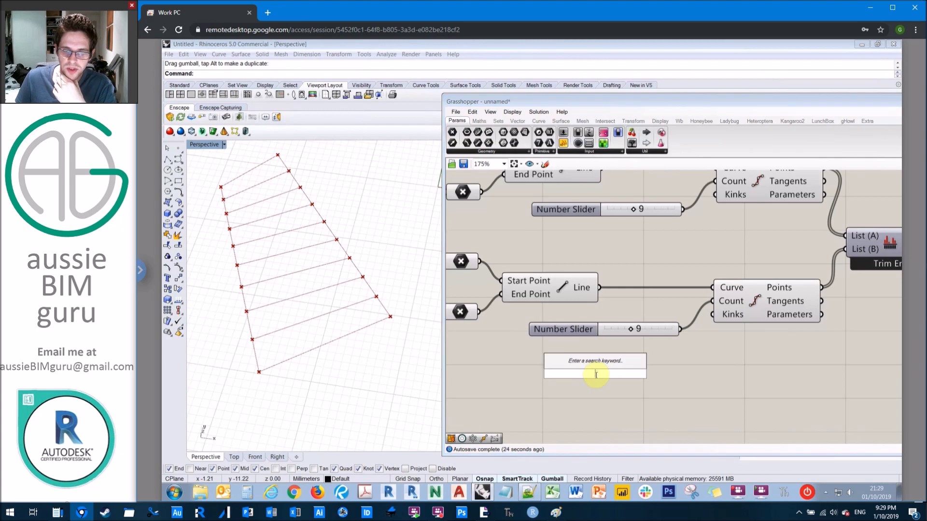
type("l")
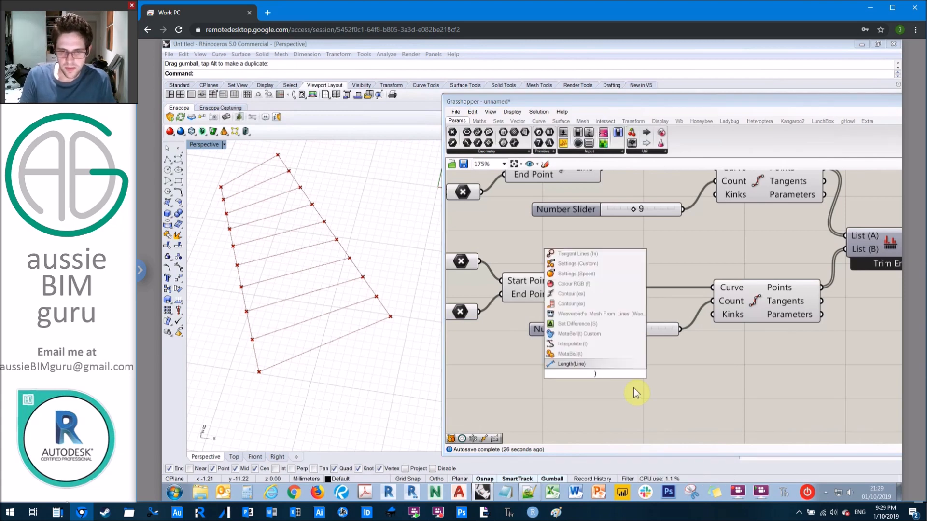
key("BackSpace")
type("0<")
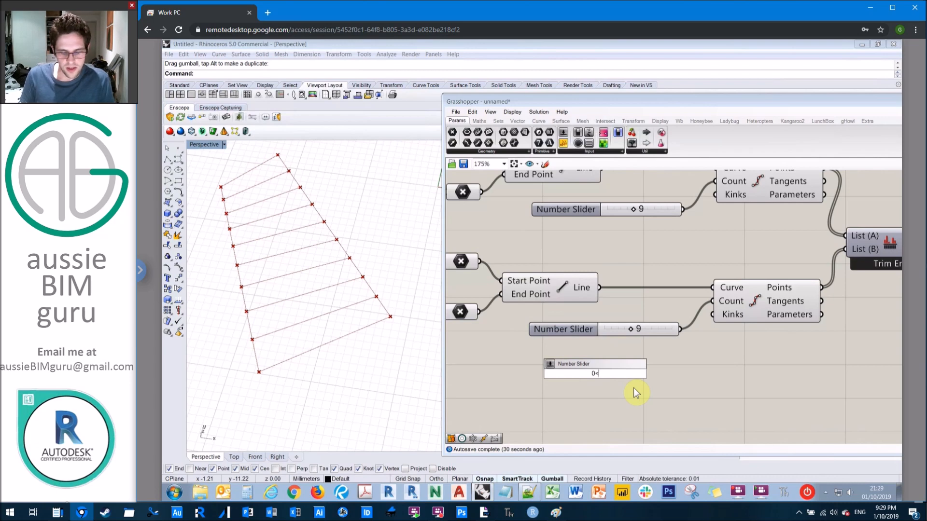
type("10<")
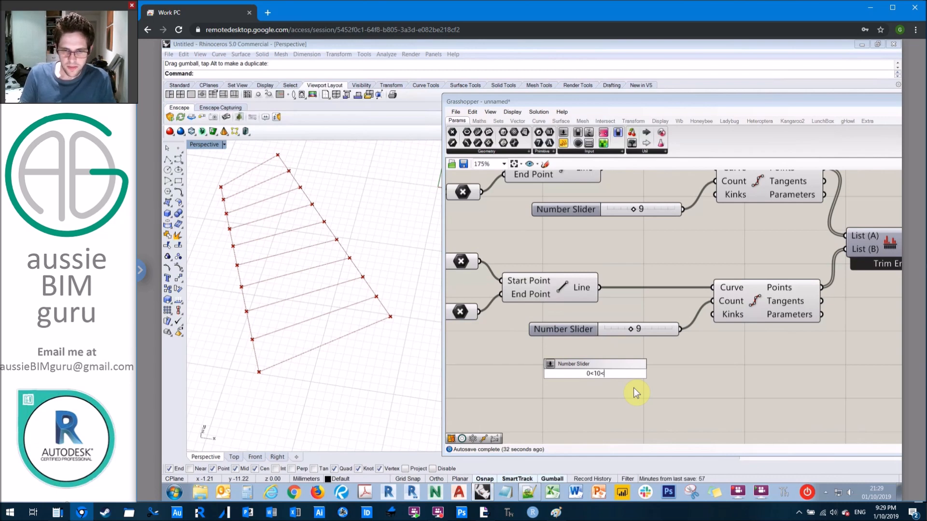
type("20")
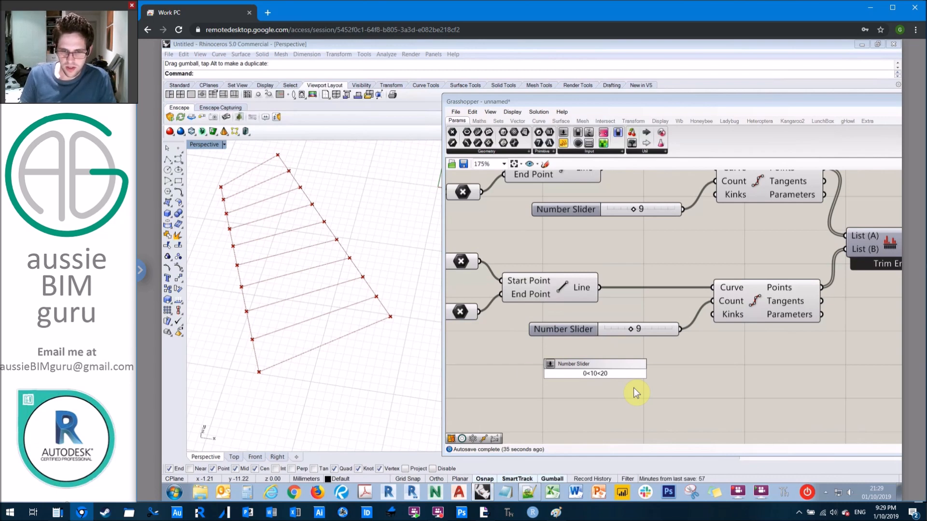
key("Return")
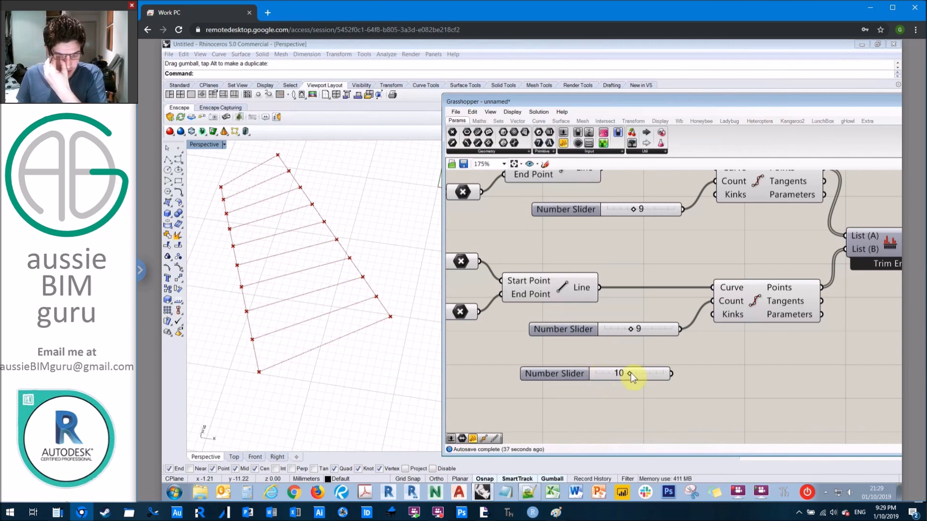
Try the new unconnected slider at 8 and delete it.
mouse_move(632, 376)
left_mouse_down()
mouse_move(591, 374)
mouse_move(626, 381)
left_mouse_up()
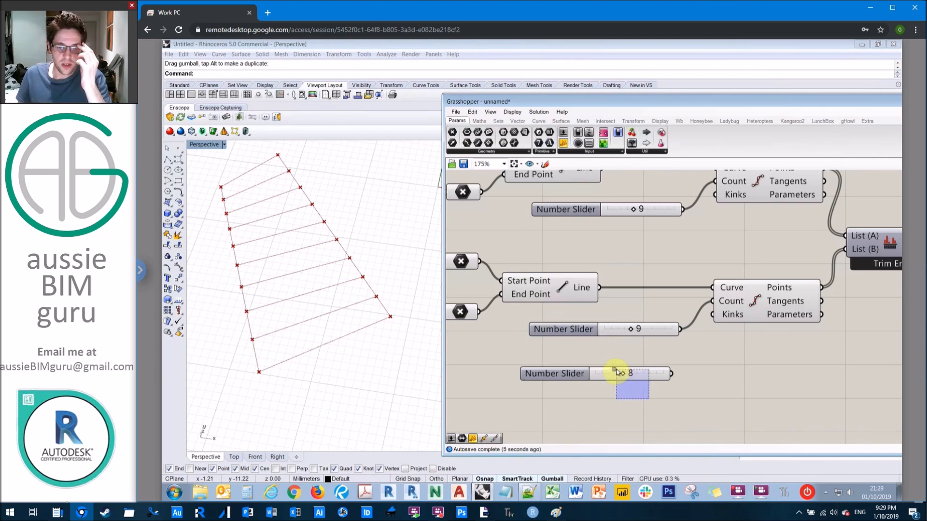
left_click(613, 370)
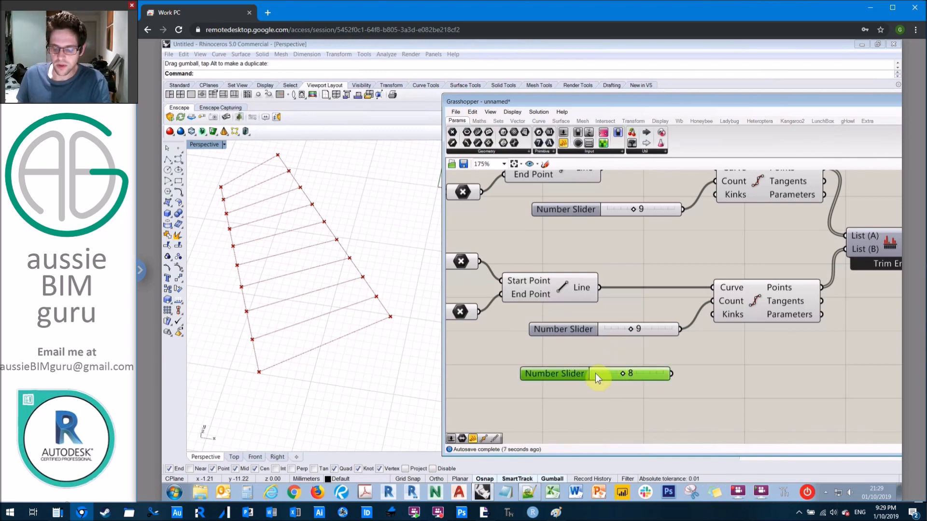
key("Delete")
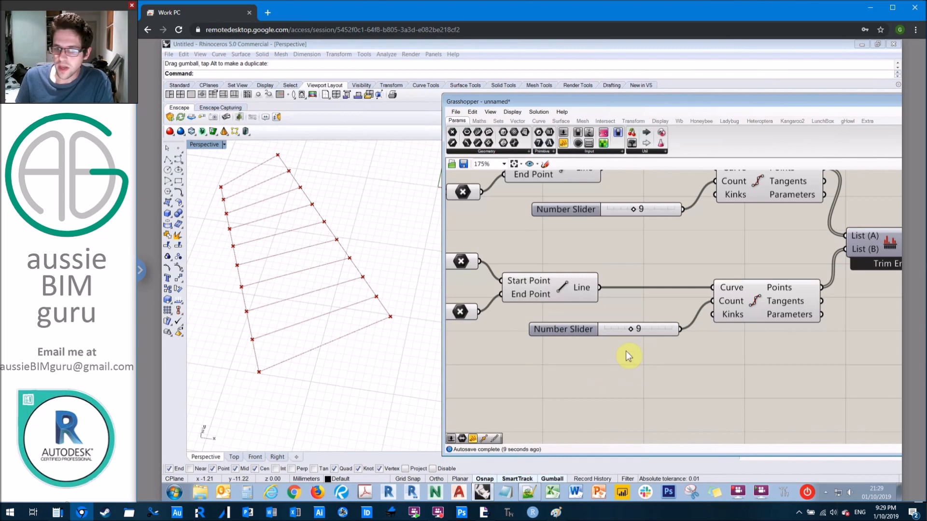
Rename the lower Divide Curve's Number Slider to "Divisons 2".
left_click(575, 329)
right_click(575, 327)
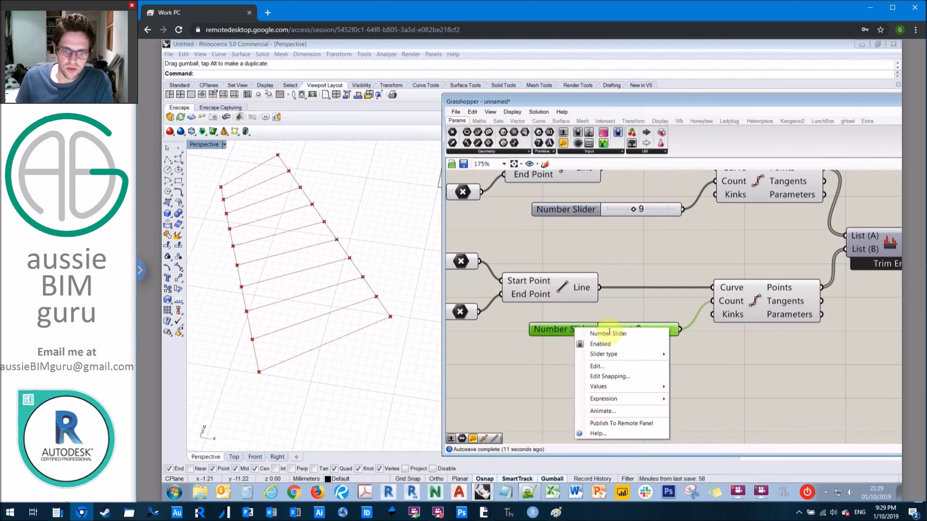
left_click_drag(591, 333, 620, 333)
key("Caps_Lock")
type("D")
key("Caps_Lock")
type("iv")
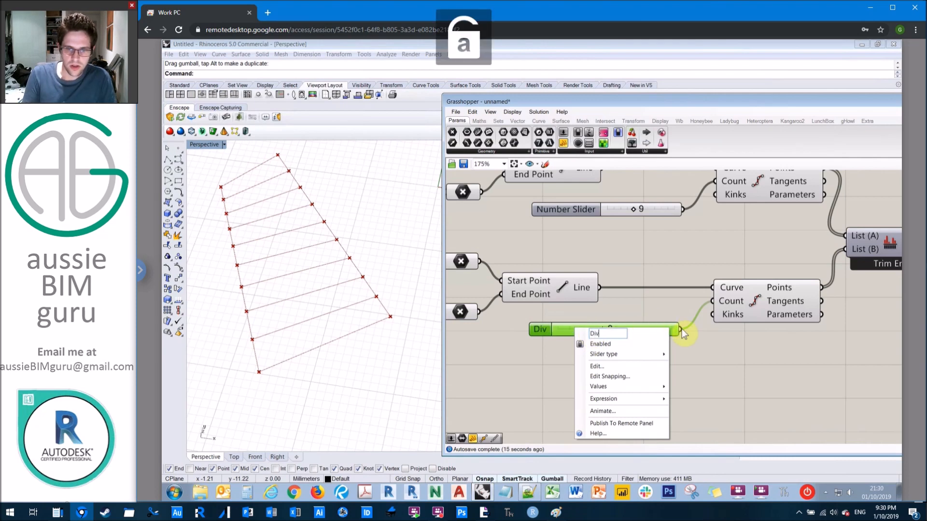
type("isons 2")
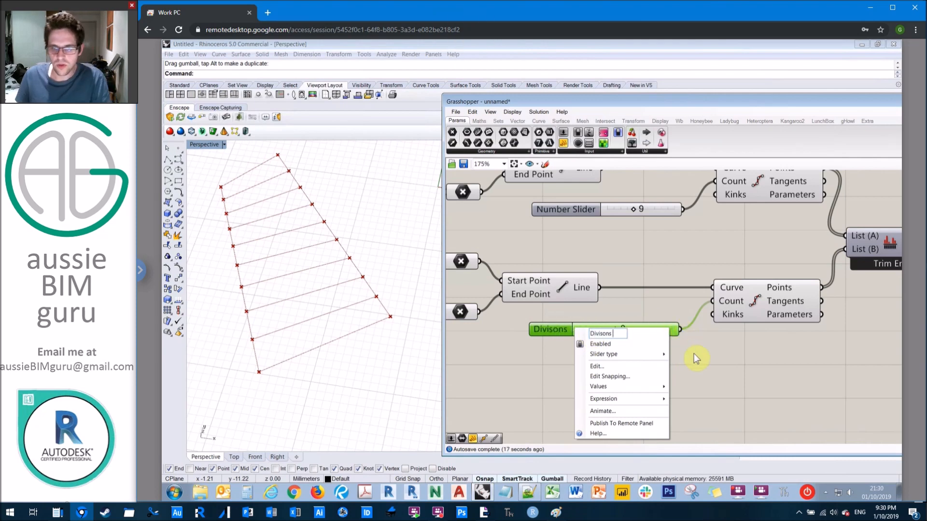
key("Return")
Rename the upper Divide Curve's Number Slider to "Divisions 1".
left_click(554, 204)
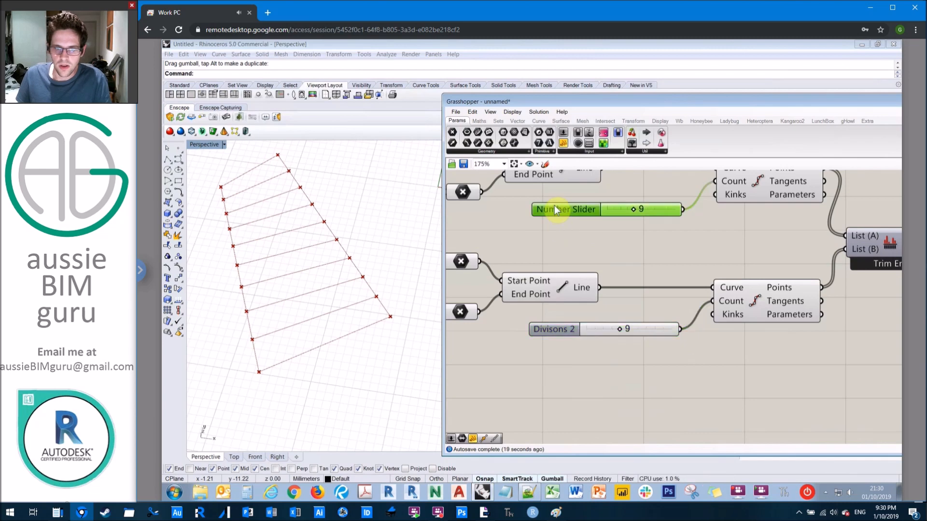
right_click(555, 206)
left_click(601, 210)
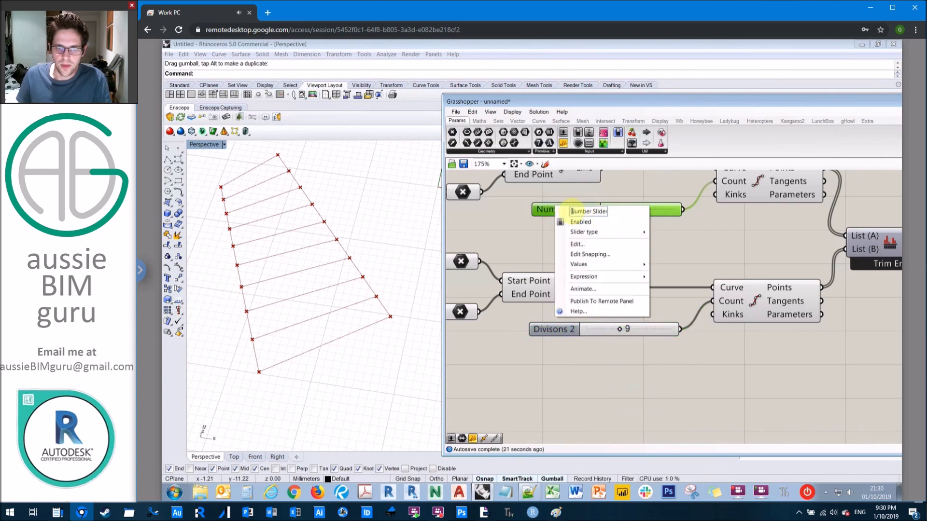
key("Caps_Lock")
type("Divisi")
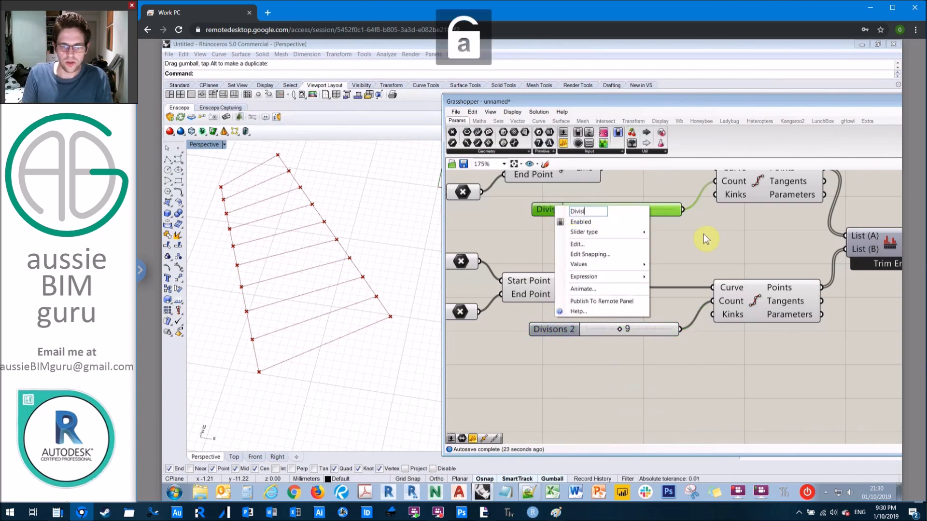
type("ons 1")
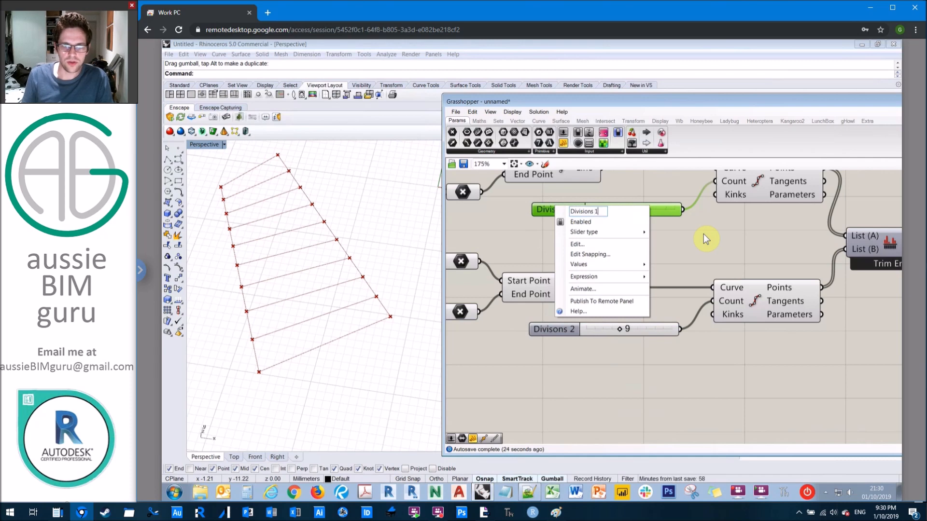
left_click(705, 375)
Wire Divisions 1 into the lower Divide Curve's Count in place of Divisons 2, and set Divisions 1 to 10.
left_click_drag(641, 212, 714, 300)
left_click_drag(657, 327, 633, 403)
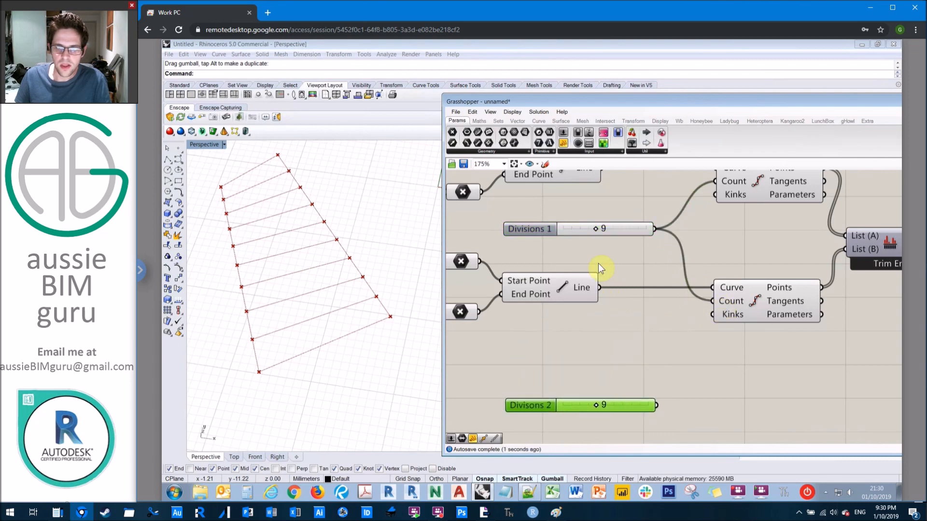
mouse_move(597, 232)
left_mouse_down()
mouse_move(610, 230)
mouse_move(580, 244)
mouse_move(620, 233)
mouse_move(603, 235)
left_mouse_up()
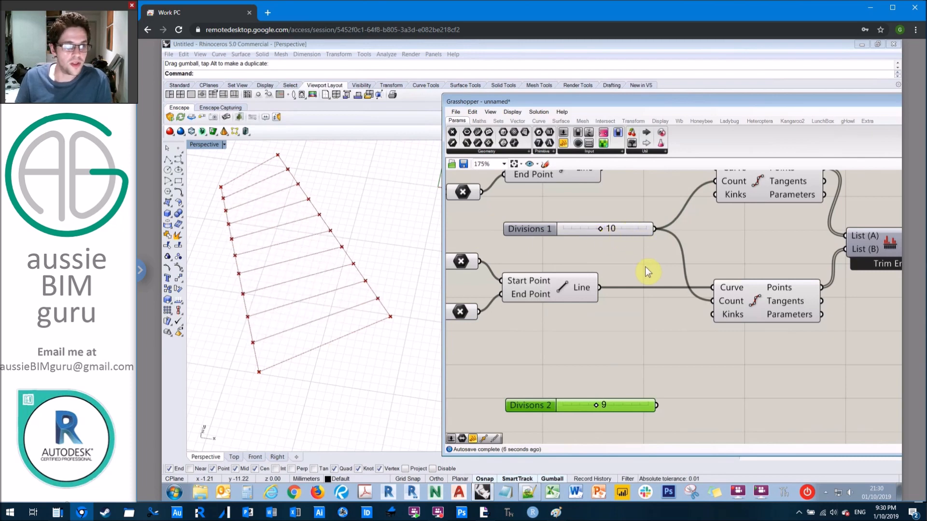
right_click_drag(639, 265, 616, 286)
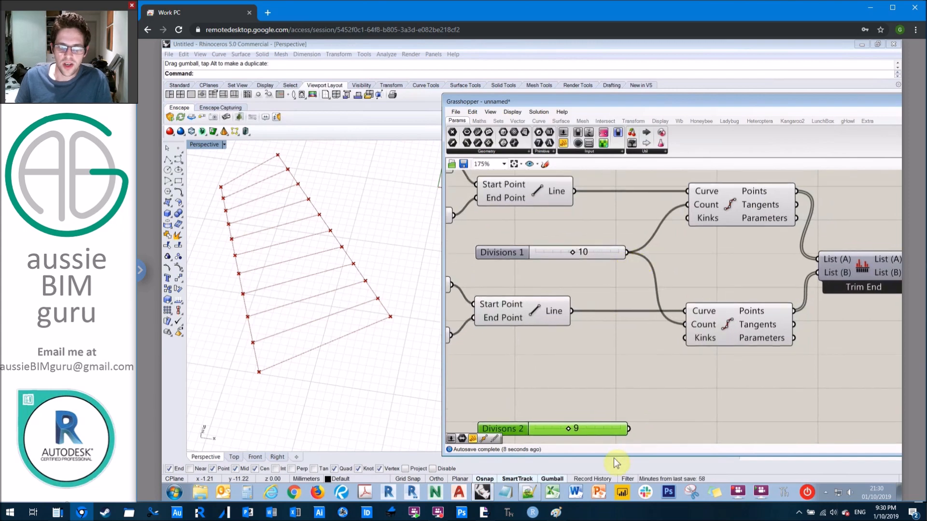
Move the unconnected Divisons 2 slider up beneath the lower Line component.
left_click_drag(600, 395, 600, 364)
left_click(679, 254)
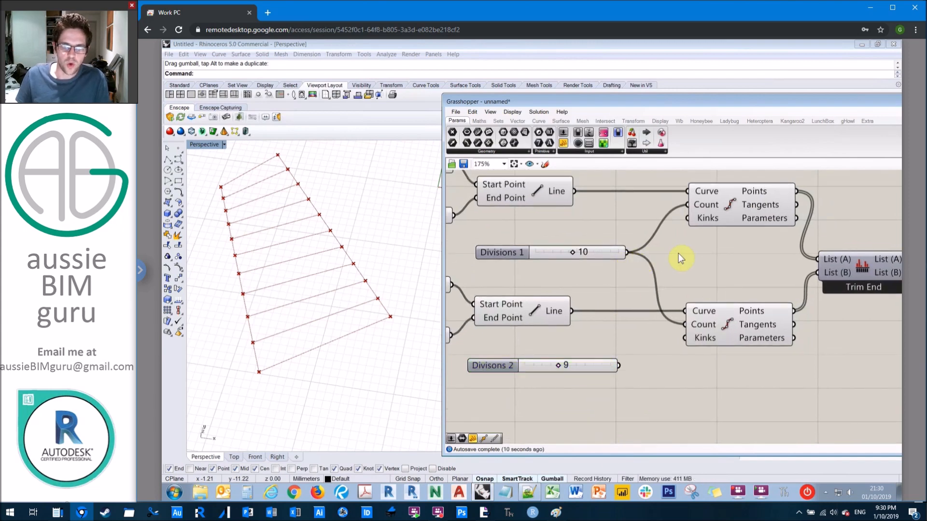
scroll(680, 231, "up", 2)
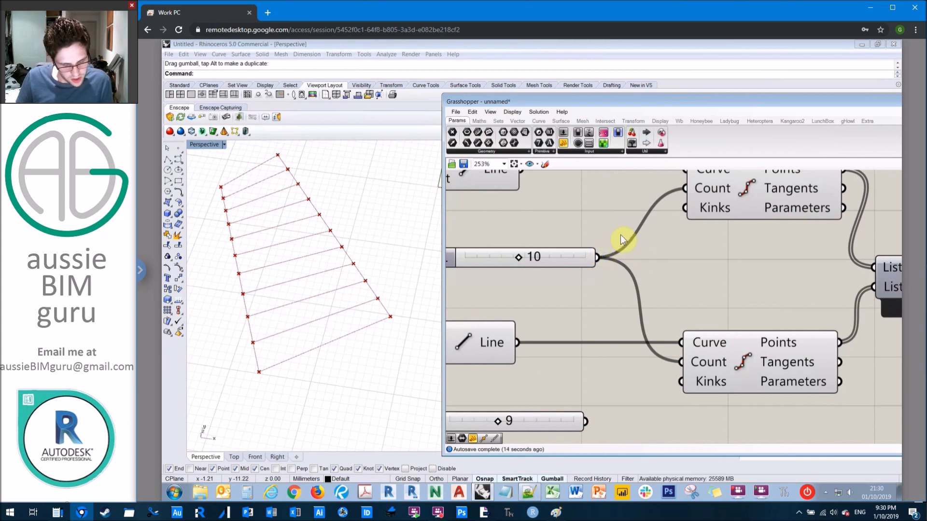
Transfer both Count wires from the Divisions 1 slider to Divisons 2 and back to Divisions 1.
left_click_drag(599, 258, 585, 422, "ctrl+shift")
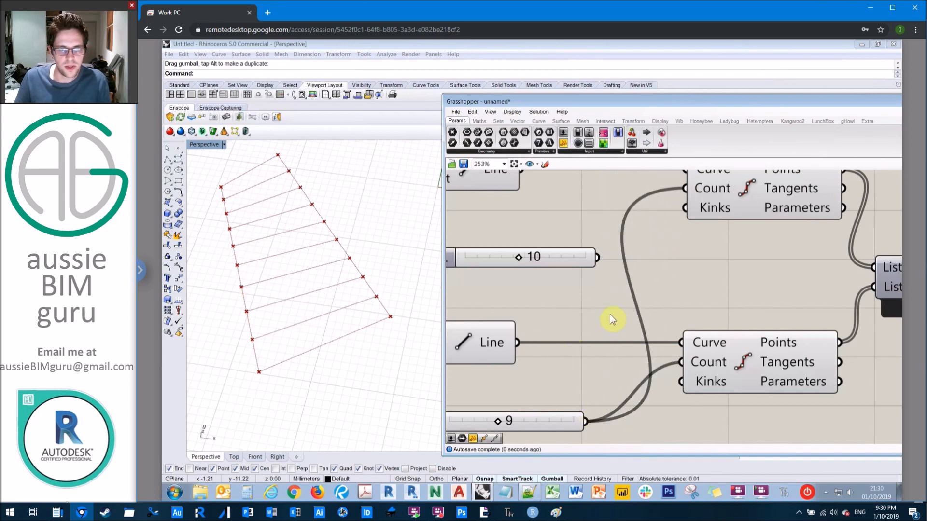
left_click_drag(585, 421, 598, 258, "ctrl+shift")
scroll(600, 293, "down", 1)
scroll(652, 270, "down", 1)
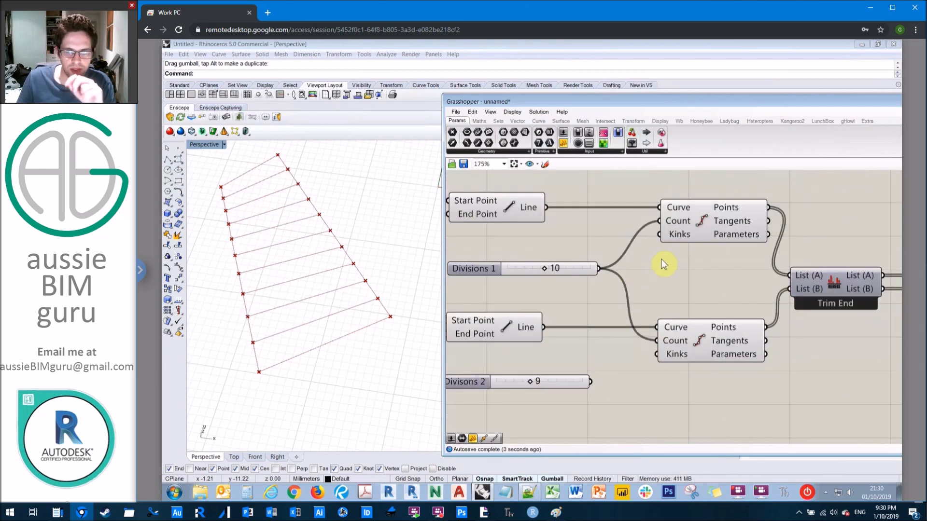
right_click_drag(660, 274, 658, 282)
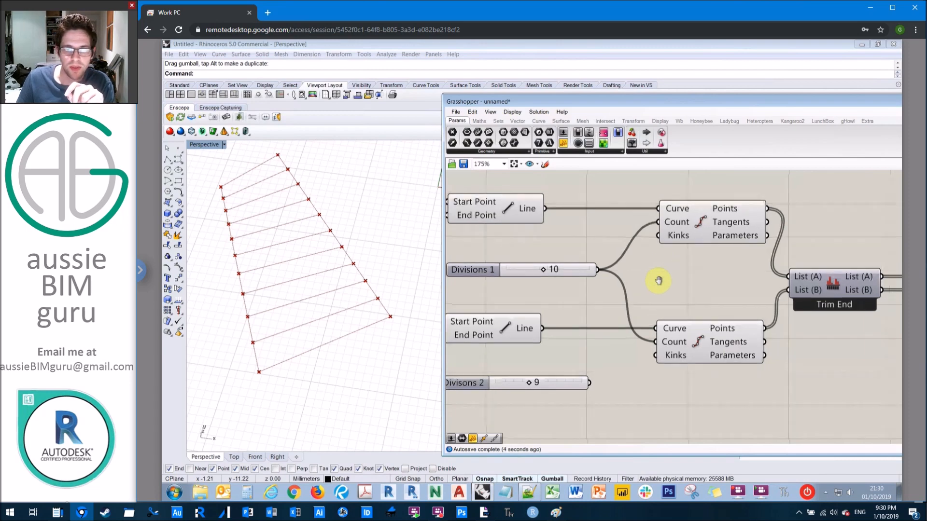
scroll(662, 250, "up", 5)
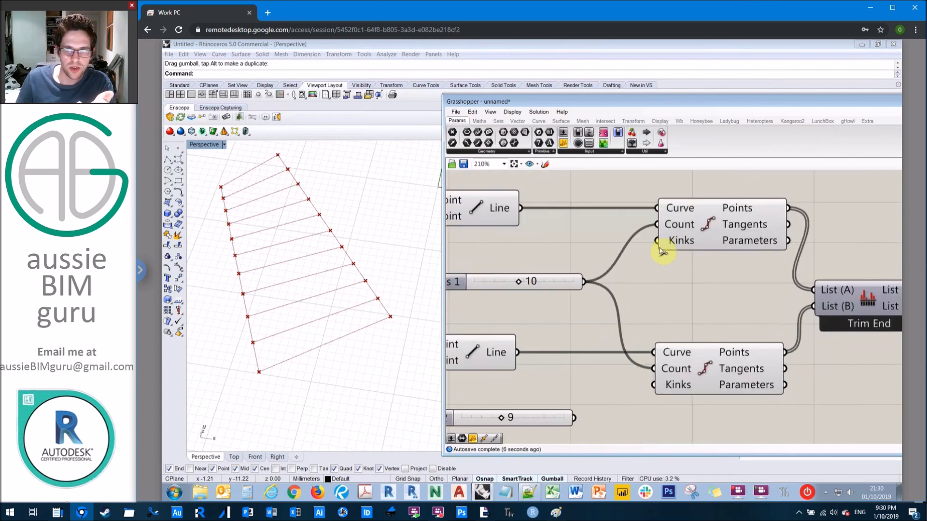
scroll(665, 197, "down", 4)
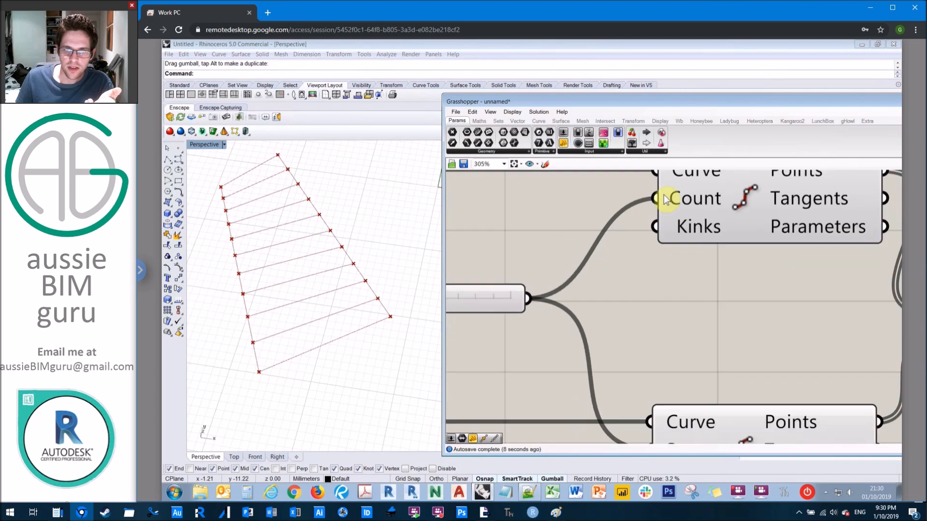
Move the Divisions 1 slider away from the Divide Curves, out past the upper line's Point parameters.
right_click_drag(643, 209, 710, 204)
scroll(710, 204, "down", 3)
left_click_drag(629, 218, 560, 169)
right_click_drag(703, 221, 686, 270)
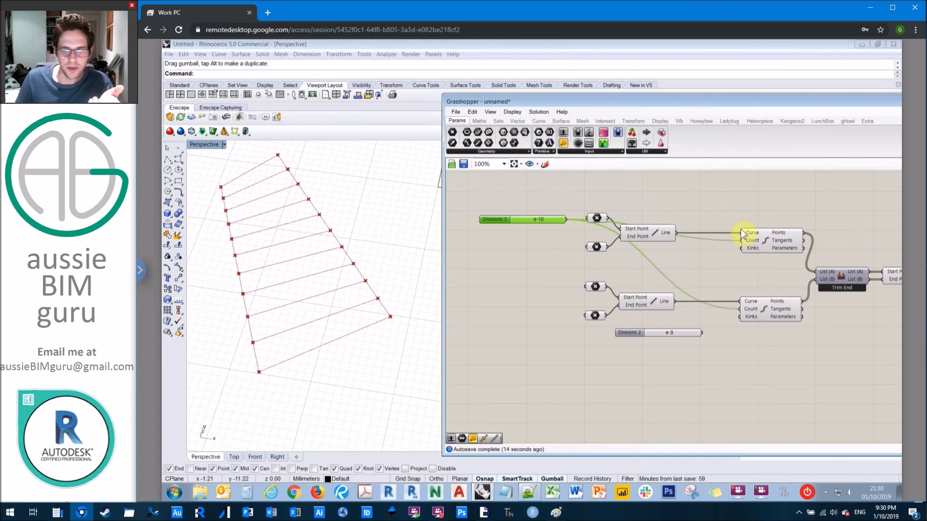
Set the wire display of the upper Divide Curve's Count input to Faint.
scroll(742, 228, "up", 5)
right_click(746, 265)
mouse_move(792, 281)
left_click(868, 291)
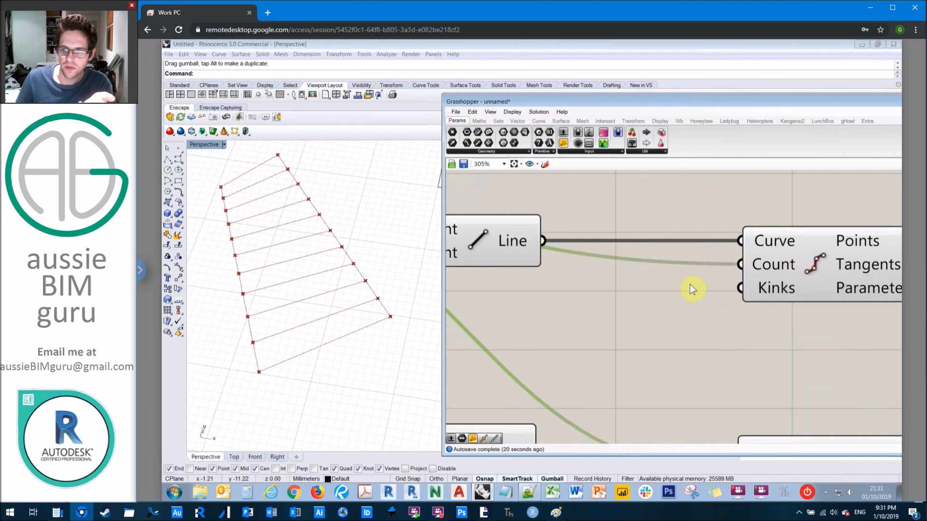
Set the upper Divide Curve's Count wire display to Hidden and select the component briefly to reveal its incoming wire.
right_click(747, 267)
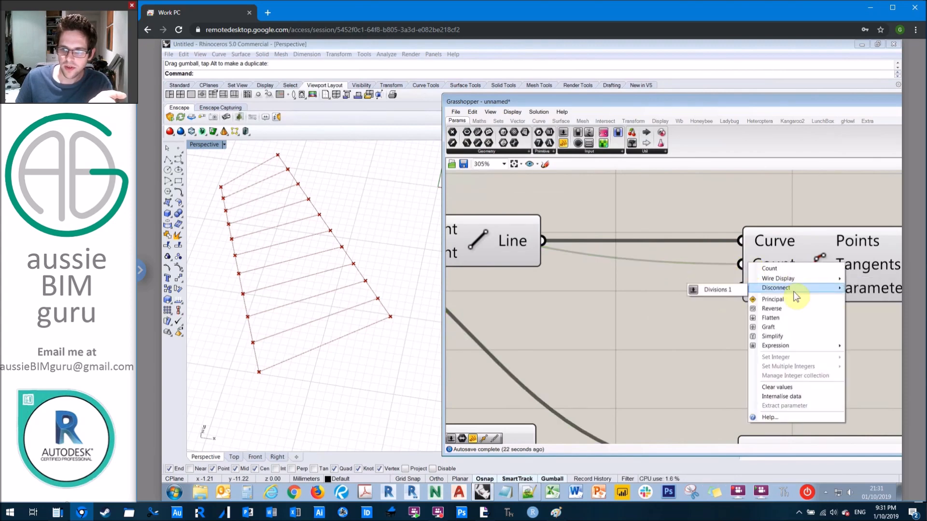
mouse_move(803, 284)
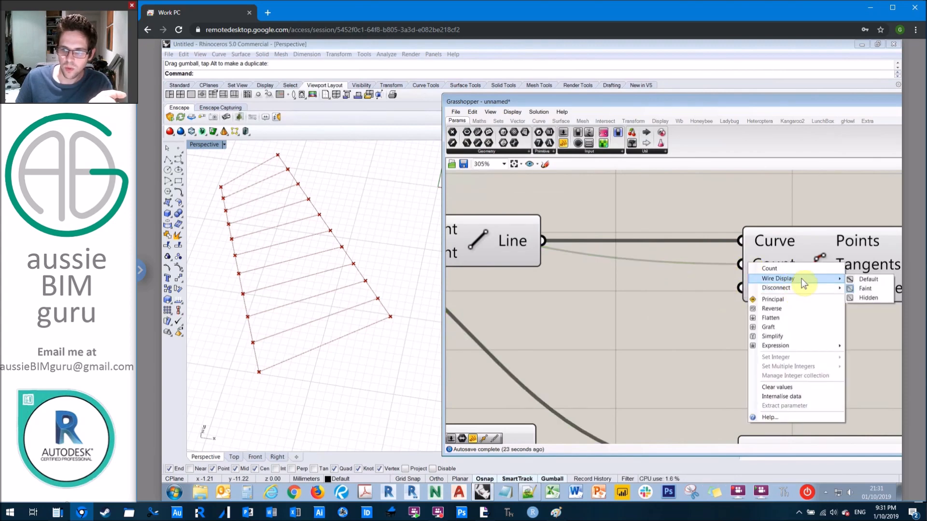
left_click(862, 298)
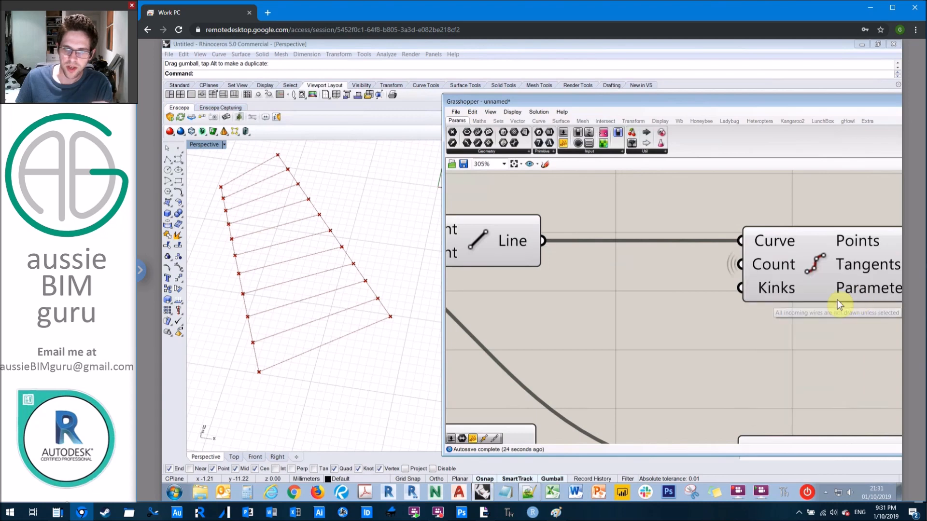
scroll(750, 249, "down", 3)
left_click(762, 255)
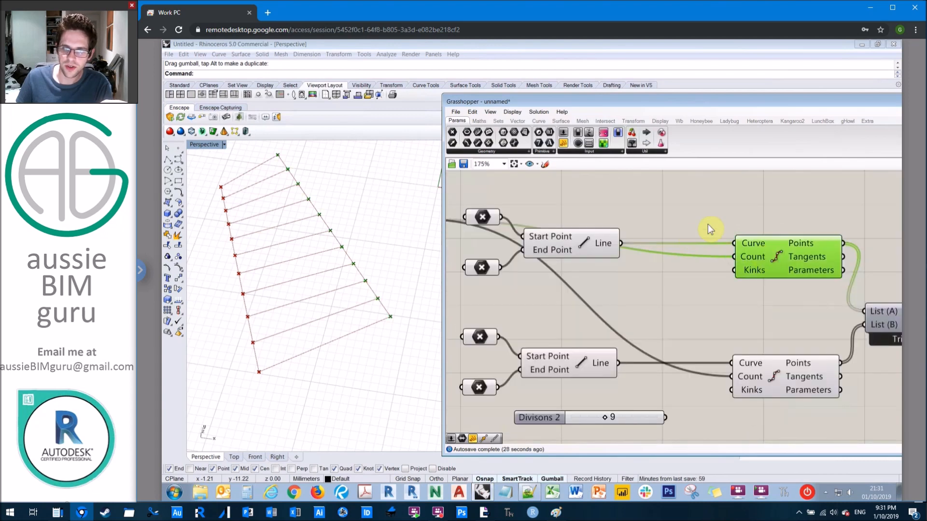
scroll(676, 210, "down", 2)
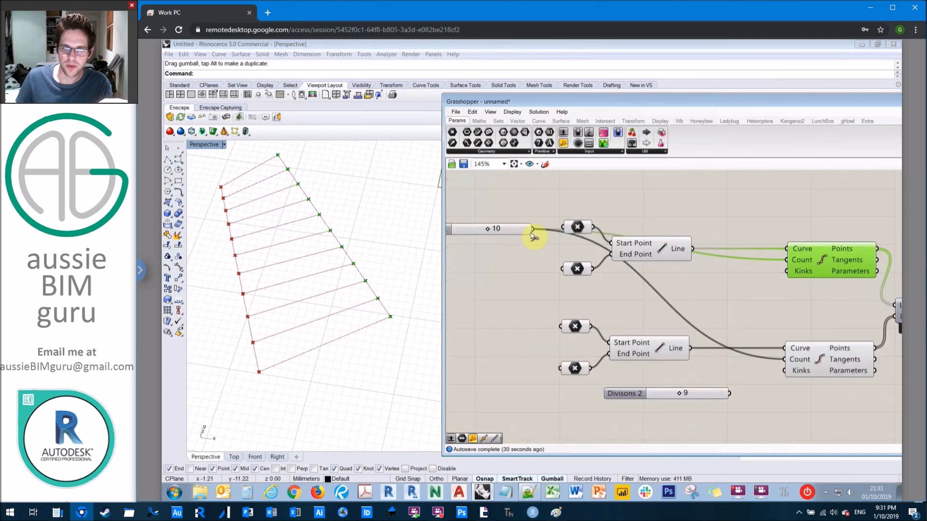
left_click(672, 201)
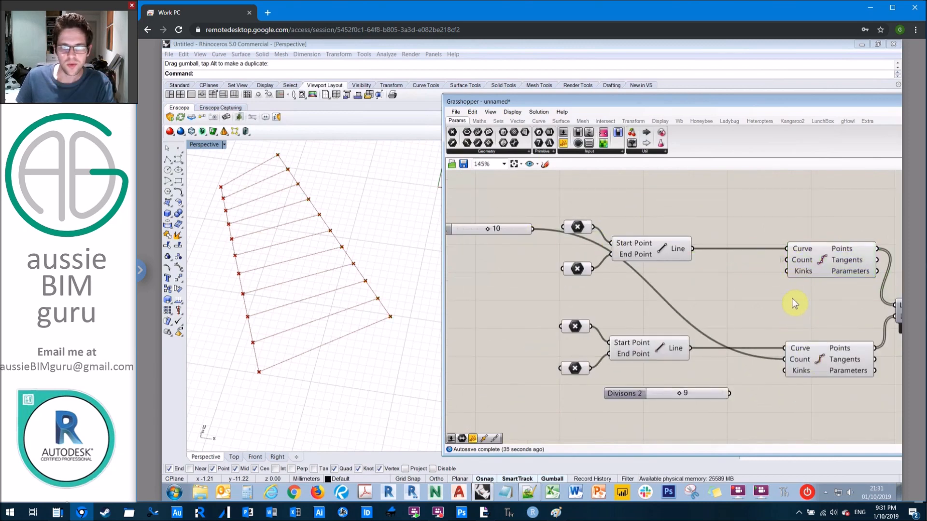
Move the Divisions 1 slider down level with the gap between the point pairs and set the lower Divide Curve's Count wire display to Hidden.
left_click_drag(506, 230, 513, 290)
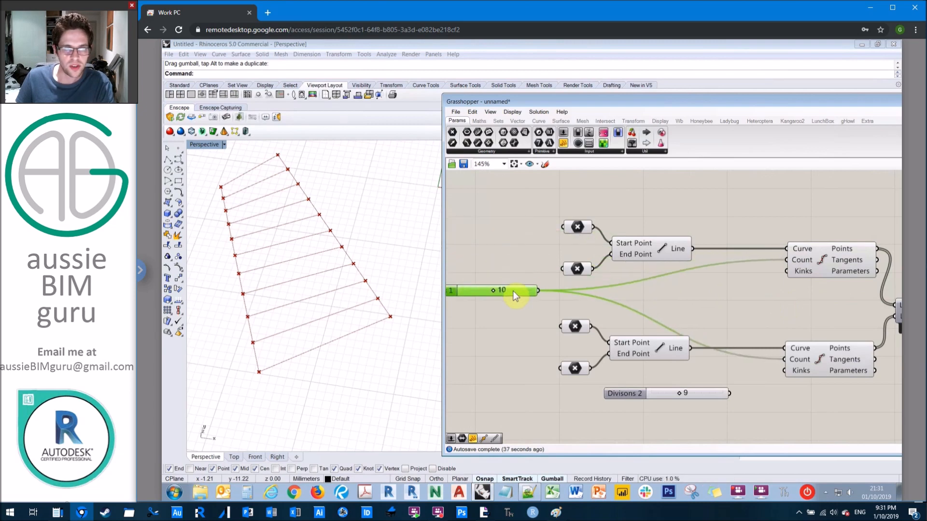
left_click(719, 290)
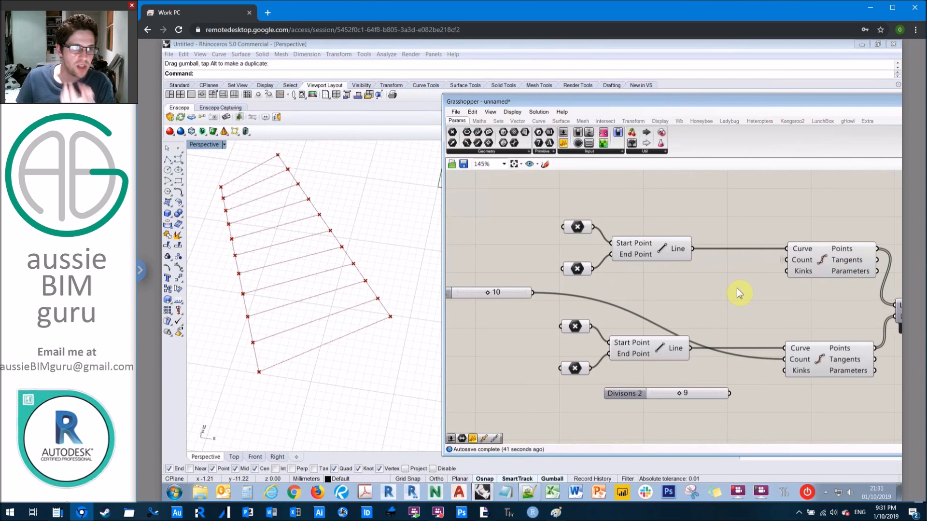
scroll(791, 358, "up", 3)
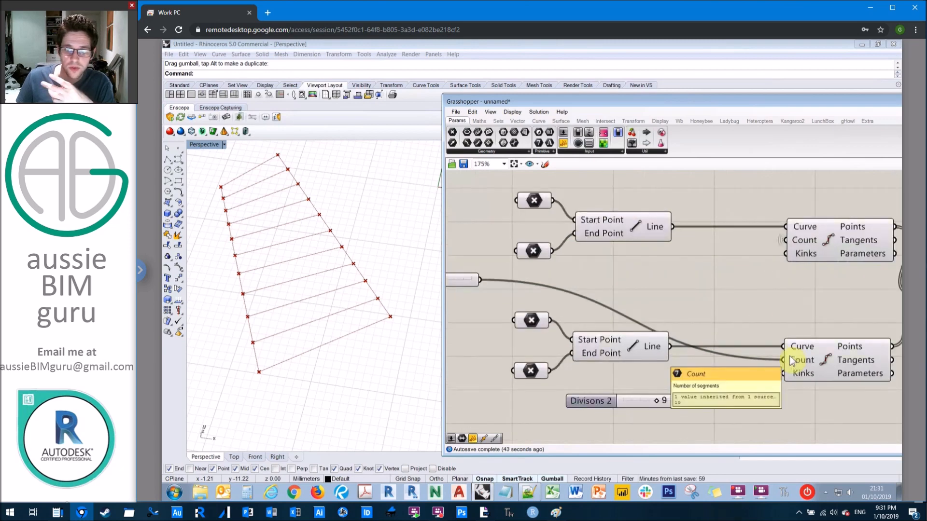
right_click(785, 361)
mouse_move(821, 338)
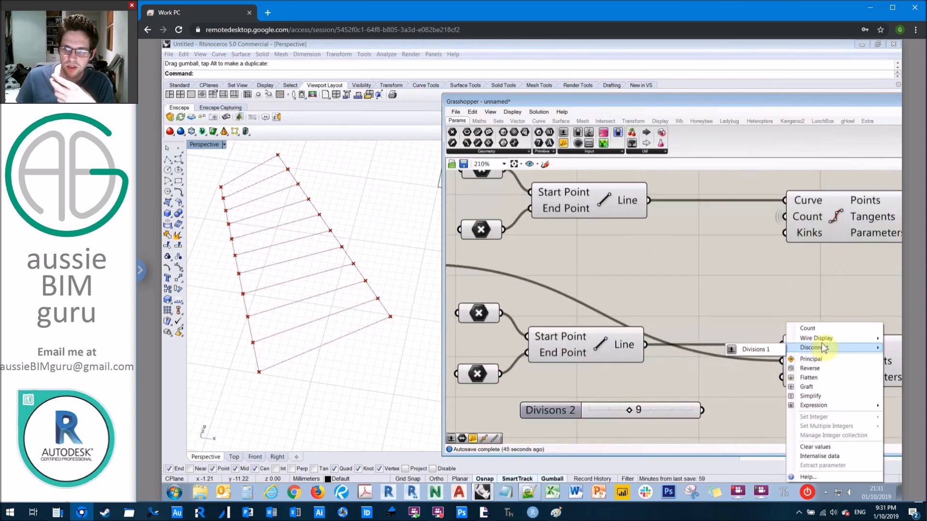
left_click(765, 357)
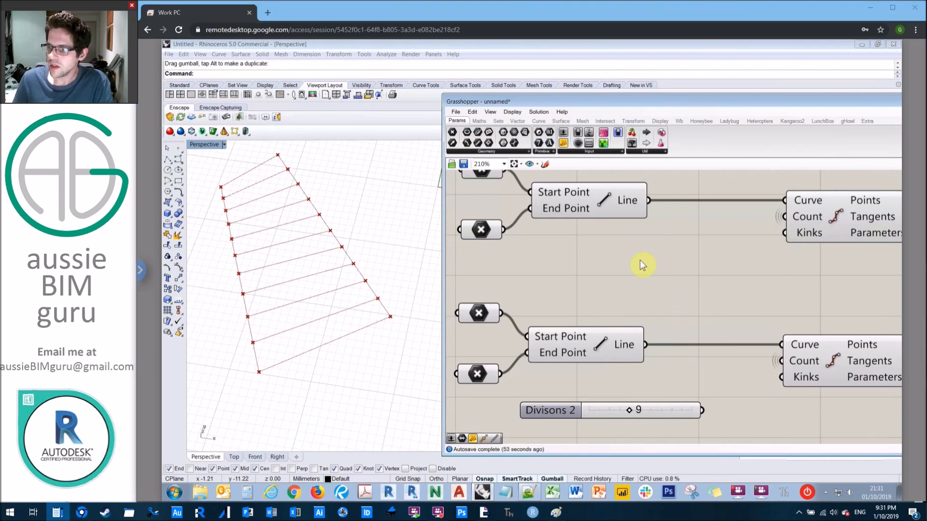
Add a Panel beside the final Line component, wire the Line output into it and enlarge it to show the whole list.
scroll(679, 277, "down", 4)
right_click_drag(713, 284, 549, 281)
right_click_drag(740, 248, 615, 192)
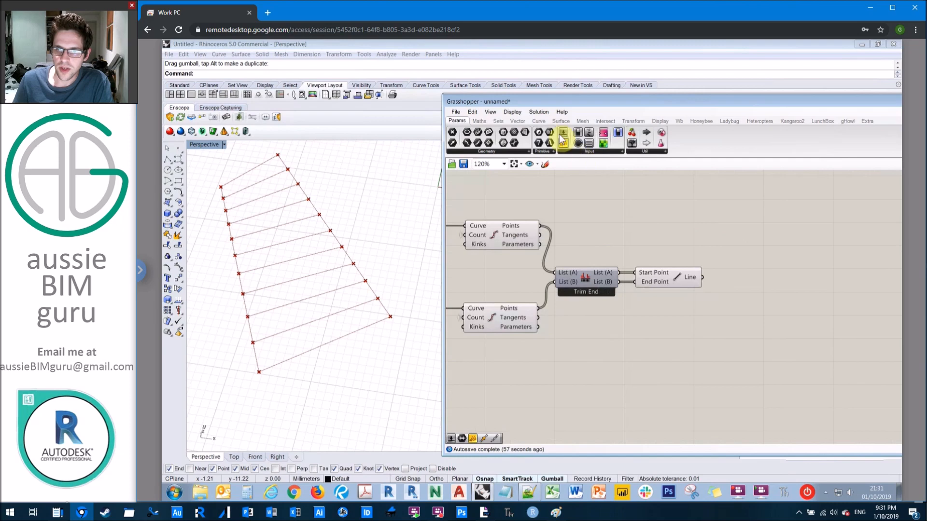
left_click_drag(561, 139, 678, 230)
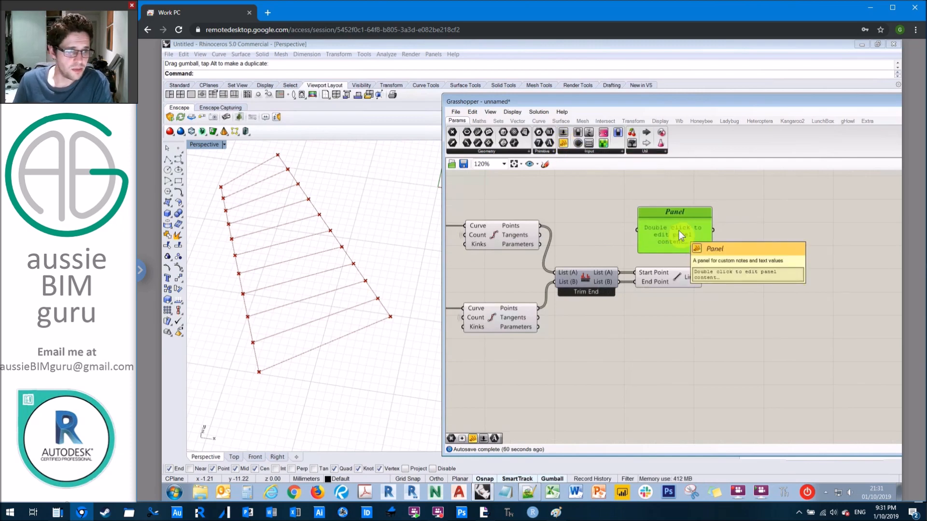
left_click_drag(679, 210, 817, 222)
left_click_drag(703, 277, 759, 256)
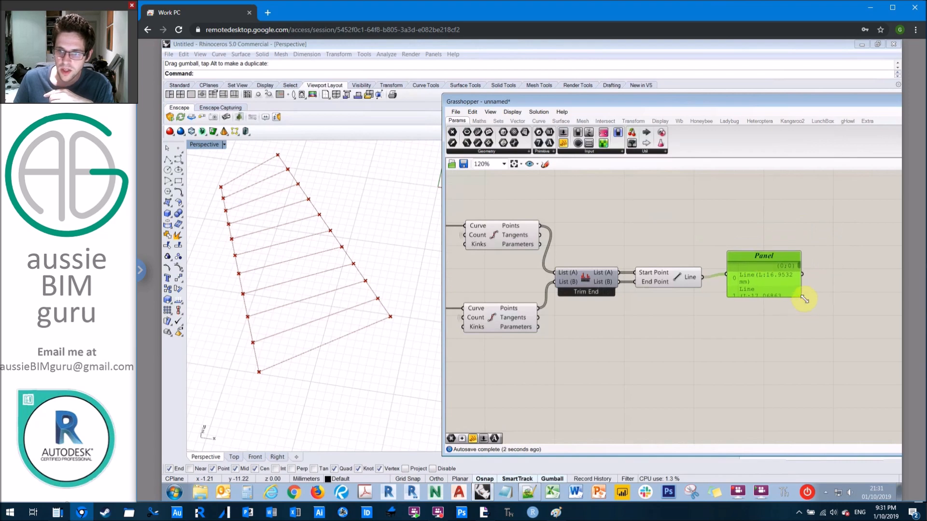
left_click_drag(800, 297, 866, 376)
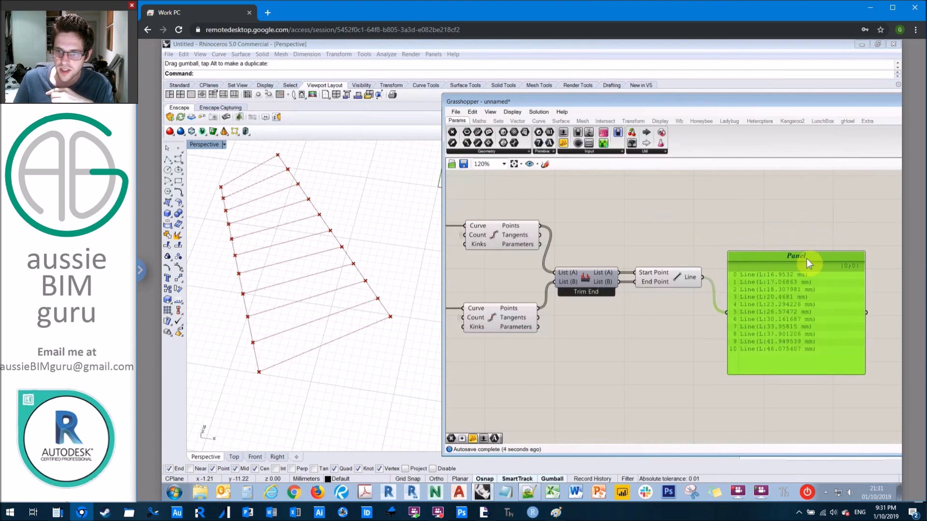
scroll(797, 239, "up", 2)
left_click_drag(754, 239, 761, 187)
scroll(622, 228, "down", 3)
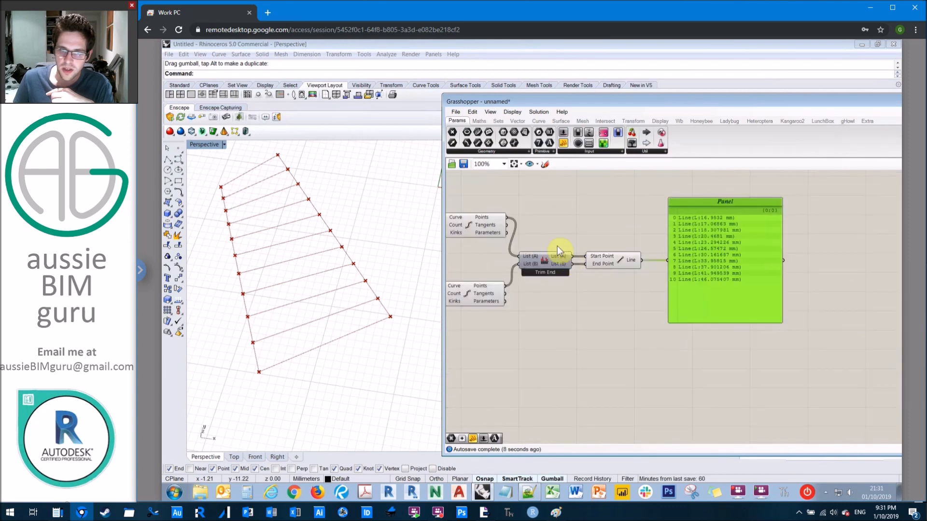
Feed the upper Divide Curve's Points into the Panel to view them, and reconnect the final Line output instead.
left_click_drag(506, 217, 668, 260)
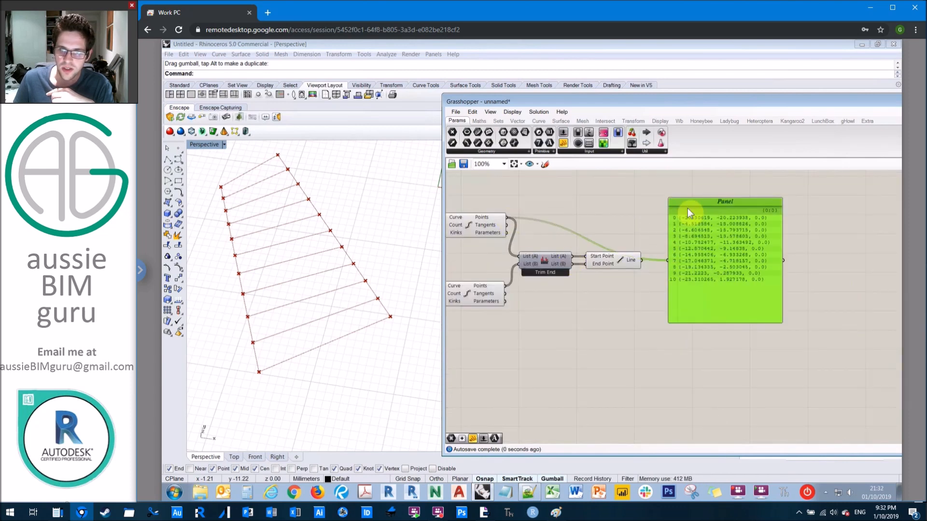
left_click_drag(691, 204, 691, 187)
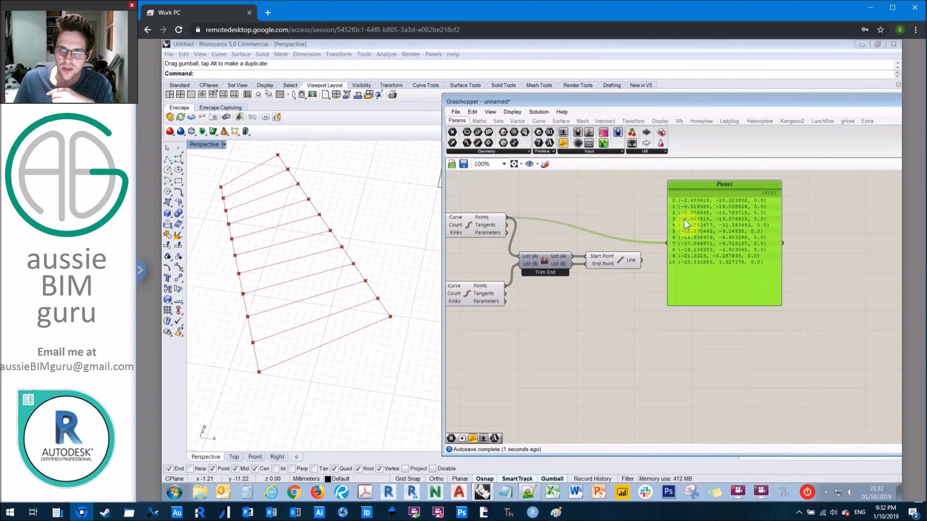
left_click_drag(675, 221, 685, 219)
left_click_drag(643, 263, 675, 241)
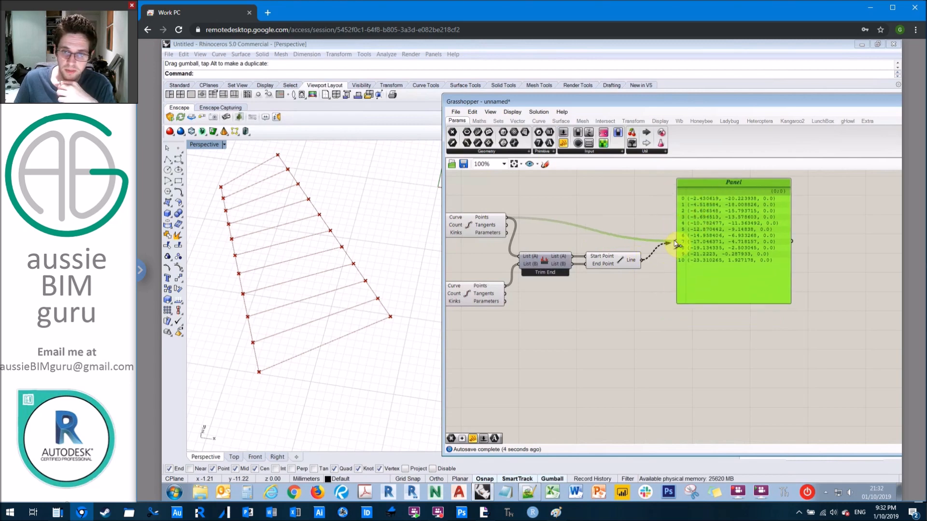
left_click(595, 317)
Add a second Panel, place it between the two source Line components and wire it into both Divide Curves' Count inputs.
right_click_drag(656, 302, 724, 291)
left_click_drag(563, 144, 543, 324)
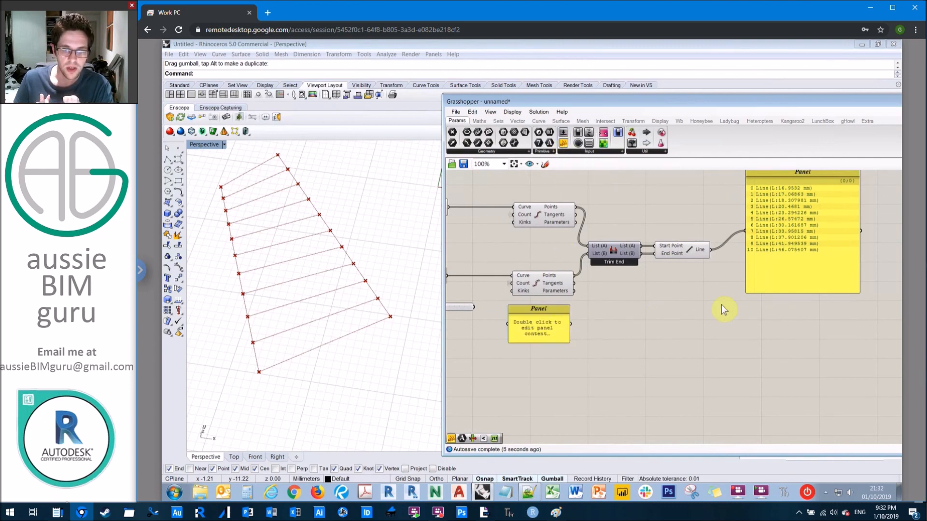
right_click_drag(461, 293, 614, 285)
scroll(670, 300, "up", 1)
left_click_drag(674, 303, 559, 204)
left_click_drag(618, 223, 666, 190)
left_click_drag(624, 226, 666, 272)
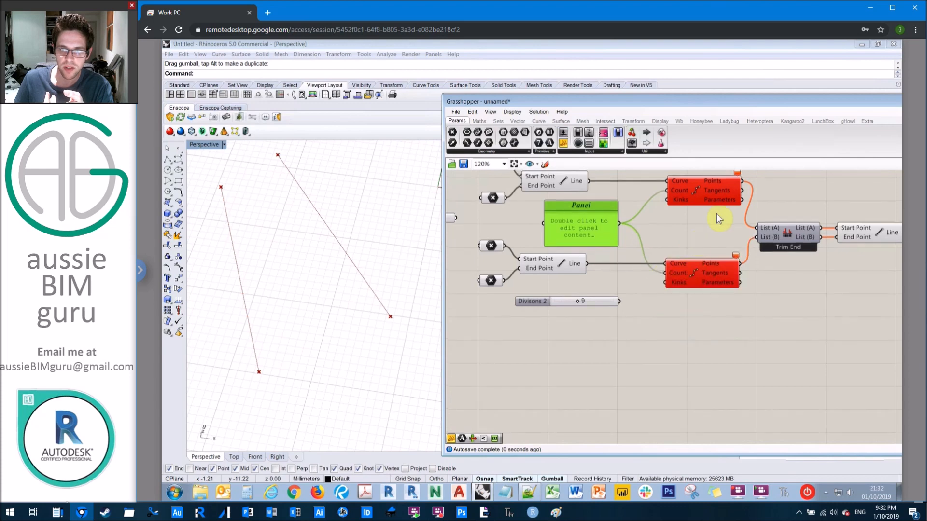
Check the upper Divide Curve's error message and set the new Panel's content to 5.
scroll(719, 207, "up", 3)
mouse_move(716, 210)
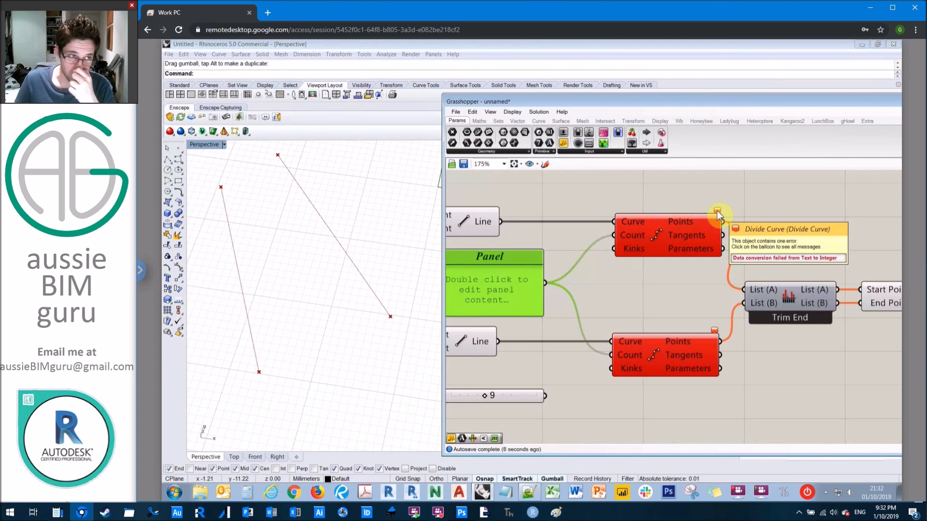
right_click_drag(521, 300, 583, 289)
double_click(552, 285)
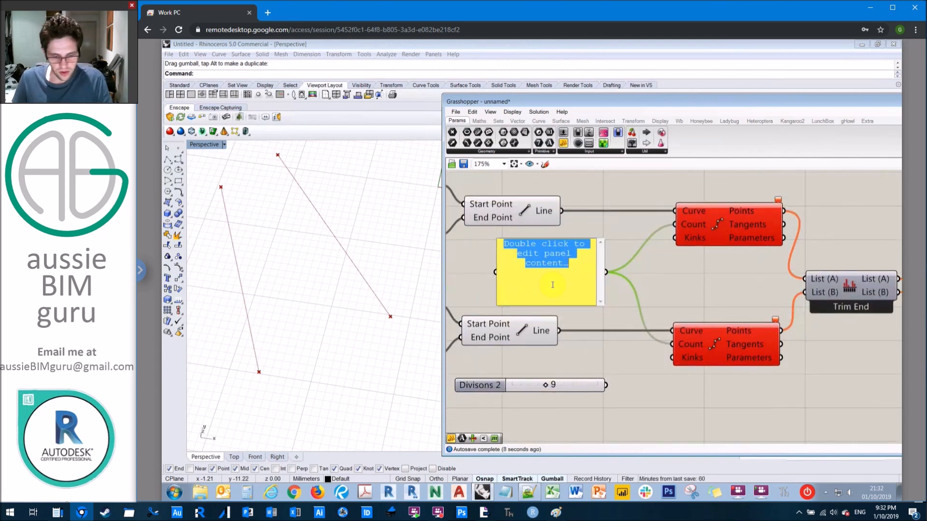
type("5")
left_click(669, 270)
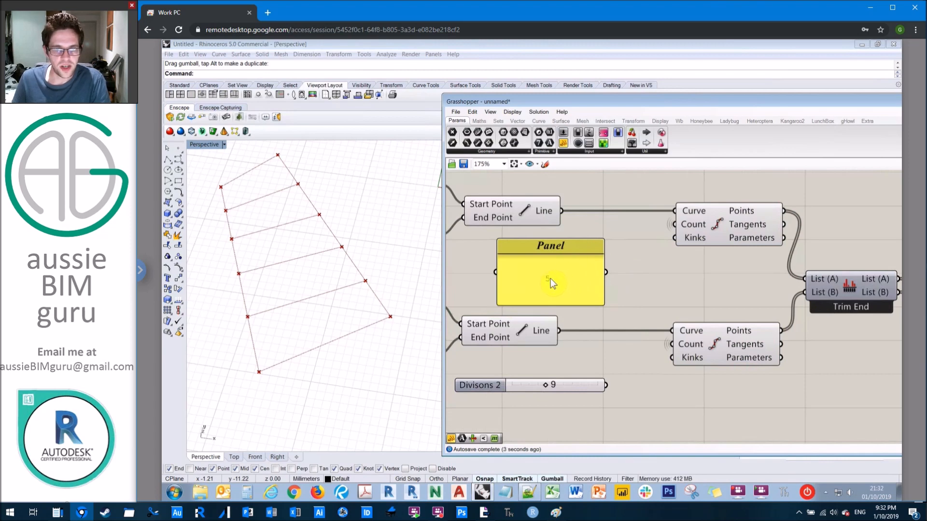
Try 3 and 2 as the Panel's division count.
double_click(550, 279)
type("3")
left_click(623, 260)
double_click(551, 279)
type("2")
left_click(627, 267)
Set the Panel's content to 15 and move it farther from the Divide Curve components.
double_click(554, 276)
type("15")
left_click(641, 264)
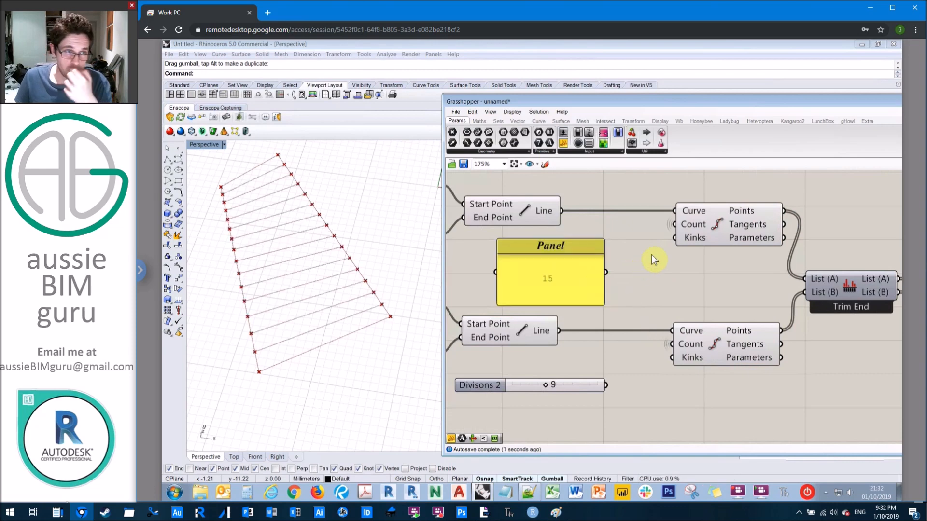
left_click_drag(575, 246, 545, 247)
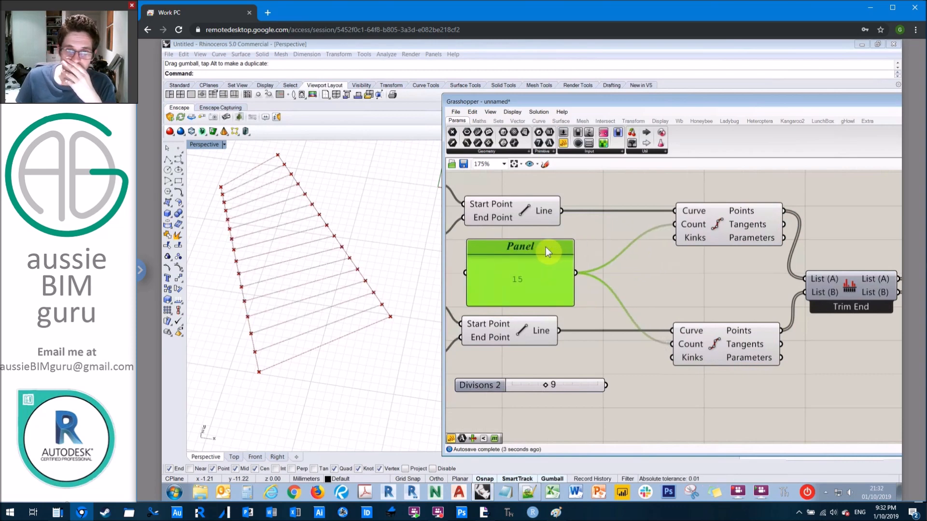
Add a new Panel above the Trim End component and turn off its Multiline Data option.
right_click(546, 247)
left_click(598, 224)
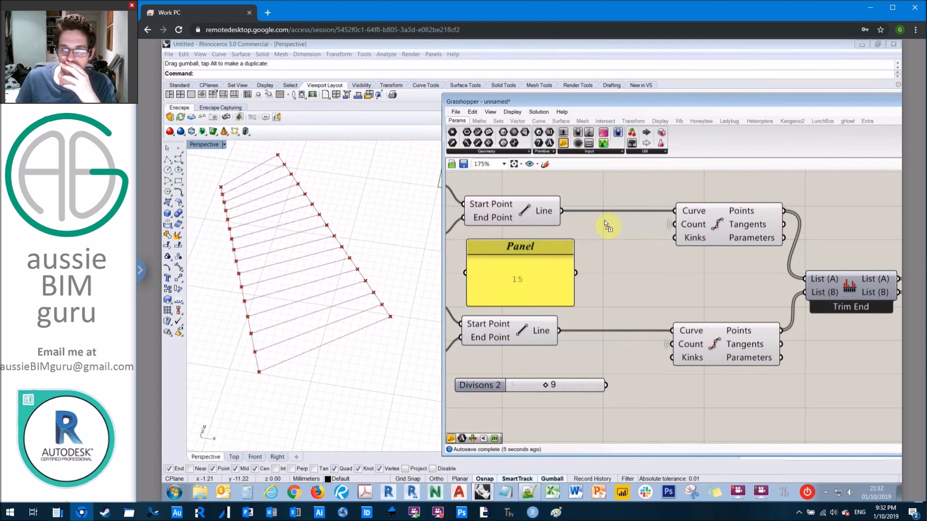
left_click(865, 198)
right_click_drag(782, 227, 664, 277)
left_click(772, 213)
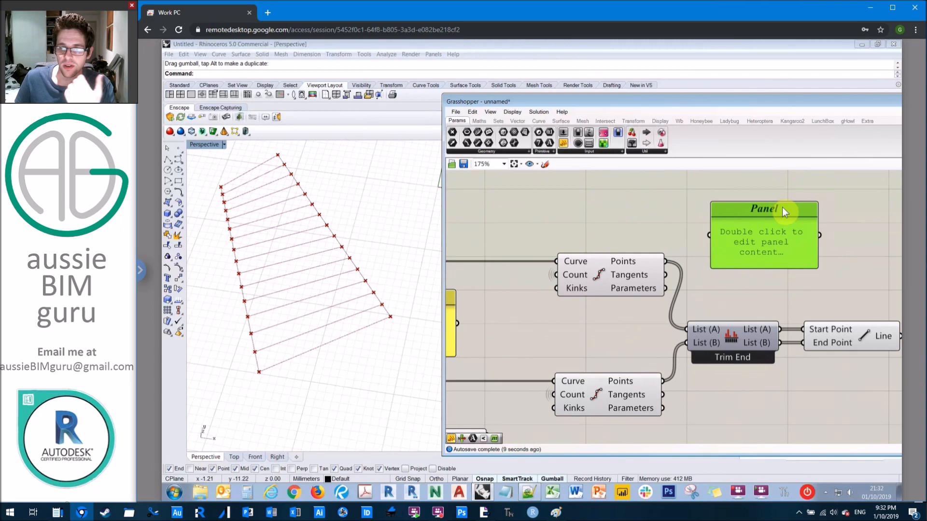
right_click(782, 212)
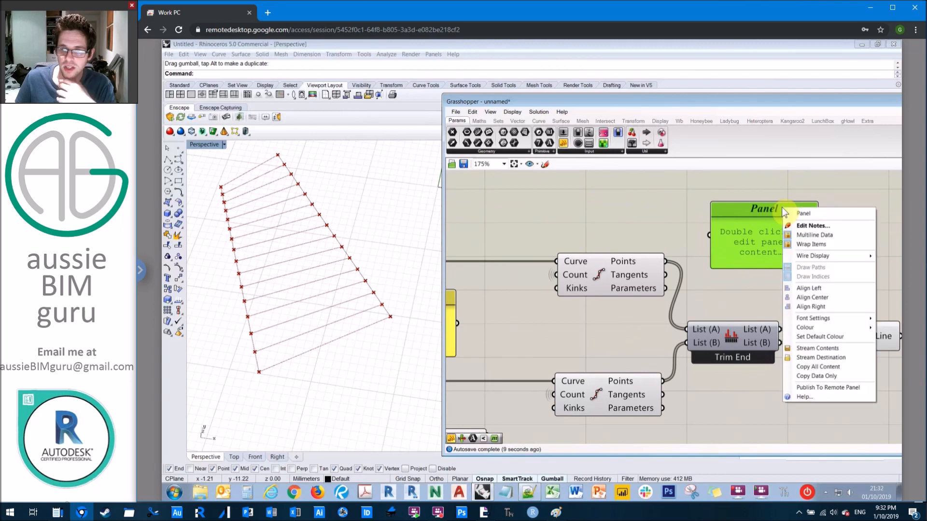
left_click(815, 236)
left_click(859, 242)
Enter the numbers 1 to 5 on separate lines in the new Panel and enlarge it to fit the list.
double_click(793, 250)
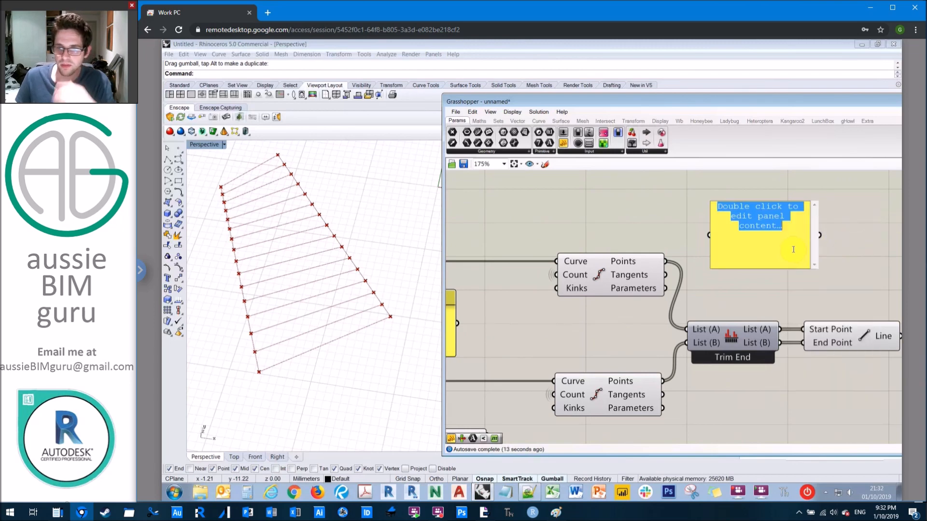
type("1 2 3 4 5")
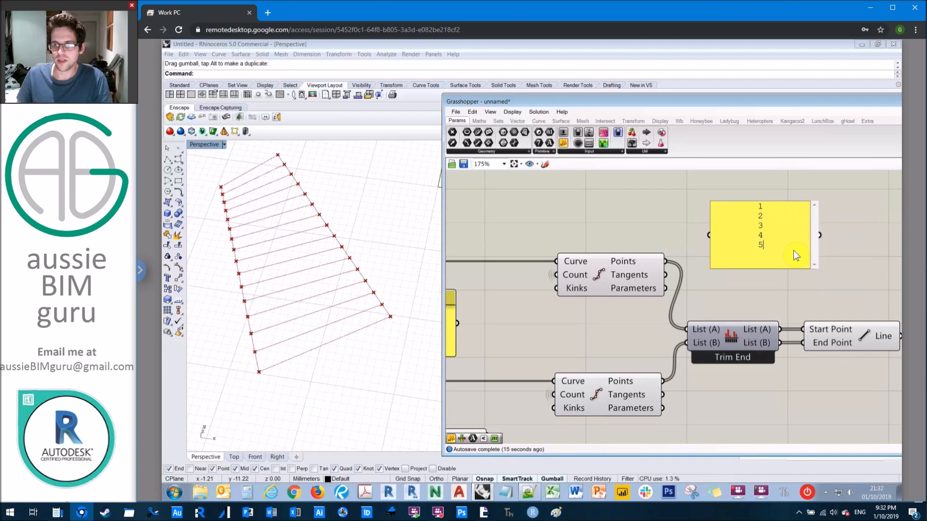
left_click(859, 223)
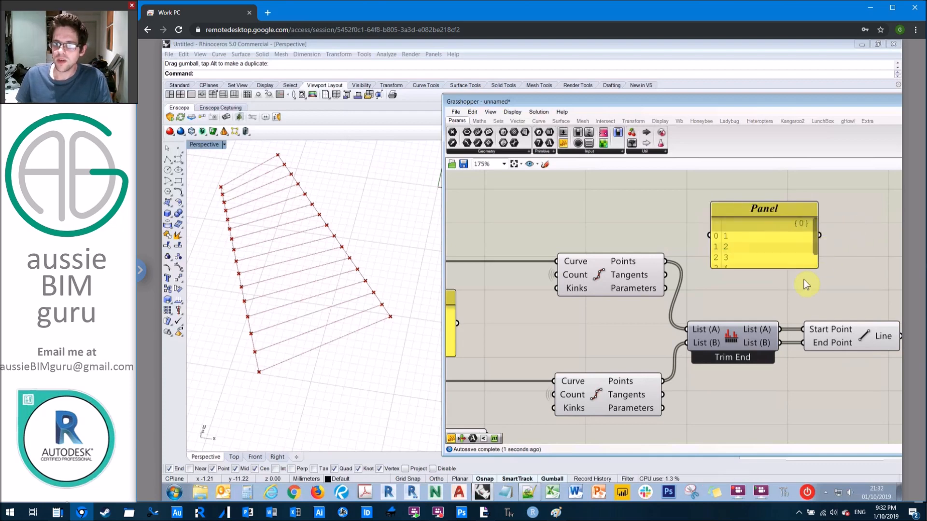
left_click_drag(804, 269, 802, 283)
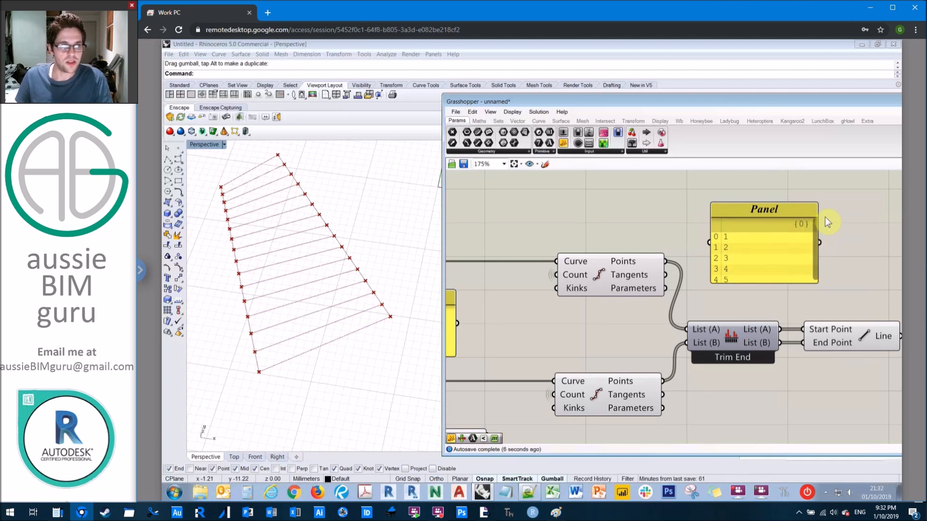
Delete the Panel holding the list of numbers 1 to 5.
left_click(777, 214)
key("Delete")
right_click_drag(761, 225, 630, 197)
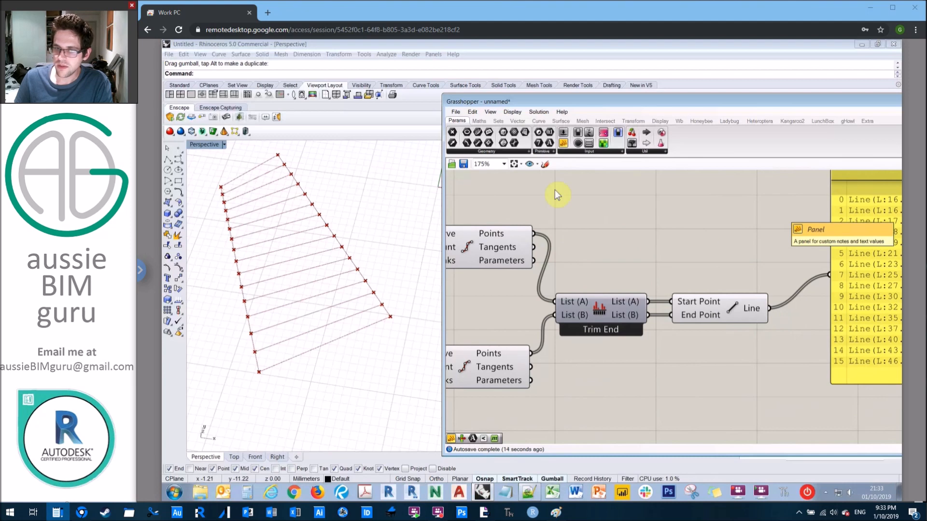
Add an Expression component to the empty canvas area above the Trim End component.
left_click(789, 211)
right_click_drag(711, 238, 721, 279)
scroll(592, 232, "up", 2)
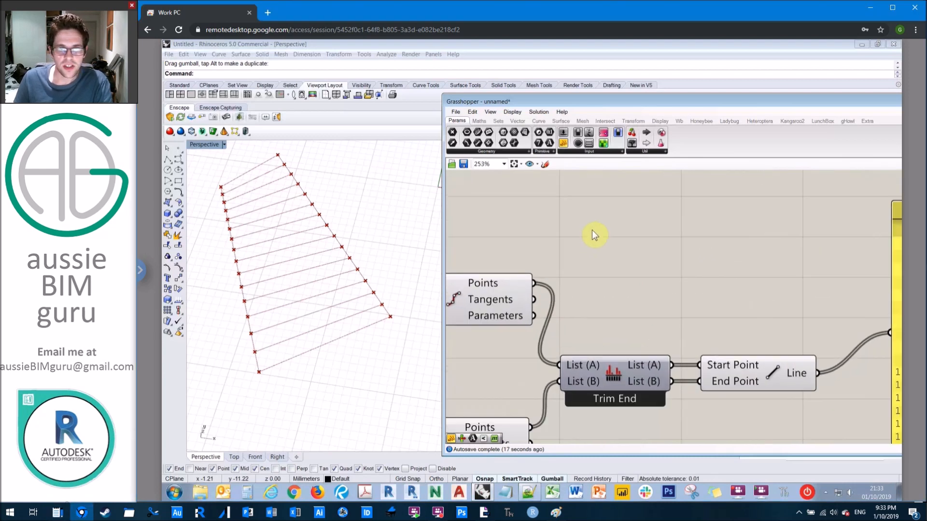
right_click(617, 218)
left_click(651, 348)
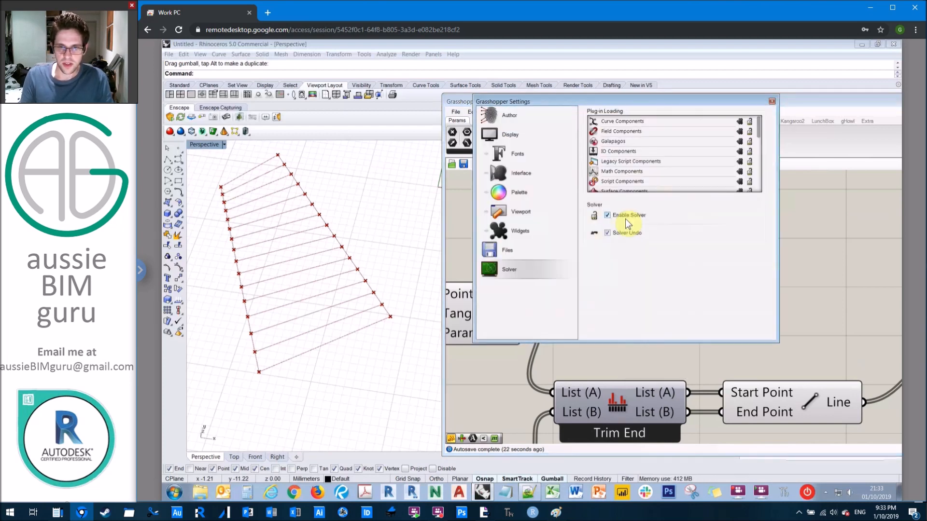
left_click(772, 102)
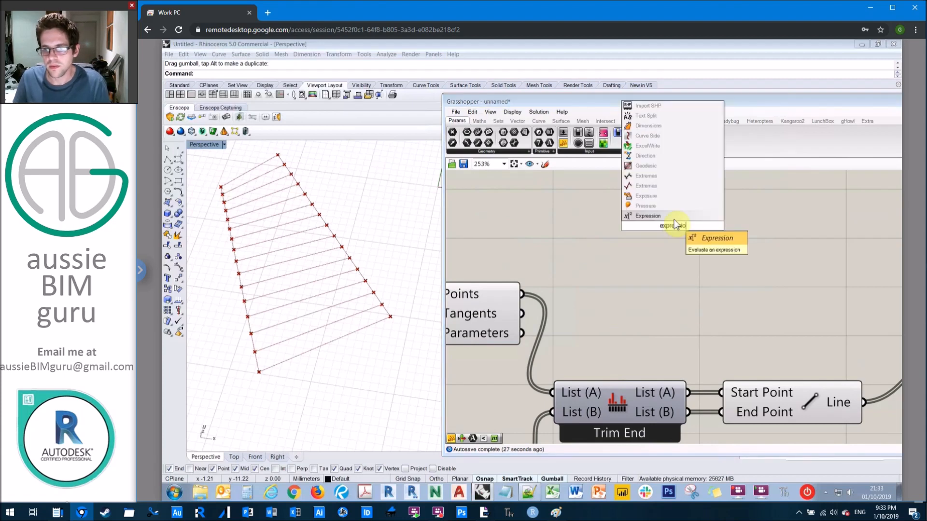
left_click(664, 219)
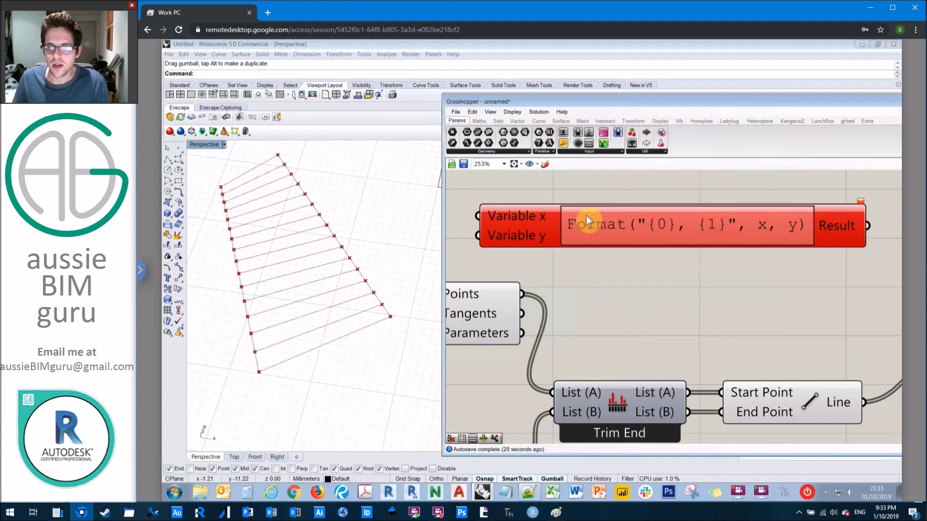
Place the Expression component in the free space above the upper Divide Curve and the Trim End component.
scroll(585, 215, "down", 4)
left_click_drag(558, 216, 549, 205)
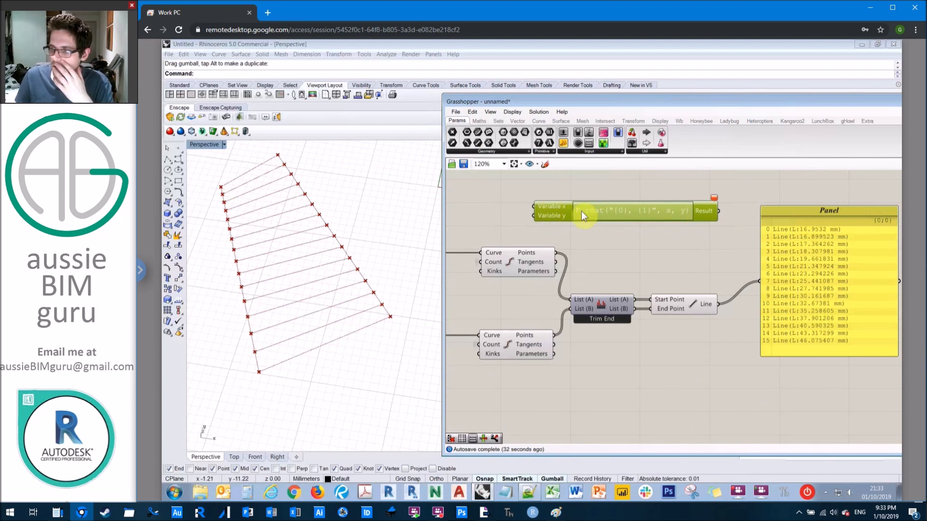
key("alt+Tab")
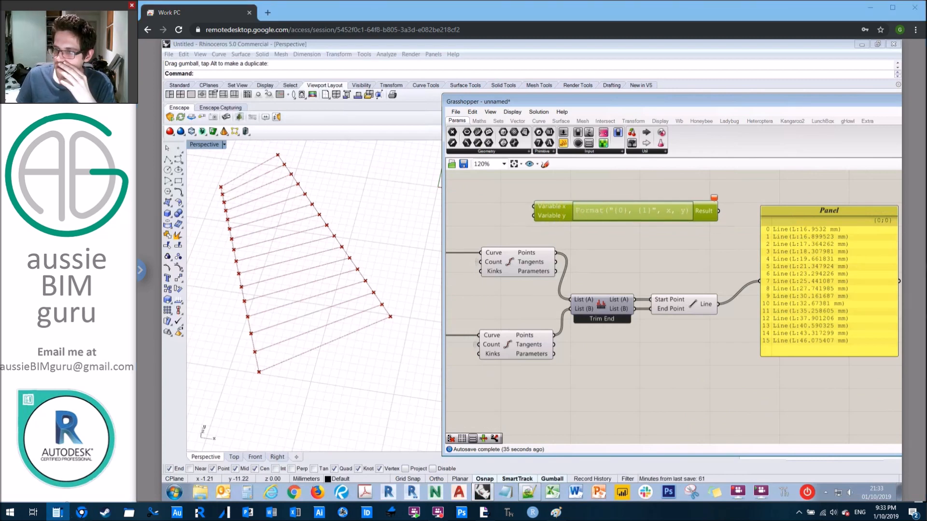
left_click(645, 259)
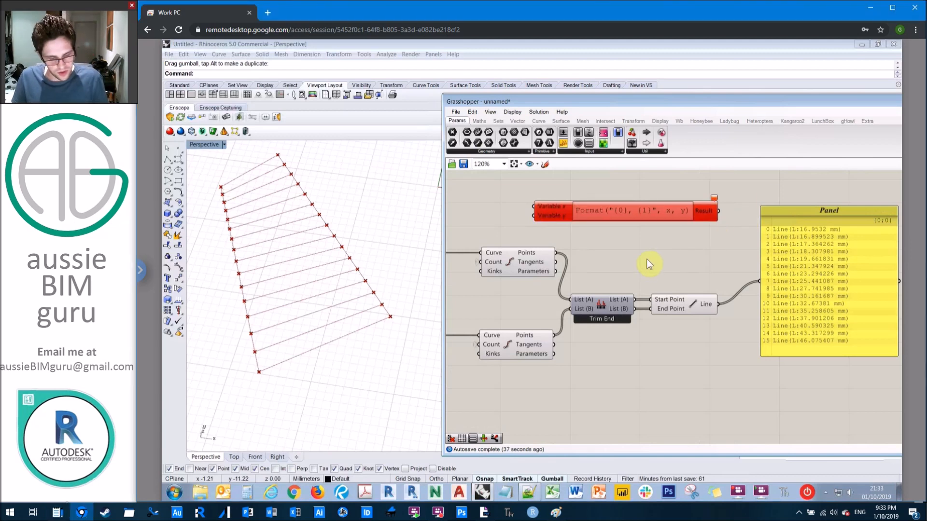
left_click(560, 212, "ctrl+alt")
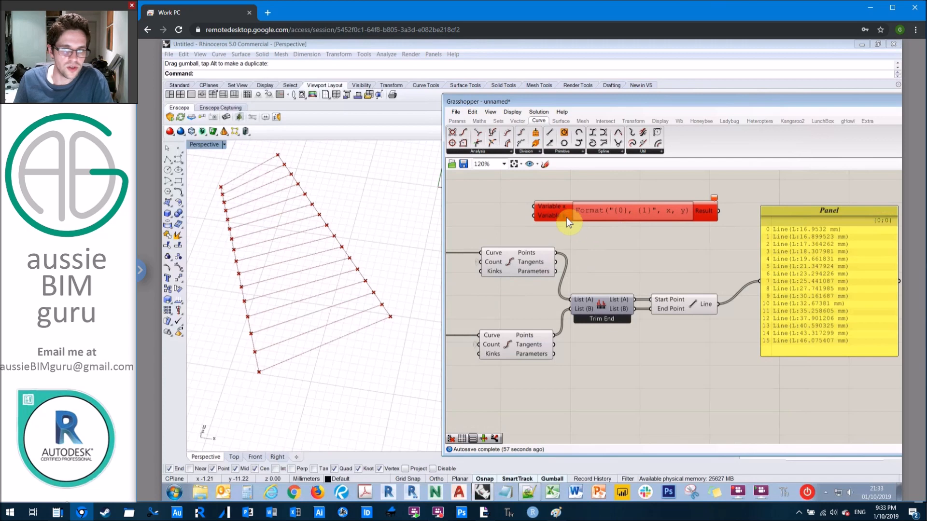
mouse_move(556, 206)
left_mouse_down()
mouse_move(571, 199)
mouse_move(559, 213)
left_mouse_up()
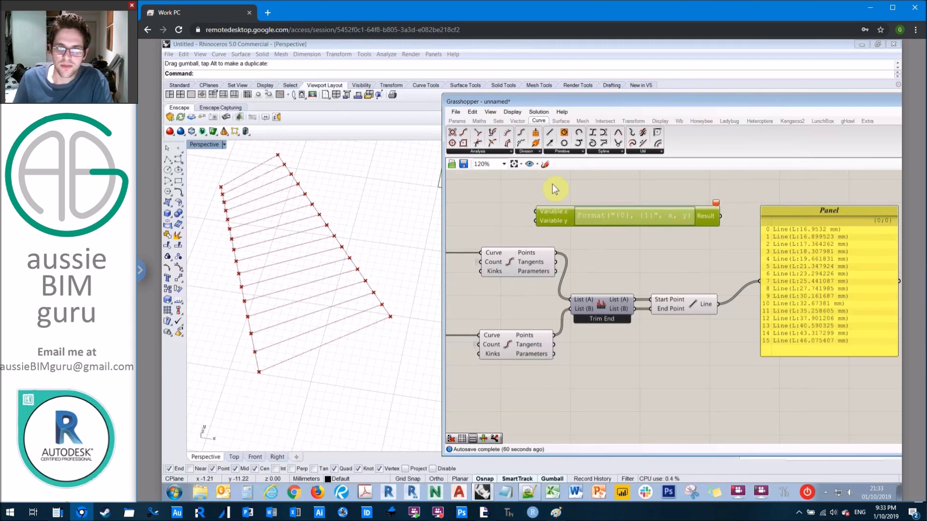
Add a Panel above the upper source Line component and turn off its Multiline Data option.
right_click_drag(552, 184, 676, 196)
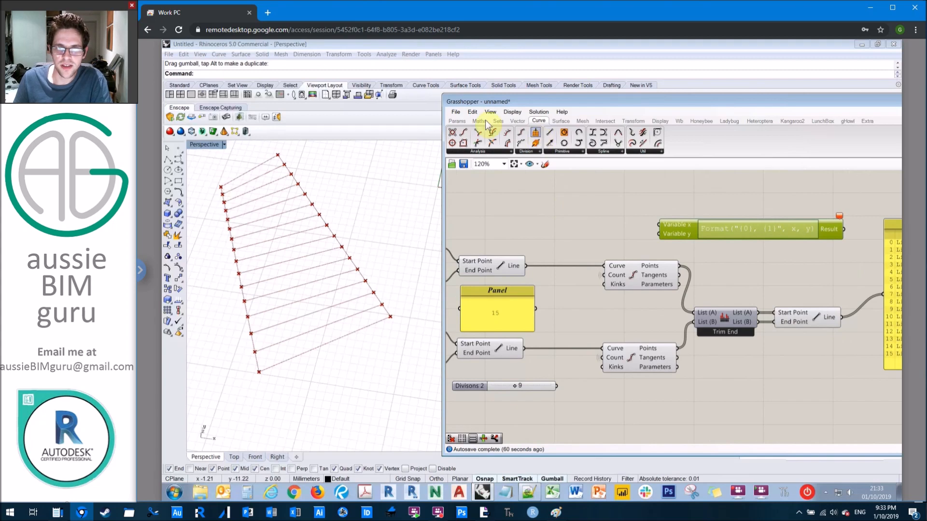
mouse_move(508, 286)
left_mouse_down()
mouse_move(521, 293)
mouse_move(511, 284)
left_mouse_up()
left_click(455, 111)
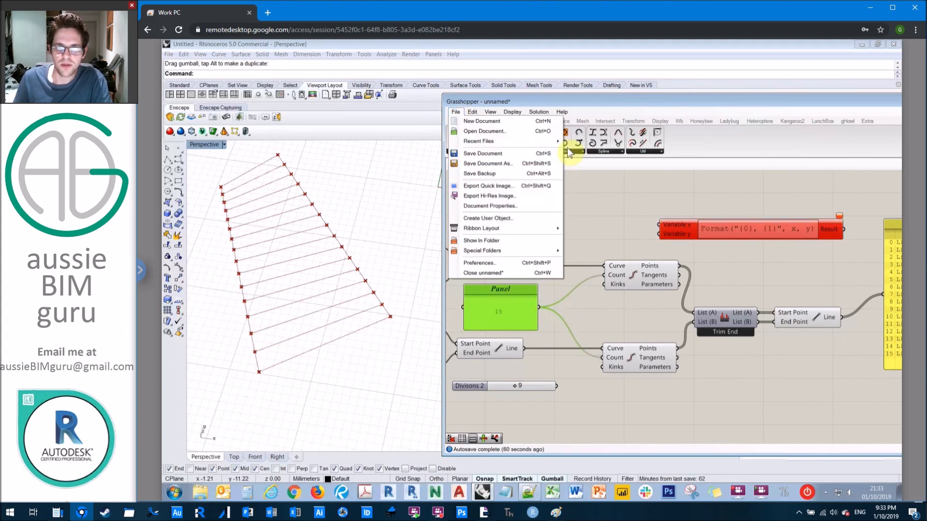
left_click(595, 183)
left_click(456, 121)
left_click_drag(561, 143, 554, 204)
right_click(554, 204)
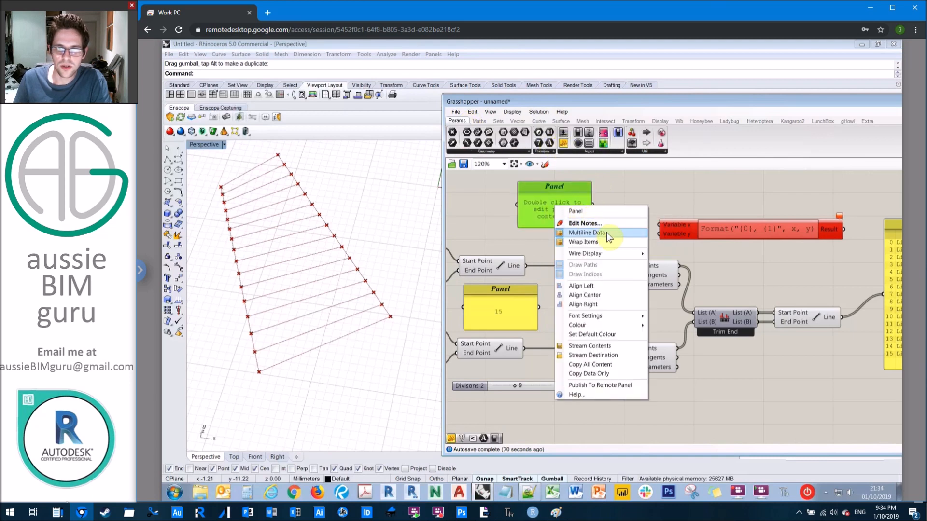
left_click(606, 232)
Set the new Panel's content to 1 and shrink the Panel.
double_click(551, 212)
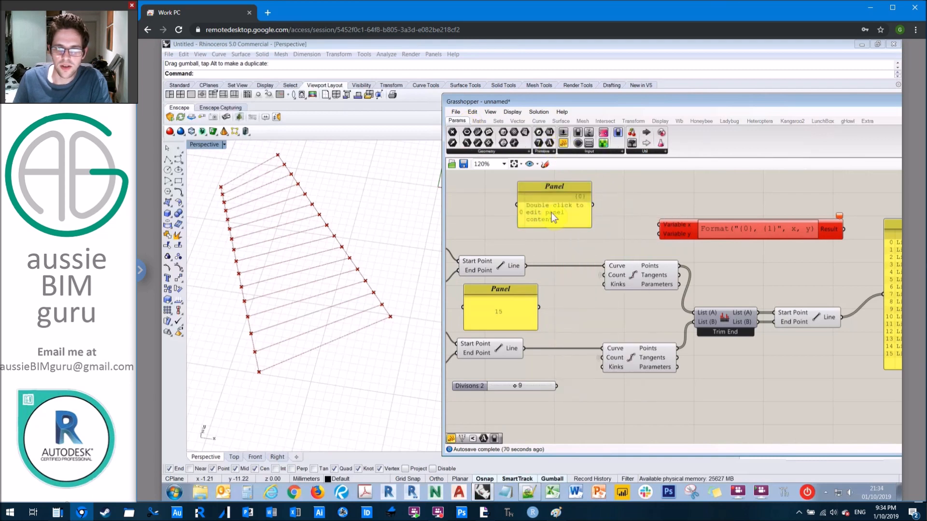
type("1")
left_click(609, 192)
left_click(579, 195)
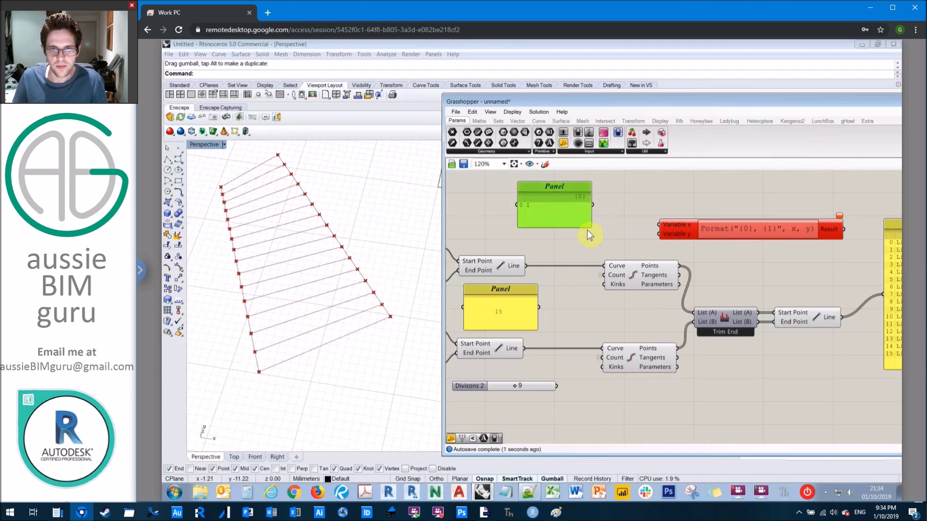
left_click_drag(590, 228, 586, 199)
Duplicate the Panel containing 1, set the copy's content to 2 and space the two Panels apart vertically.
double_click(574, 208)
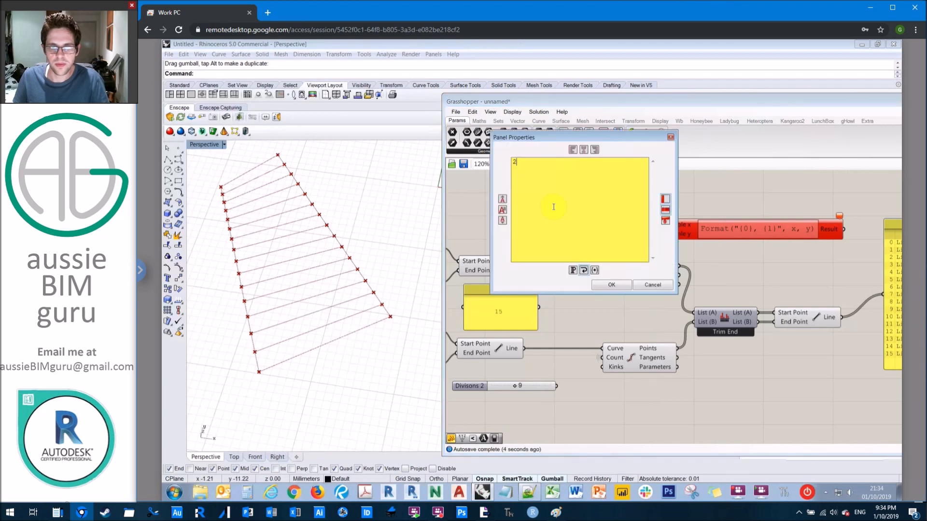
left_click(612, 285)
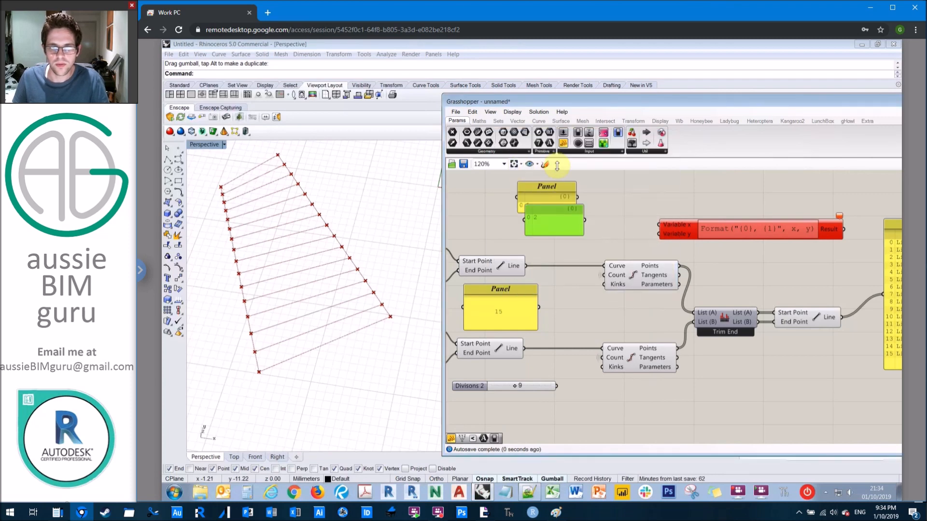
mouse_move(563, 172)
left_mouse_down()
mouse_move(563, 164)
mouse_move(561, 183)
left_mouse_up()
Move the Expression component beside the two small Panels and replace its formula with a+b.
left_click_drag(685, 251, 635, 221)
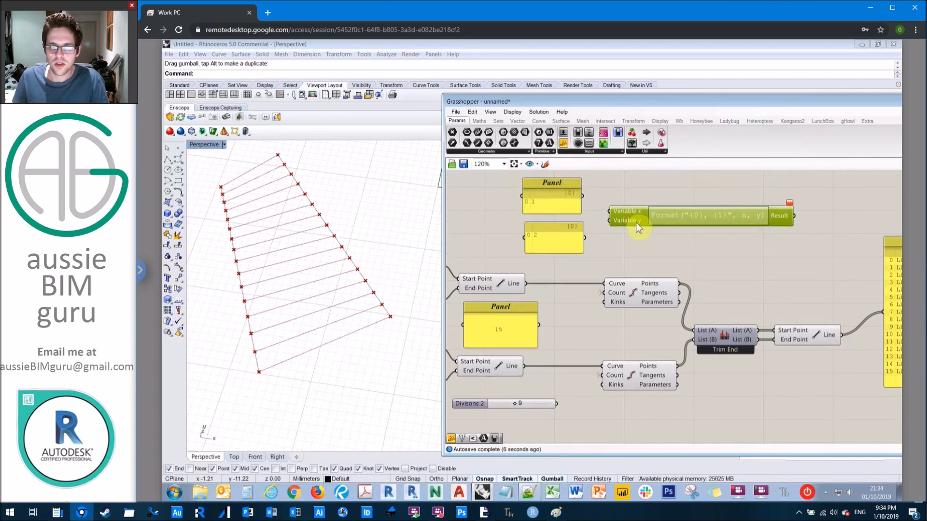
right_click(678, 216)
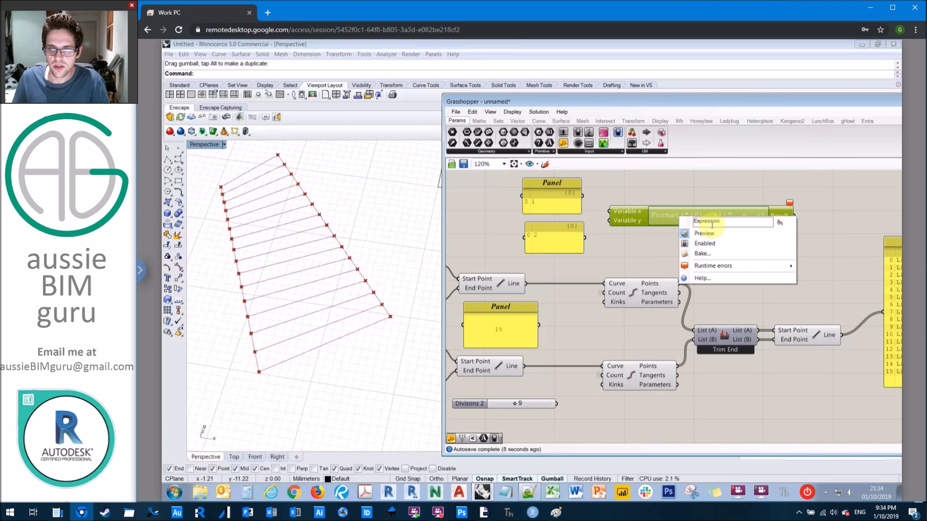
double_click(662, 218)
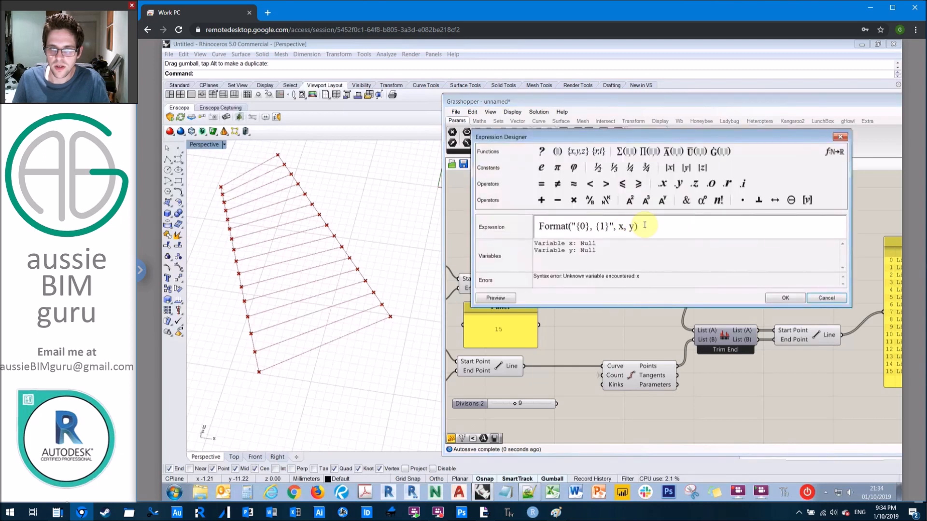
key("ctrl+a")
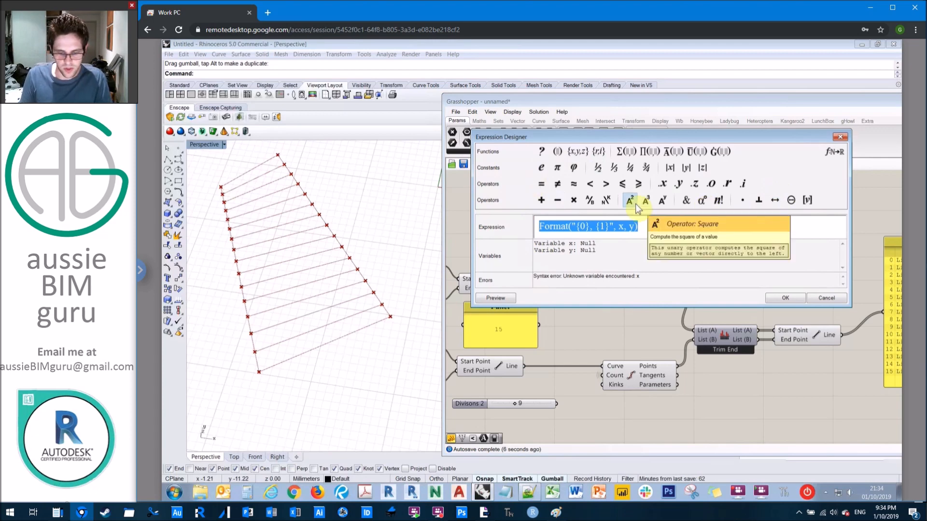
key("BackSpace")
type("a+b")
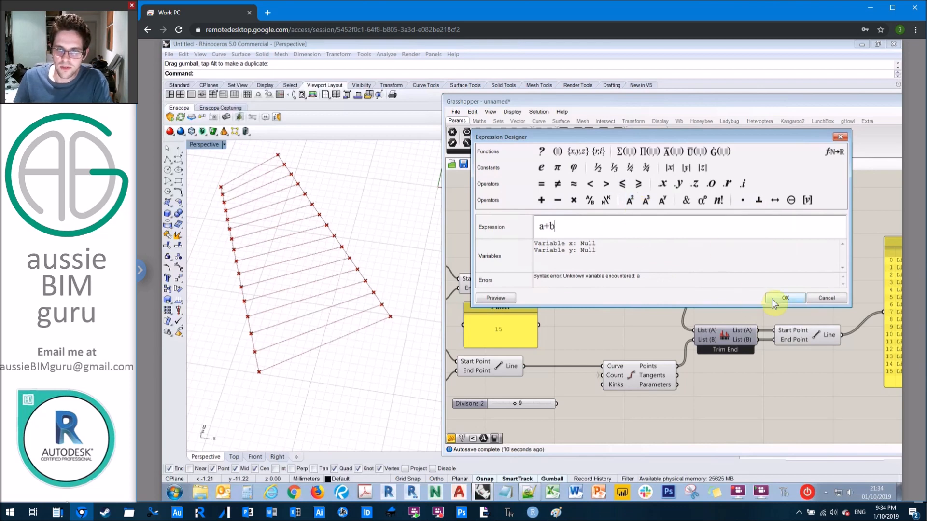
left_click(785, 298)
Rename the Expression component's Variable x input to a and its Variable y input to b.
scroll(687, 215, "up", 4)
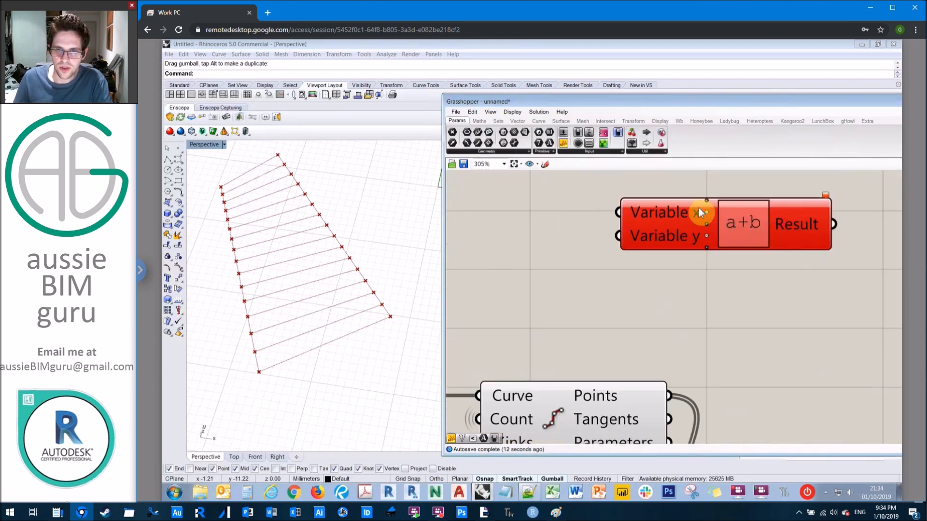
left_click(663, 214)
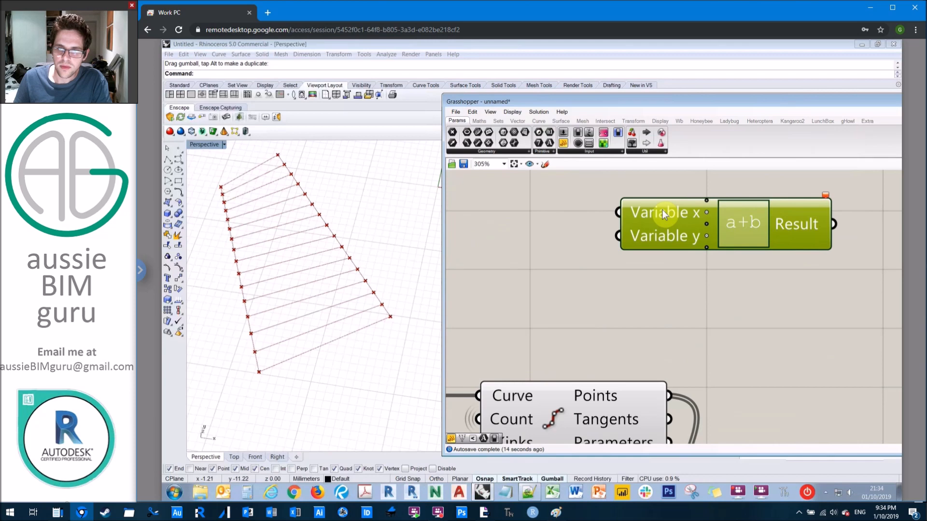
right_click(663, 213)
key("ctrl+a")
type("a")
left_click(555, 242)
right_click(673, 233)
type("b")
left_click(750, 303)
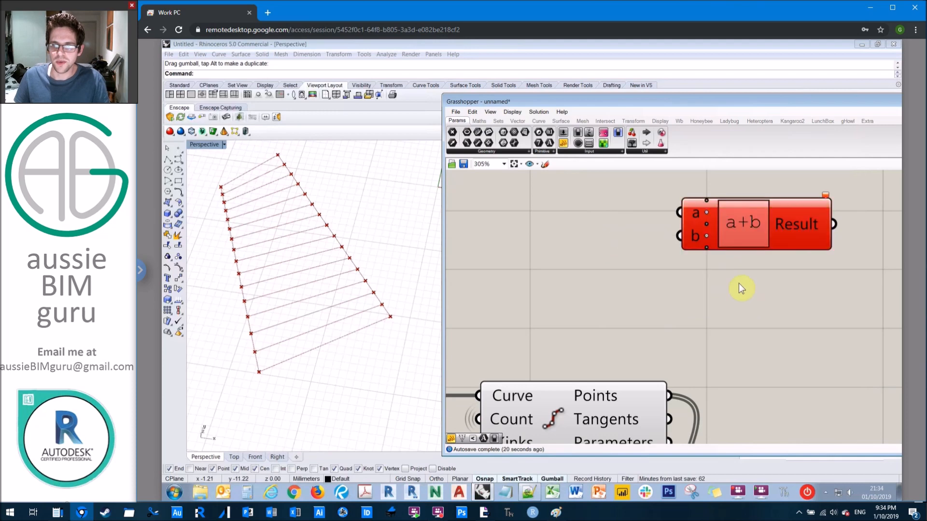
Check the Expression component's errors and wire the Panel containing 1 into input a and the Panel containing 2 into input b.
scroll(713, 227, "down", 2)
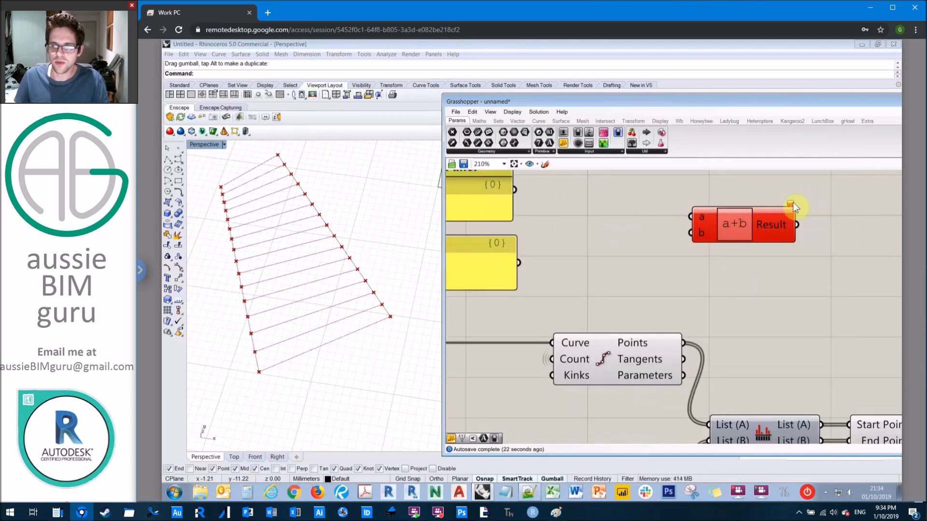
mouse_move(793, 201)
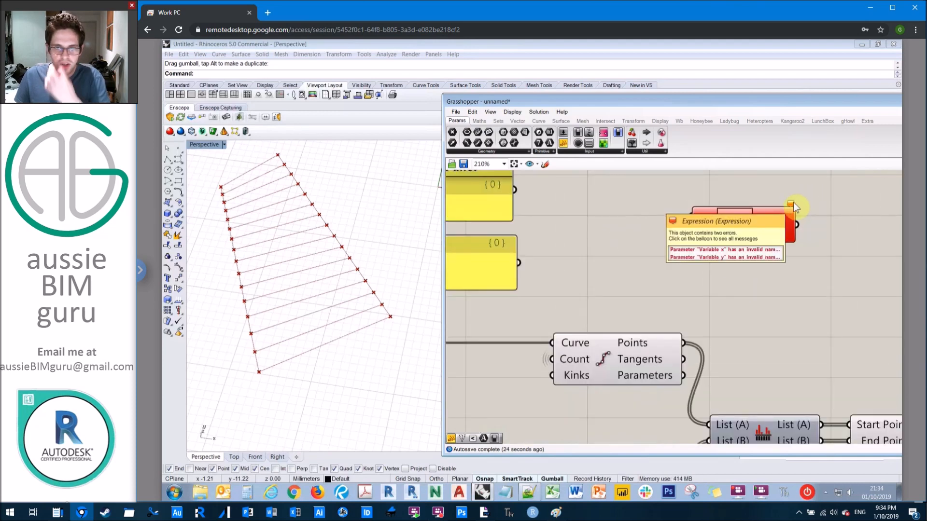
left_click_drag(515, 189, 690, 217)
left_click_drag(617, 252, 690, 232)
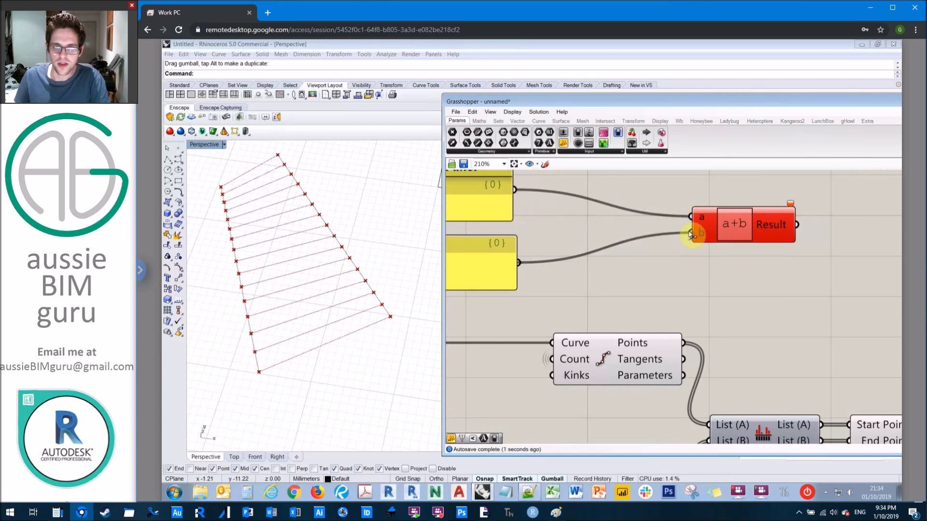
Move the a+b Expression component closer to the two Panels wired into it.
left_click_drag(780, 225, 635, 223)
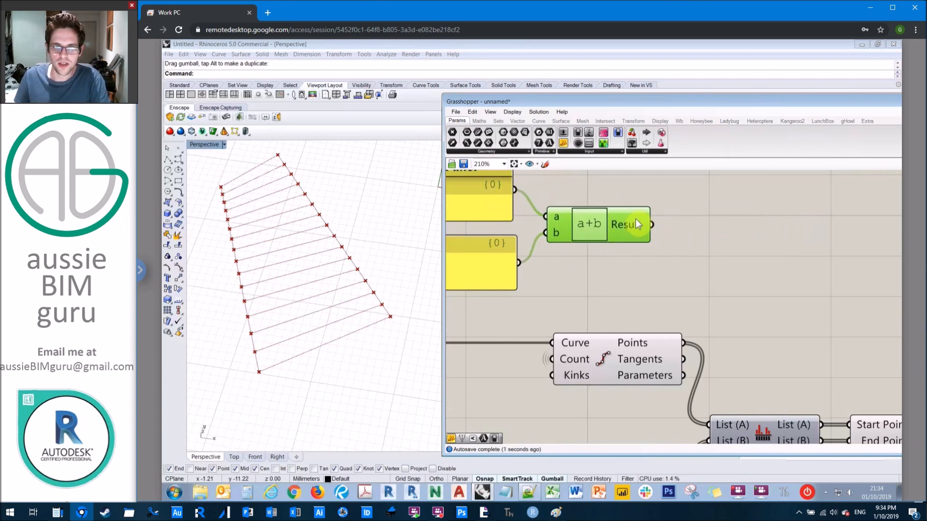
left_click(674, 206)
mouse_move(634, 224)
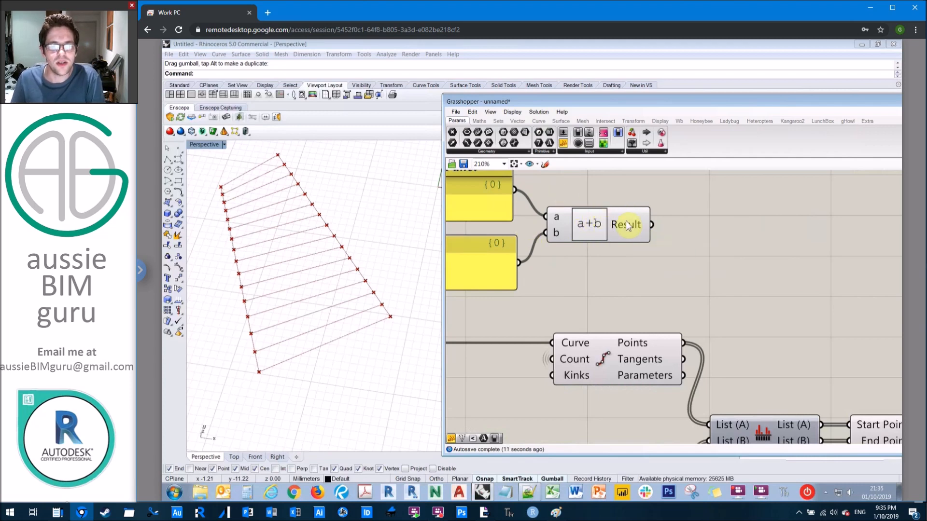
left_click_drag(627, 224, 655, 225)
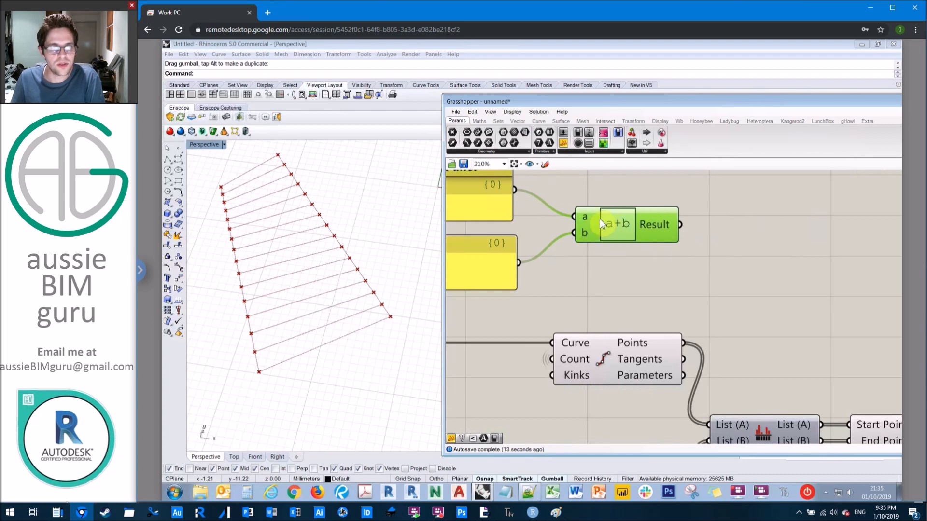
Change the Expression component's formula to a+a.
scroll(596, 219, "up", 2)
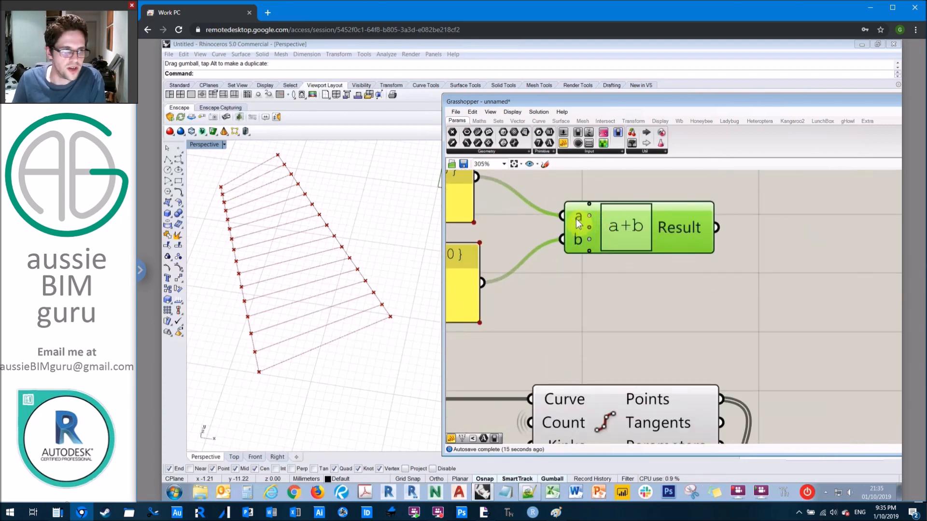
mouse_move(576, 218)
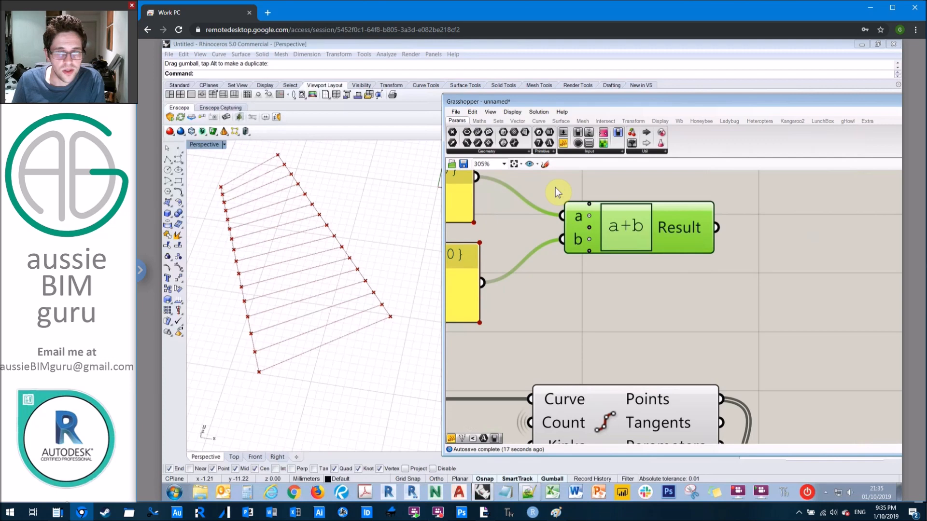
scroll(555, 187, "up", 2)
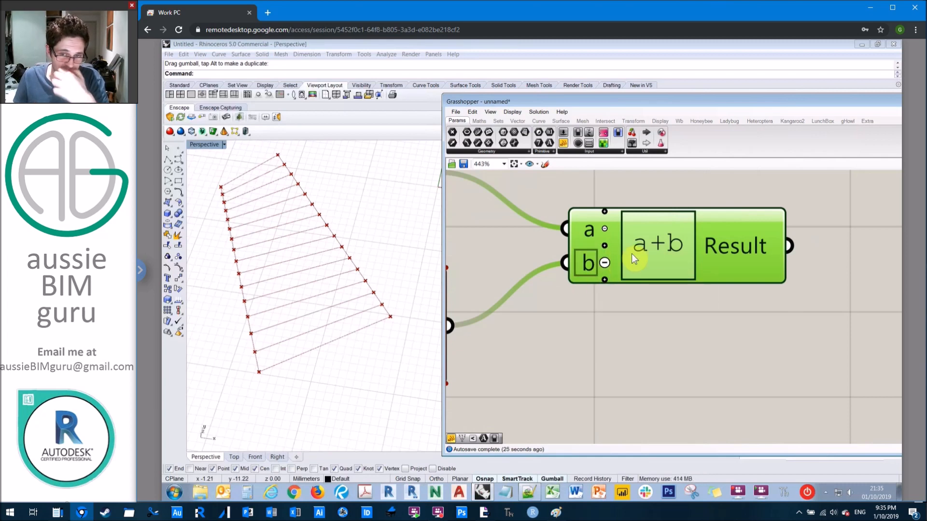
double_click(647, 250)
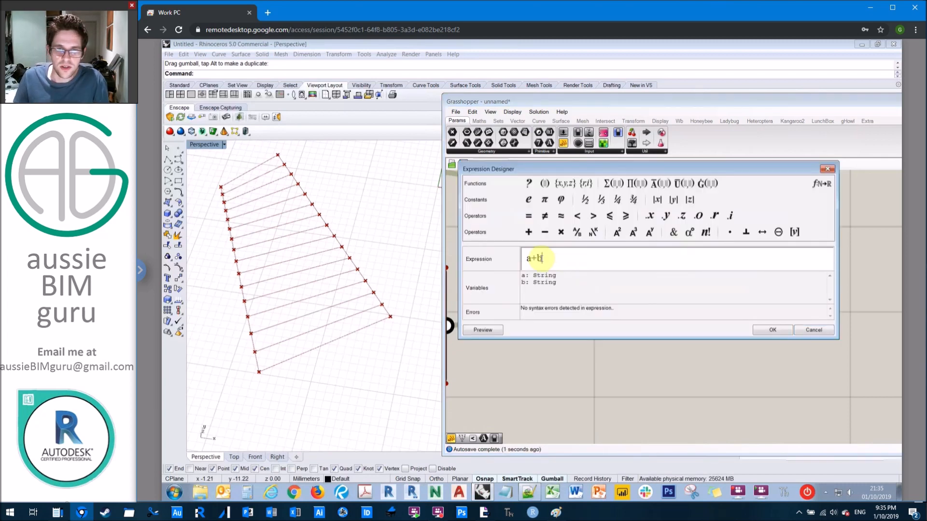
double_click(538, 257)
type("a")
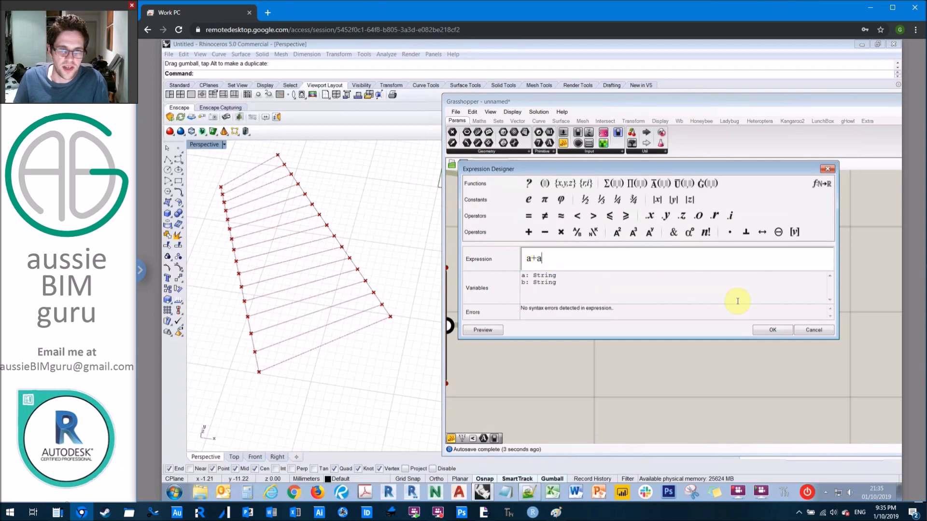
left_click(773, 331)
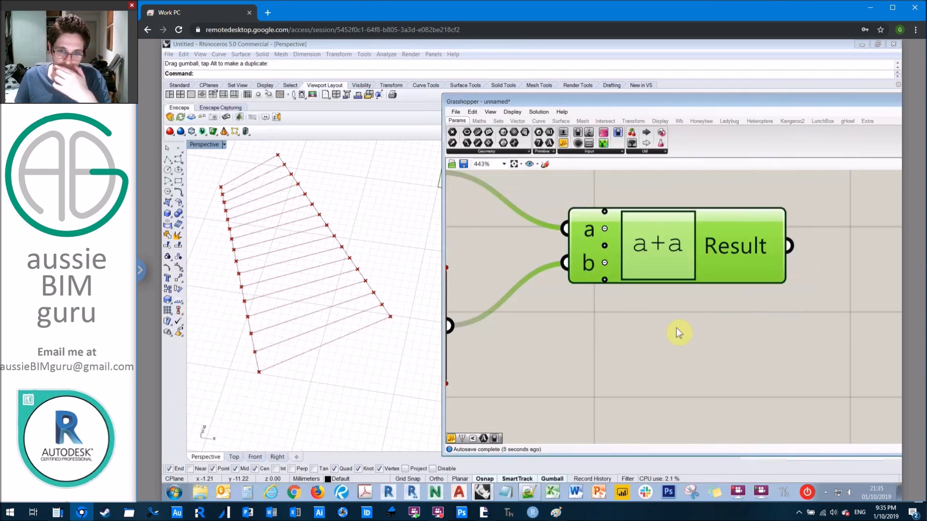
Remove input b from the Expression component and shift the component slightly.
left_click(604, 263)
left_click_drag(720, 247, 705, 213)
left_click(632, 261)
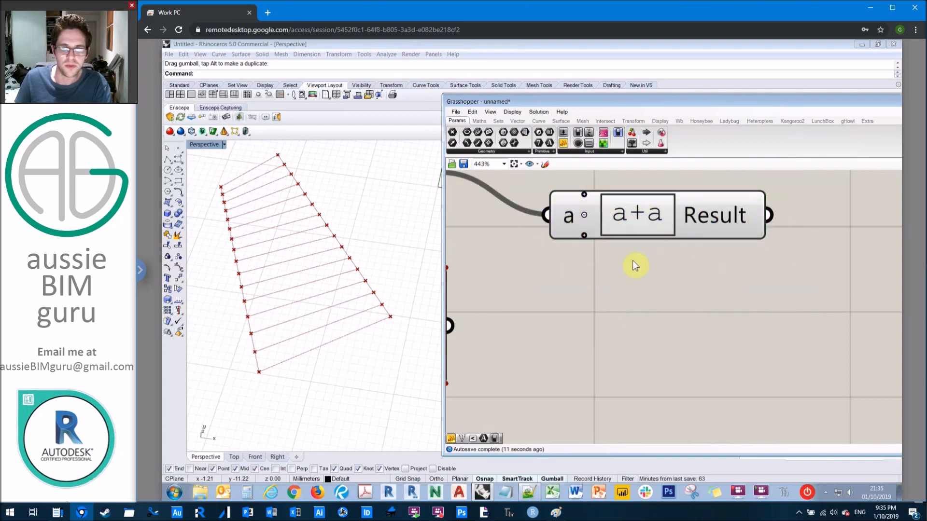
scroll(615, 265, "down", 4)
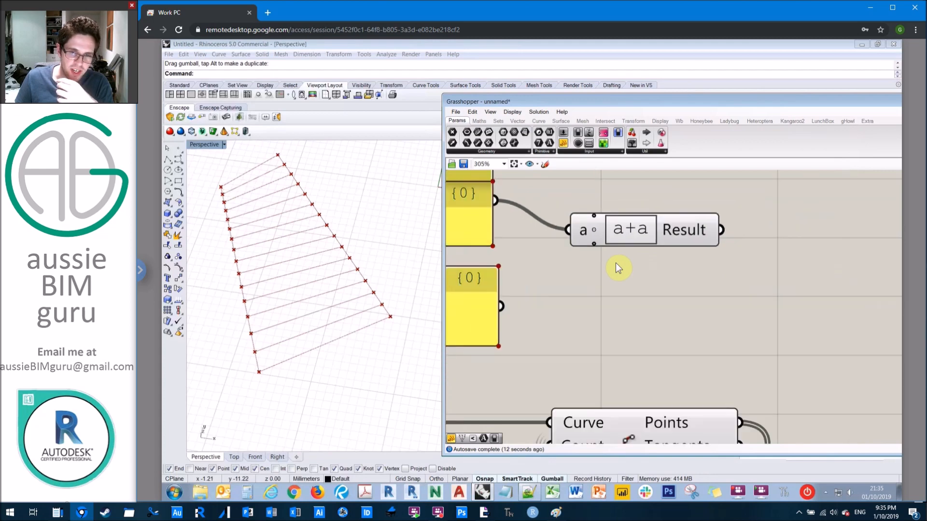
left_click(597, 247)
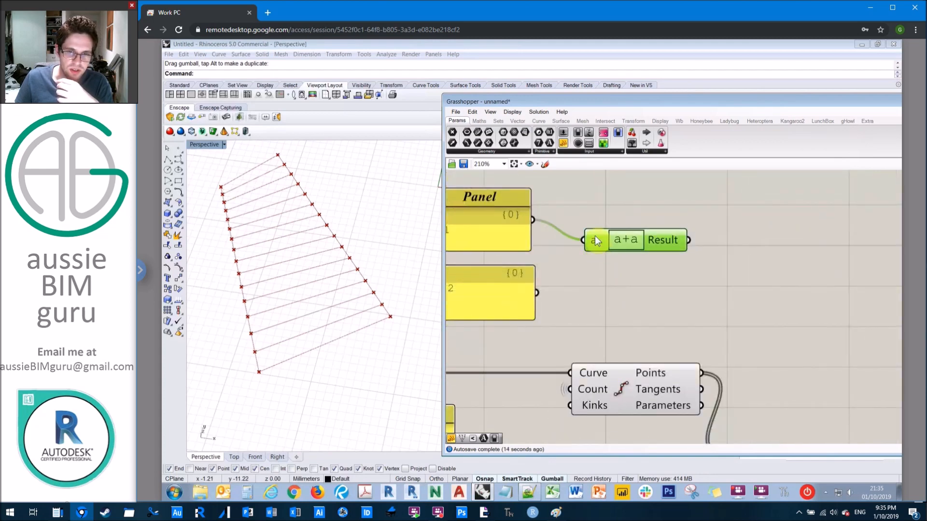
left_click(607, 210)
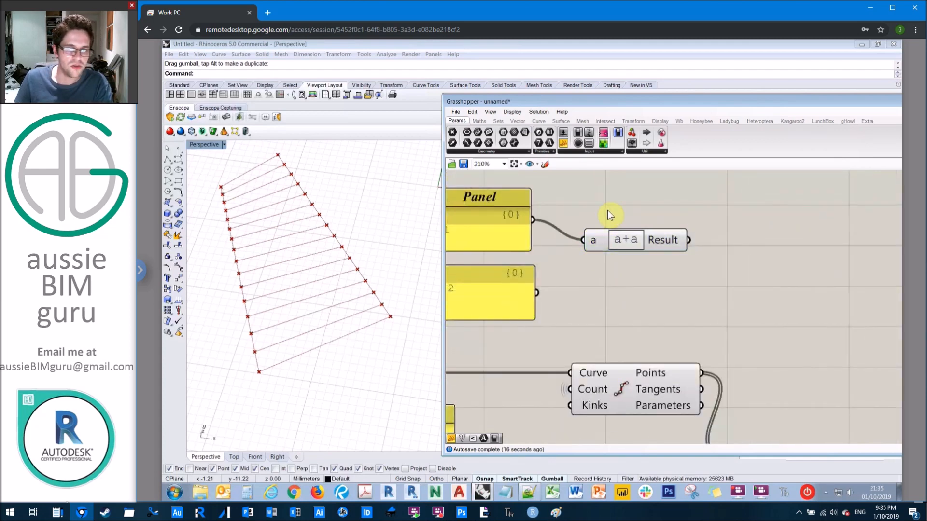
scroll(606, 236, "up", 3)
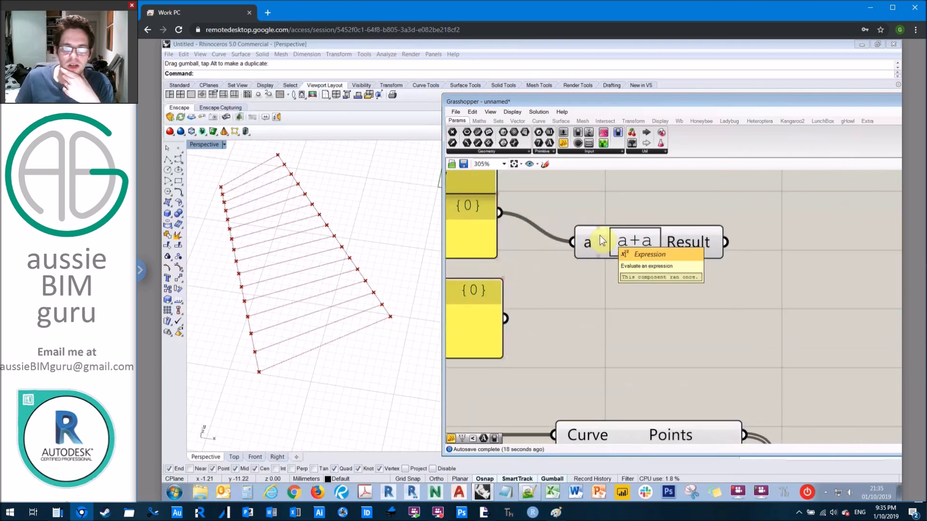
scroll(611, 232, "up", 1)
right_click_drag(614, 314, 612, 188)
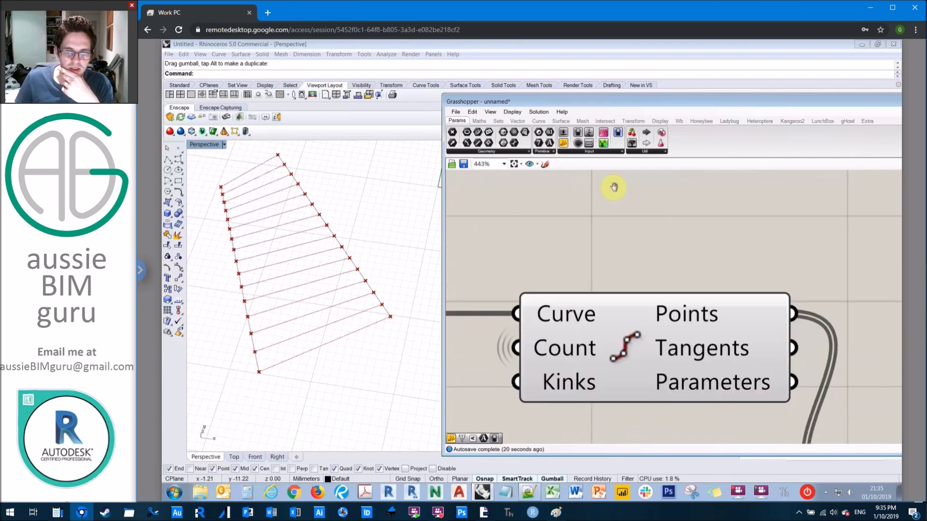
right_click_drag(618, 321, 621, 437)
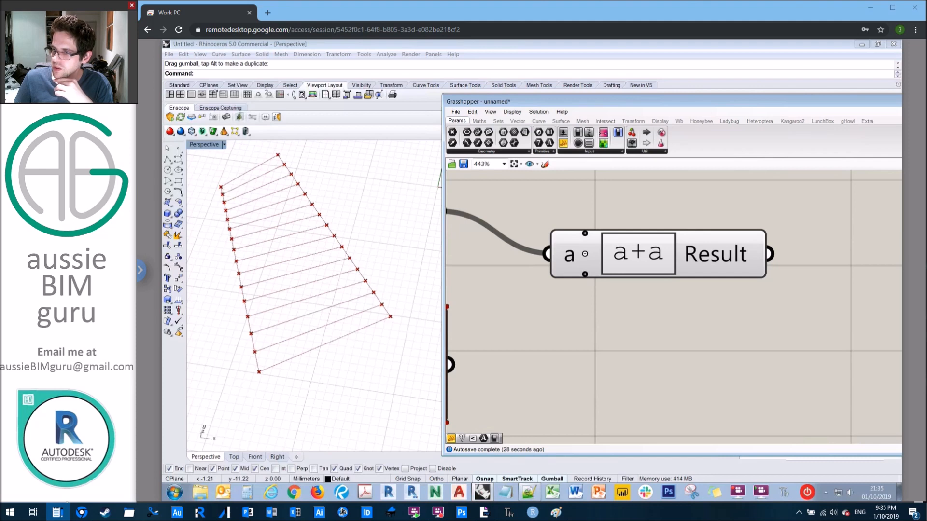
Disable the upper Divide Curve component that feeds List (A).
scroll(765, 289, "down", 5)
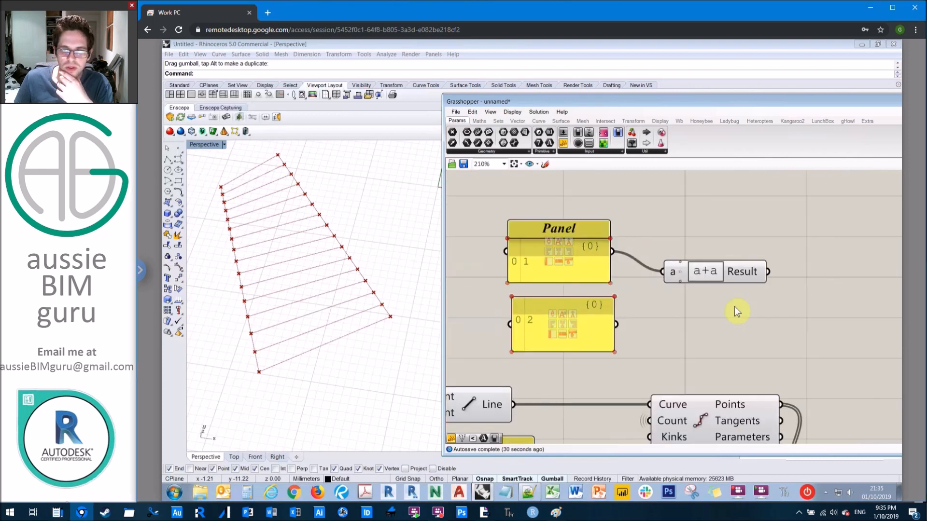
right_click_drag(705, 257, 716, 244)
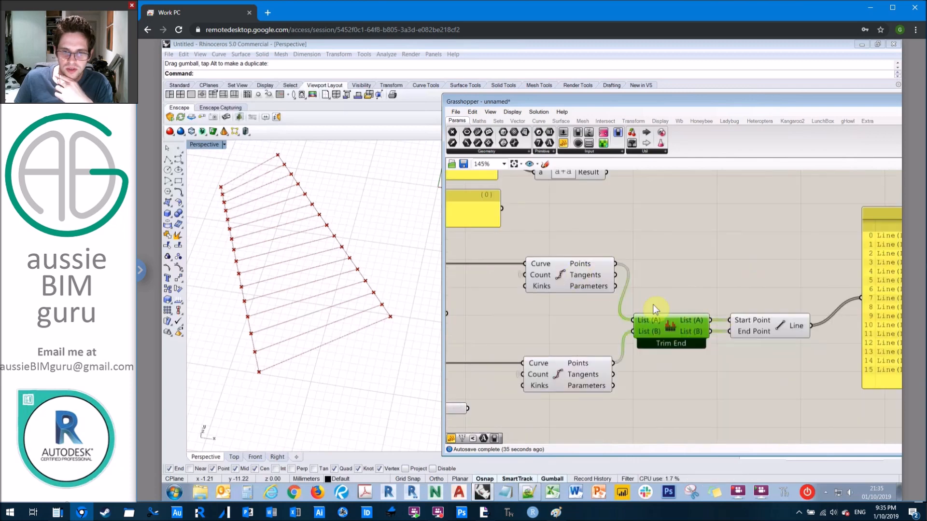
left_click(558, 274)
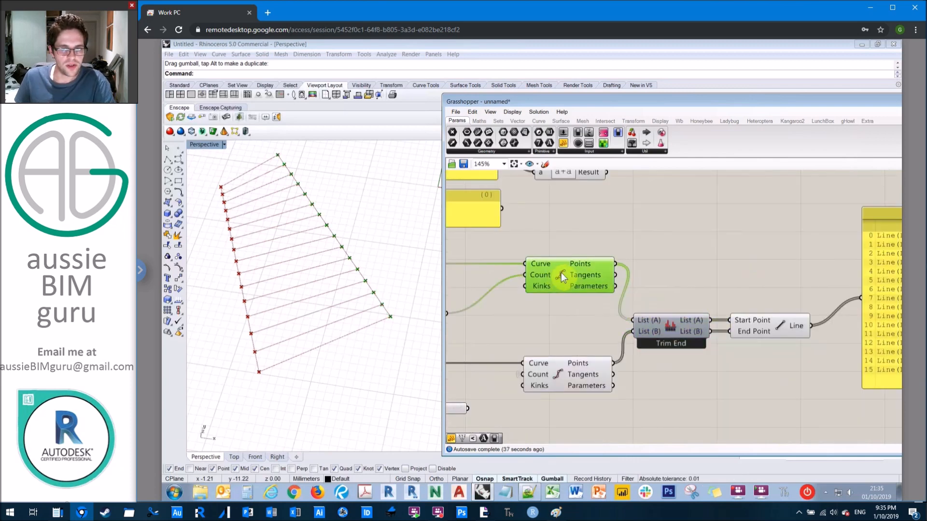
right_click(565, 275)
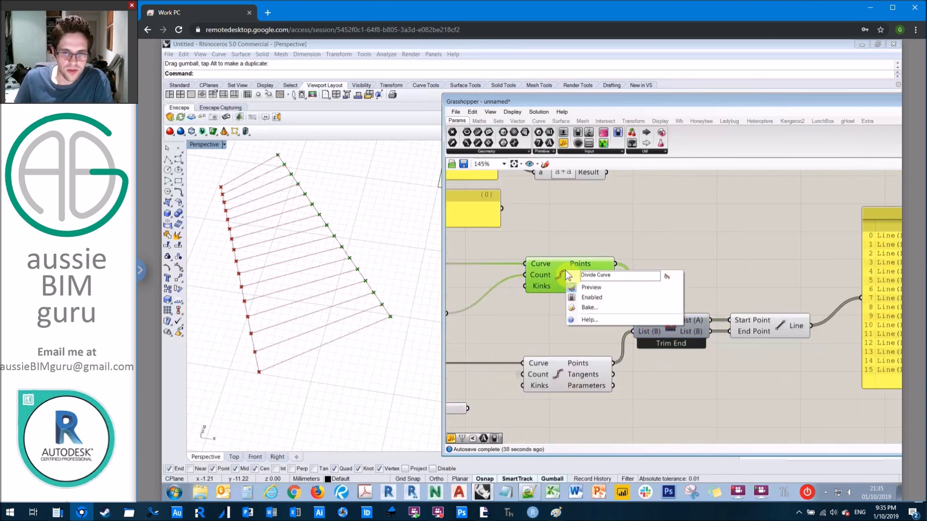
left_click(602, 297)
left_click(638, 288)
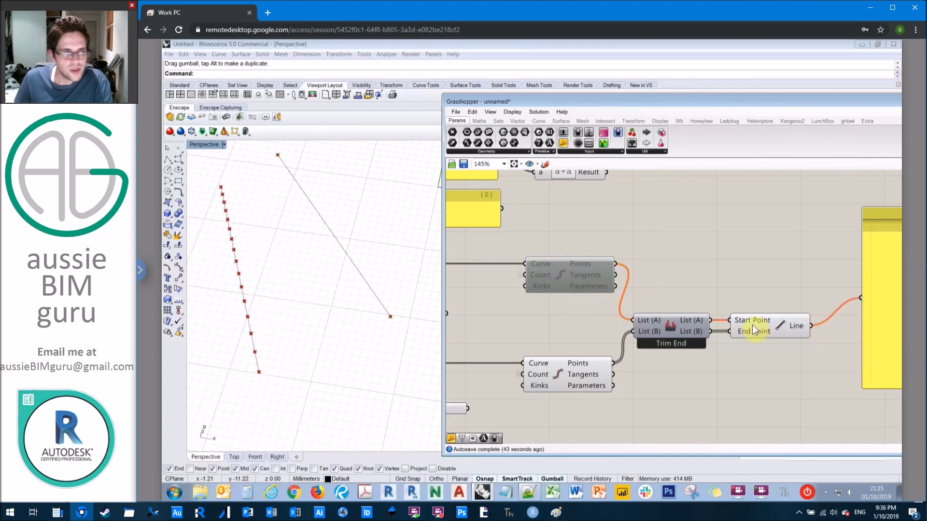
Re-enable the disabled Divide Curve component.
scroll(624, 270, "up", 3)
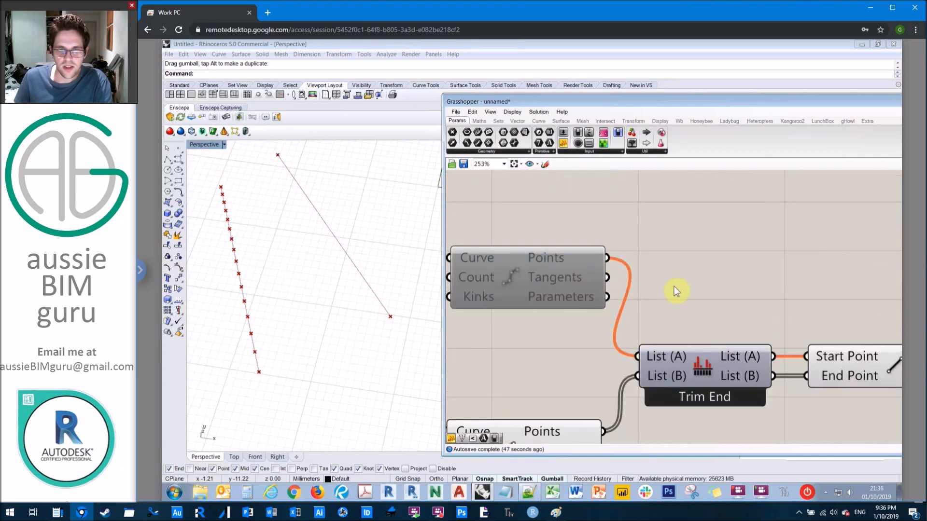
right_click(543, 262)
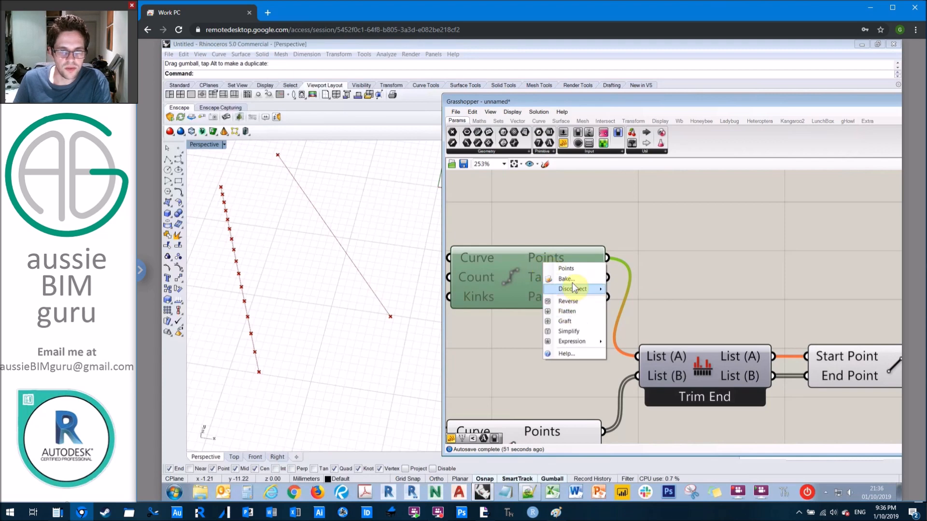
right_click(521, 265)
right_click(518, 267)
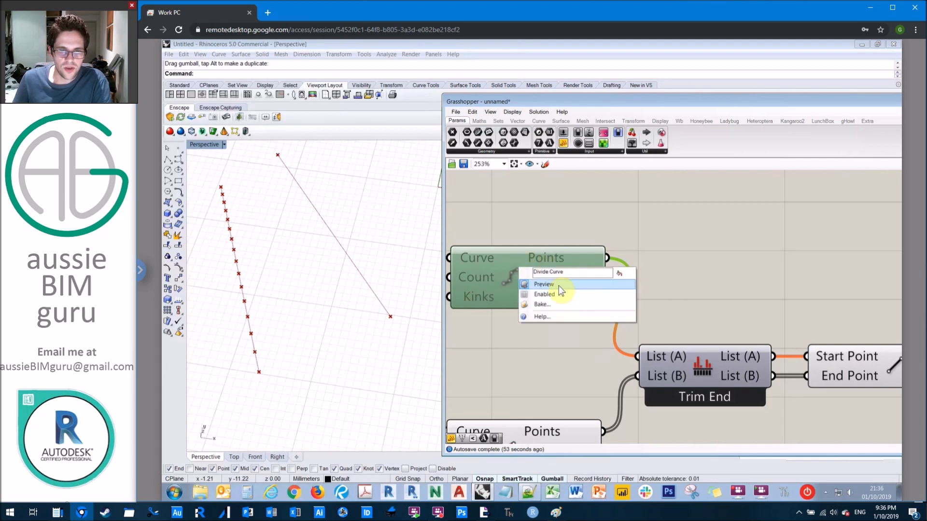
left_click(545, 294)
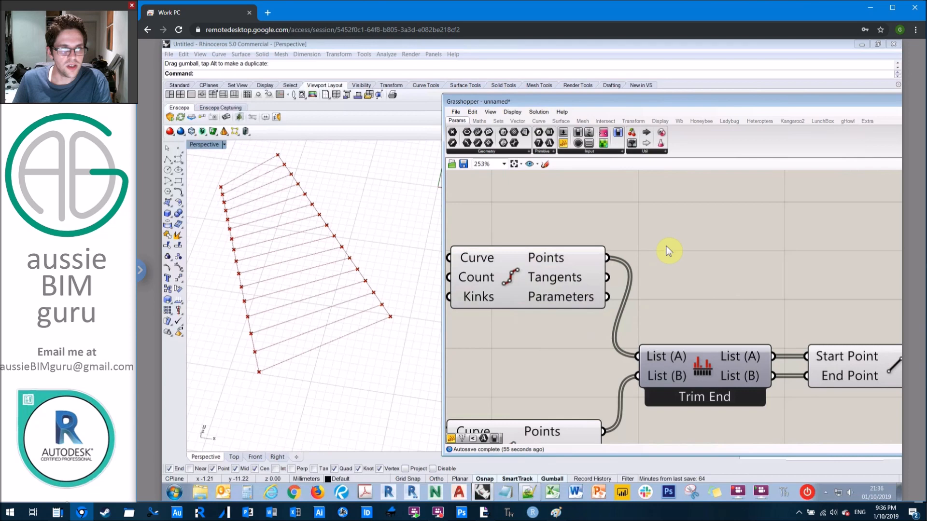
Turn the upper Divide Curve component's preview off and back on.
left_click(514, 272)
right_click(513, 271)
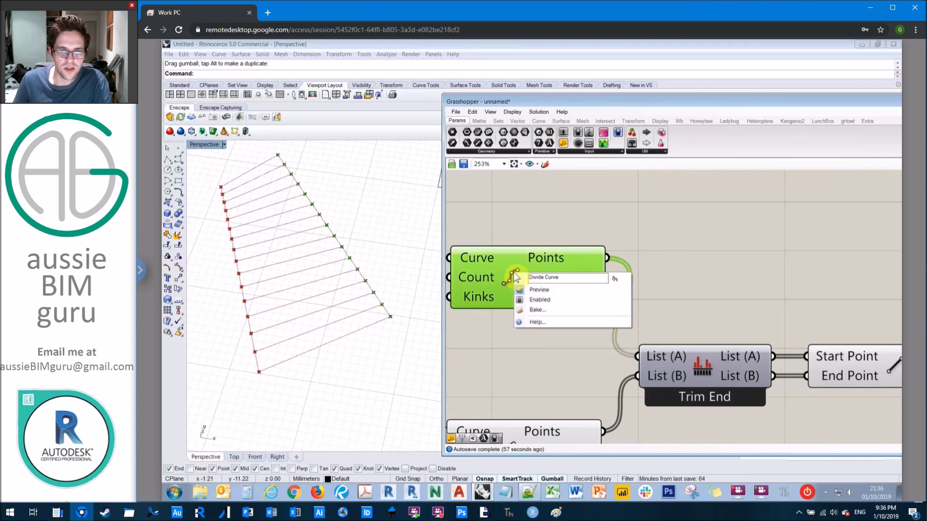
left_click(546, 288)
right_click(509, 264)
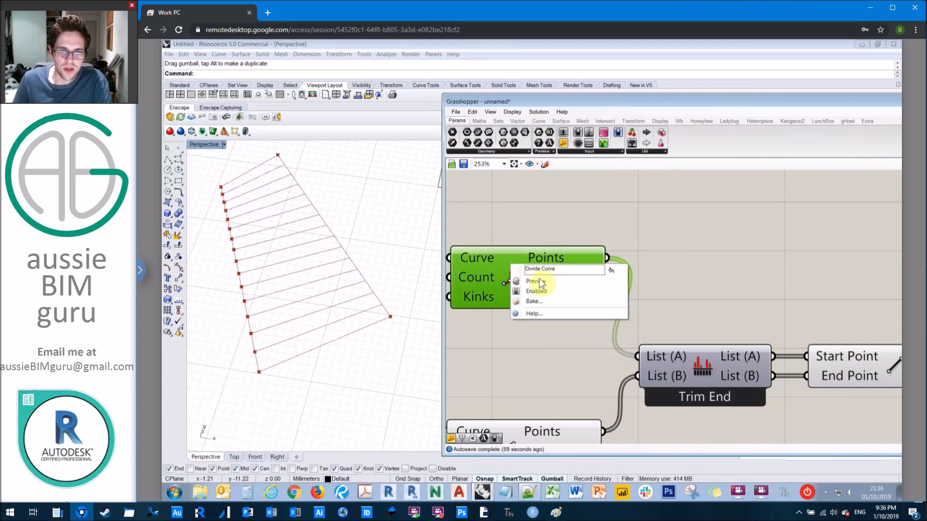
left_click(536, 279)
left_click(645, 230)
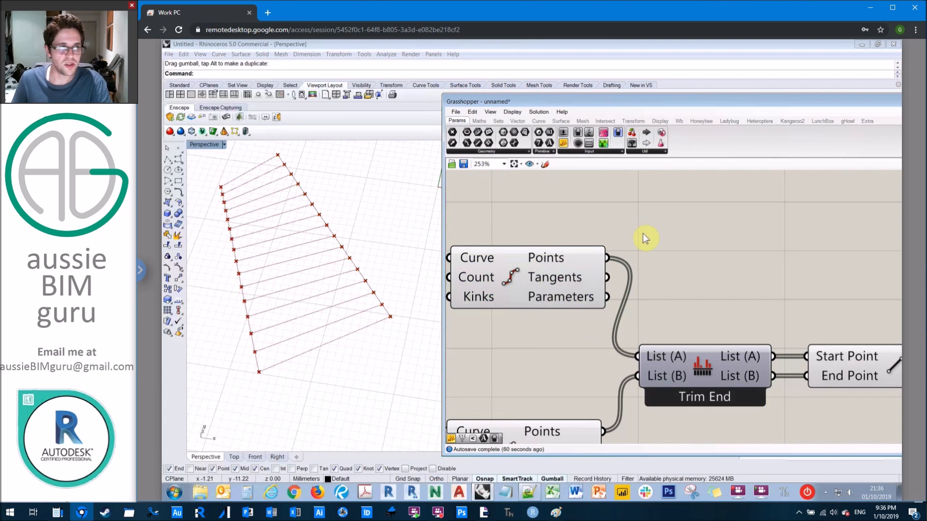
Add a Custom Preview component near the final Line component and wire the Line output into its Geometry input.
right_click_drag(645, 247, 644, 245)
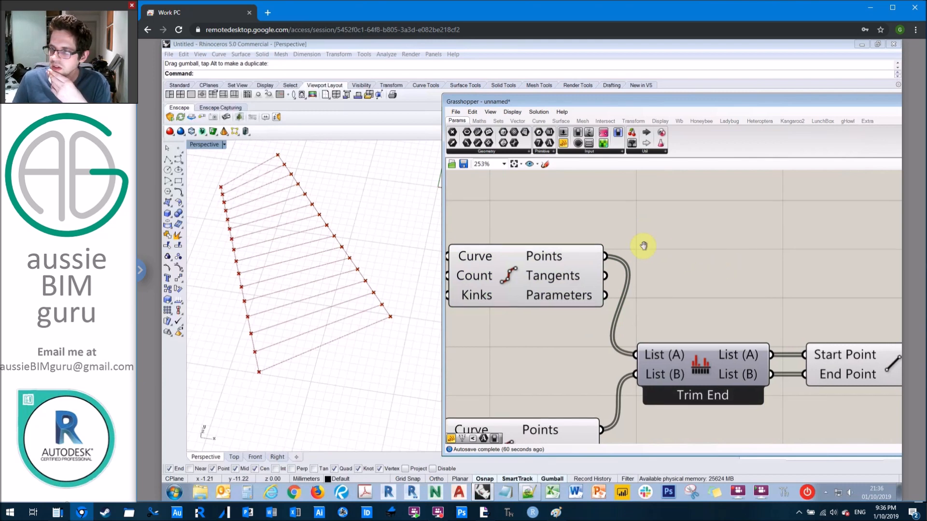
right_click_drag(705, 240, 534, 238)
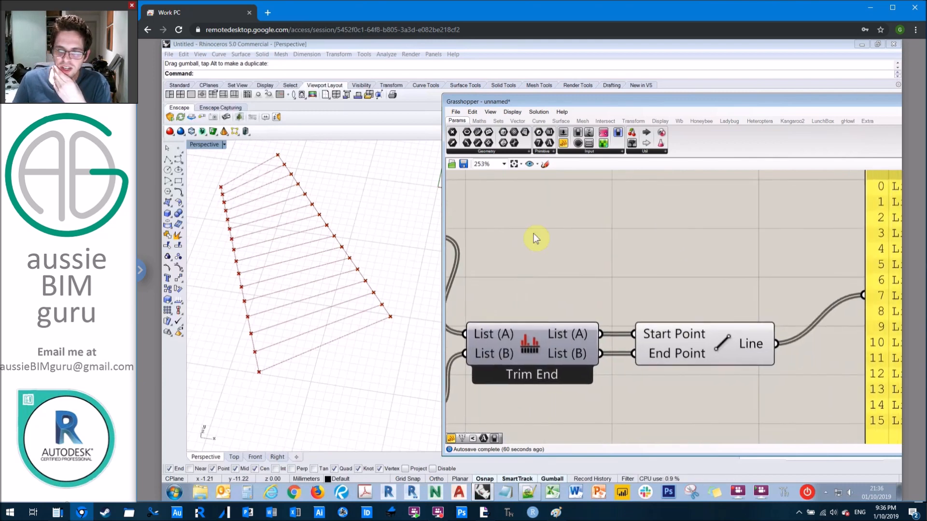
scroll(617, 230, "down", 2)
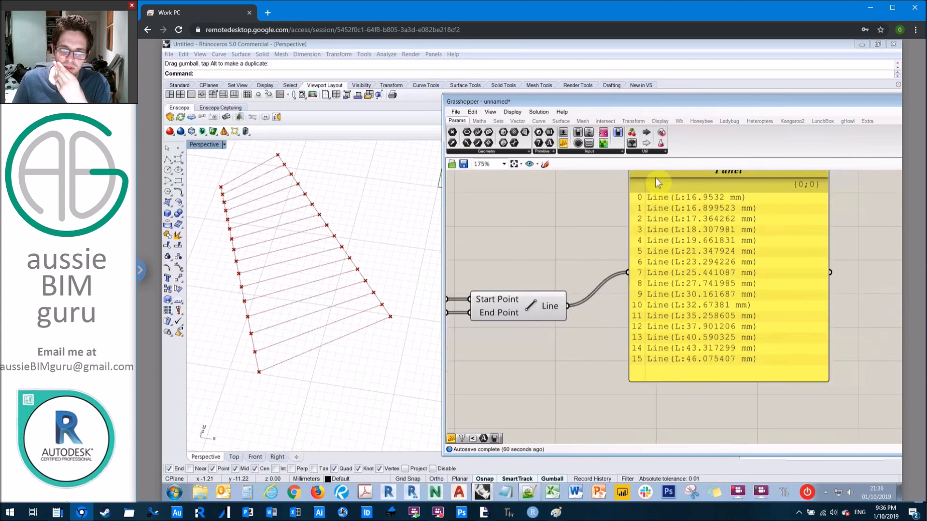
scroll(601, 259, "up", 2)
double_click(602, 259)
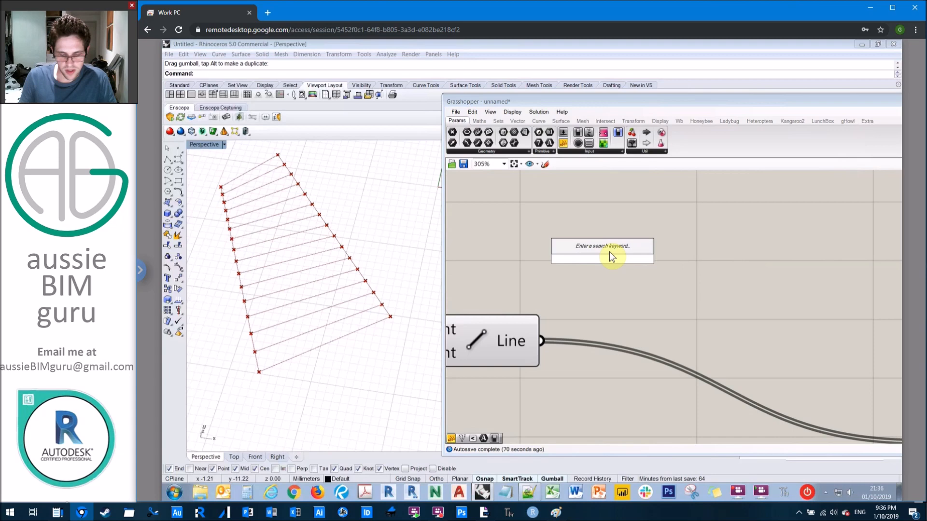
type("custom p")
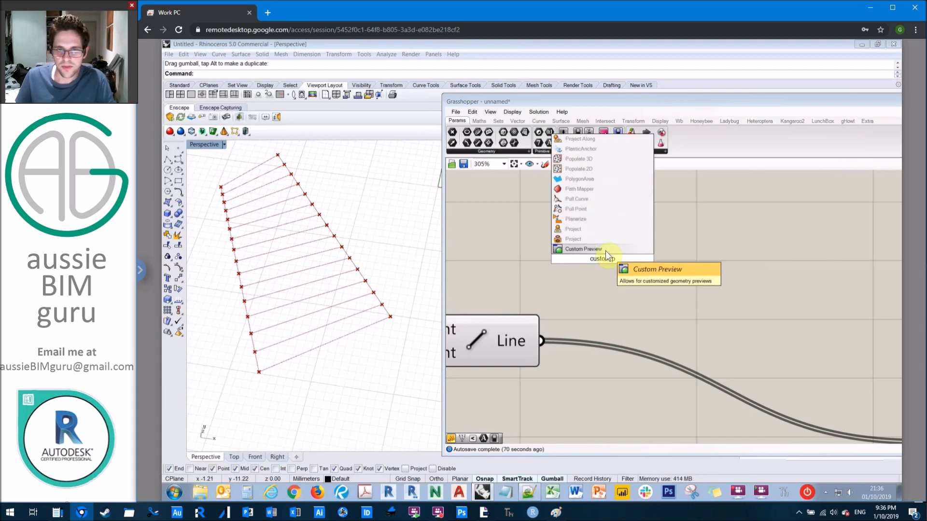
left_click(605, 250)
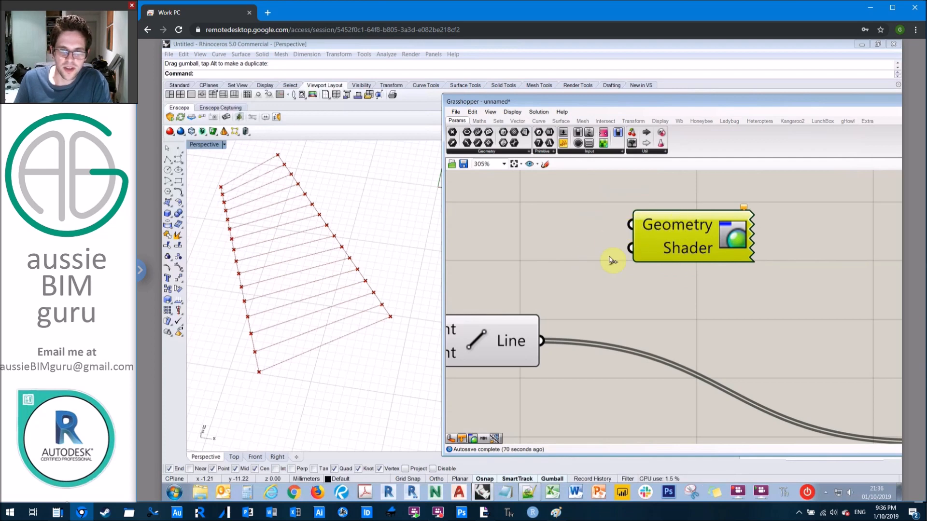
left_click_drag(630, 224, 541, 340)
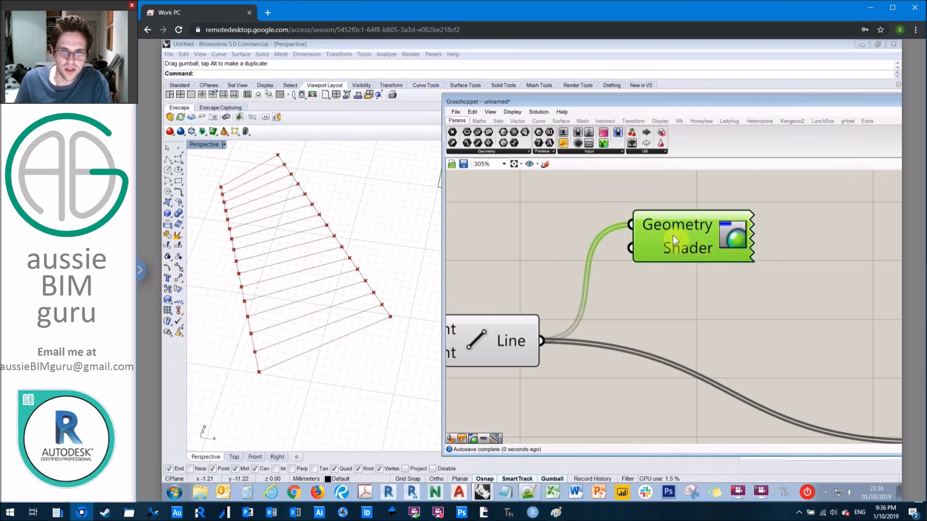
Move the Custom Preview component slightly aside and turn off the final Line component's own preview.
left_click_drag(670, 244, 694, 242)
right_click(478, 332)
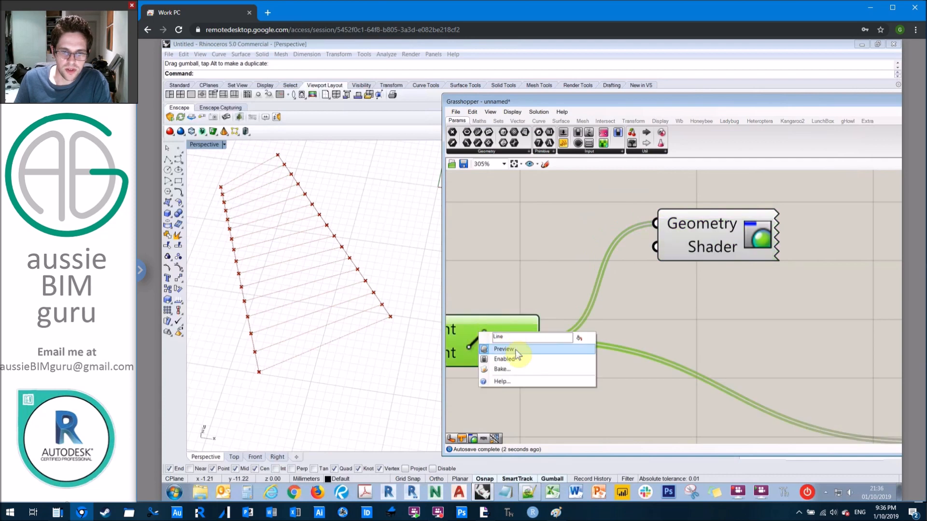
left_click(513, 349)
Add a Colour Swatch beside the Custom Preview, wire it into the Shader input and place it above the Line component.
left_click(549, 243)
double_click(549, 243)
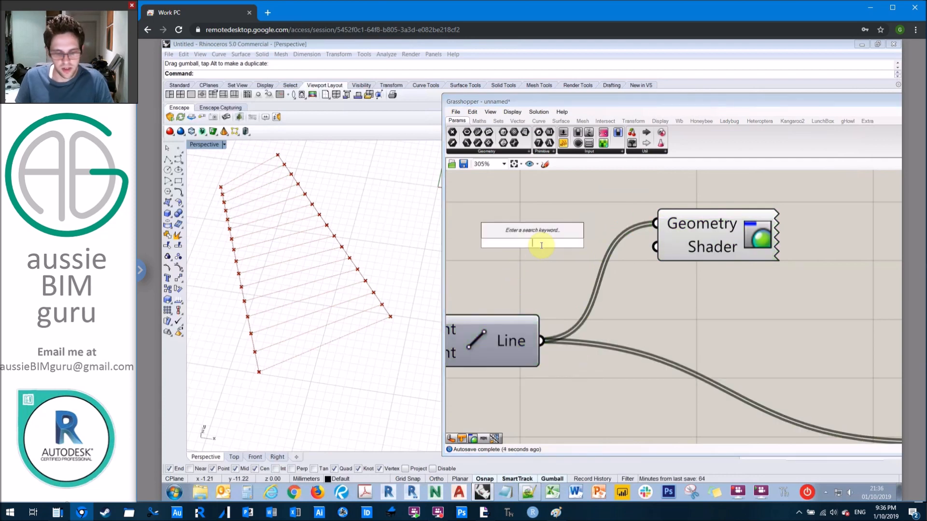
type("swatch")
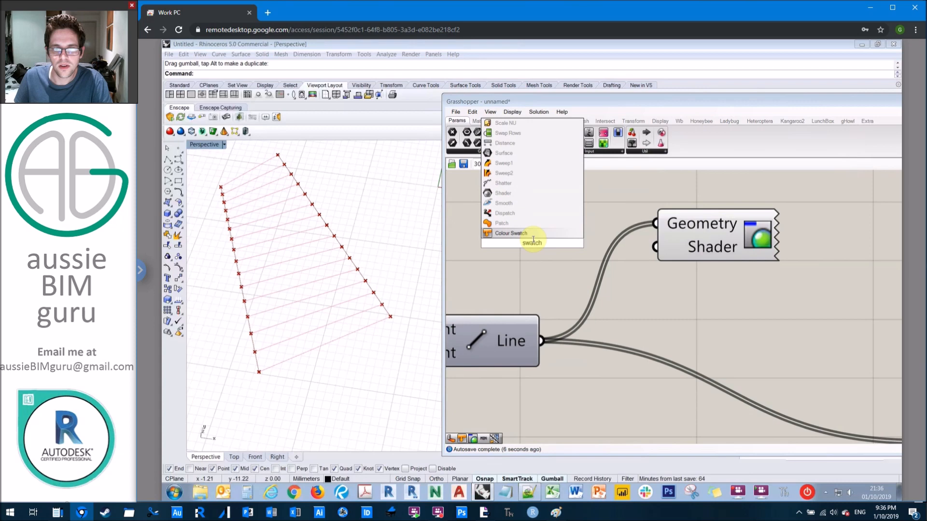
left_click(511, 233)
left_click(560, 243)
left_click_drag(602, 240, 656, 250)
right_click_drag(658, 255, 797, 275)
left_click_drag(645, 242, 614, 251)
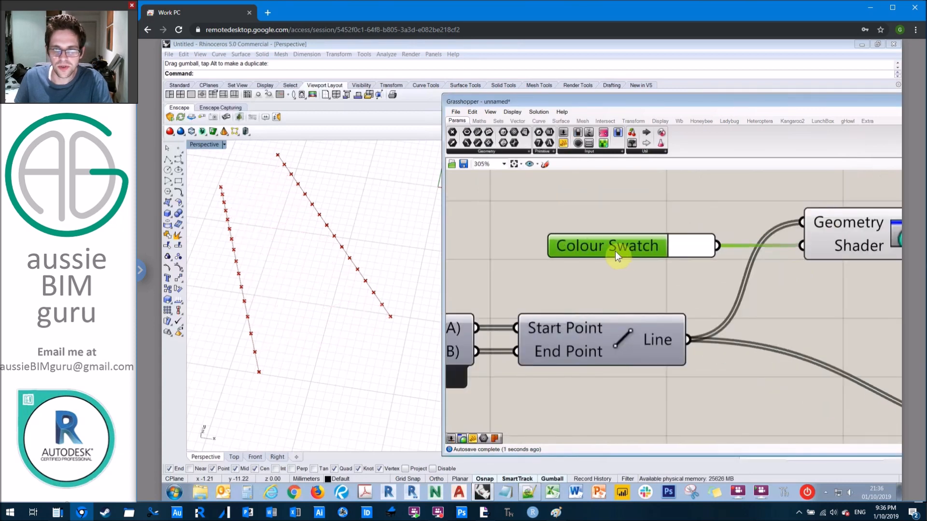
Set the Colour Swatch to pure blue with R 0, G 0, B 255 and accept the colour.
left_click(684, 245)
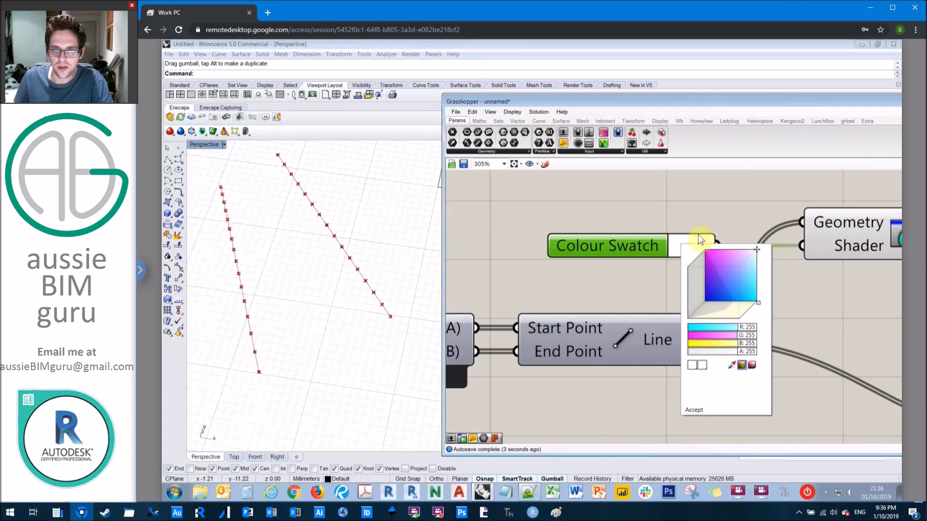
left_click_drag(725, 279, 703, 303)
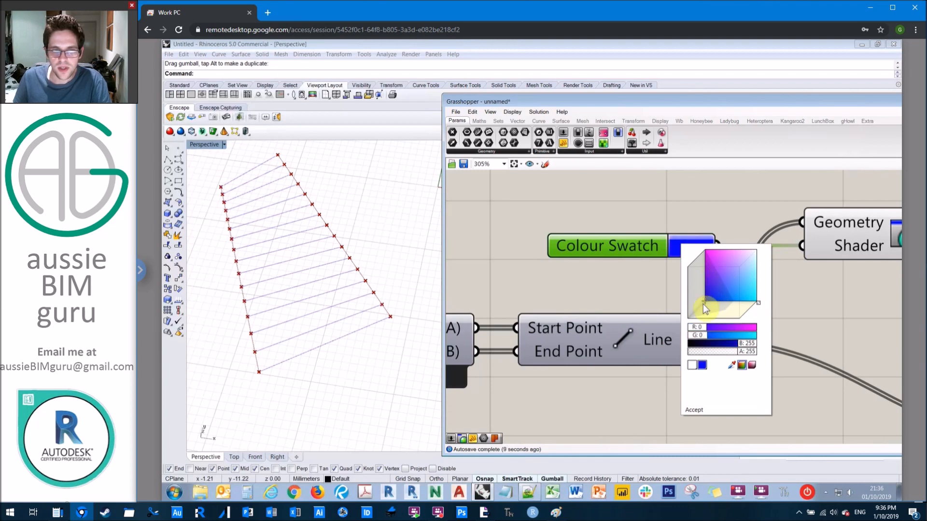
left_click(694, 410)
left_click(651, 201)
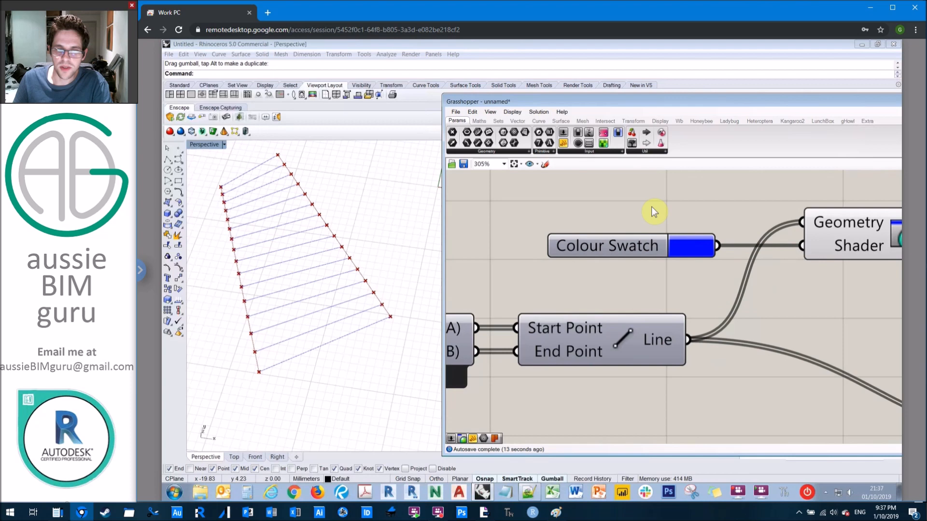
scroll(651, 205, "down", 3)
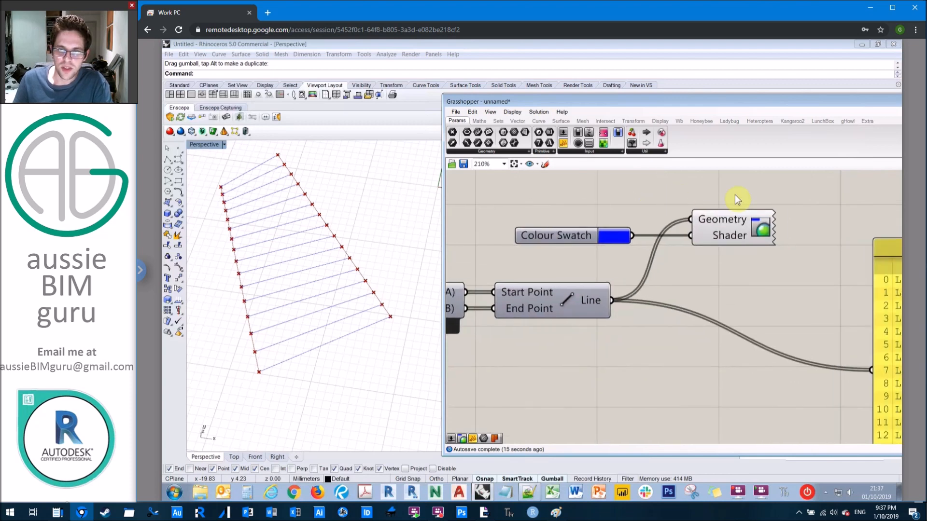
scroll(790, 228, "up", 8)
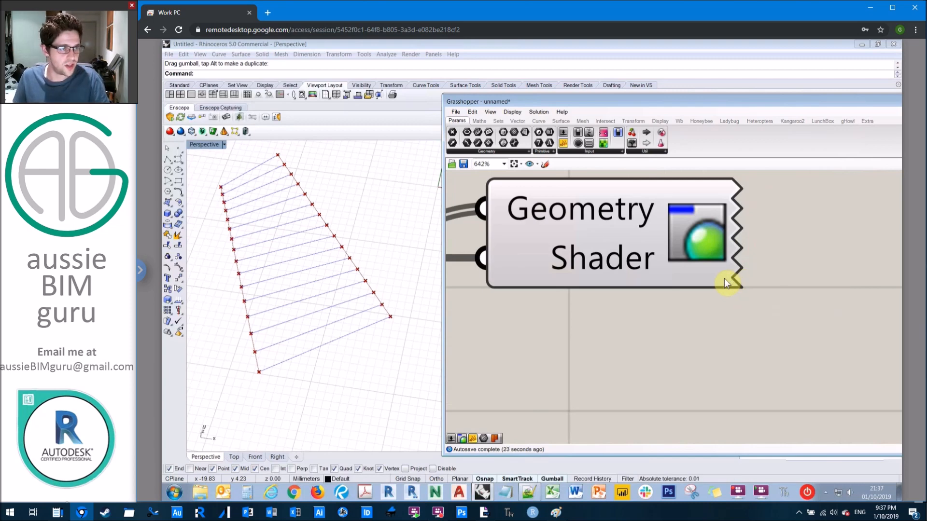
scroll(723, 276, "down", 3)
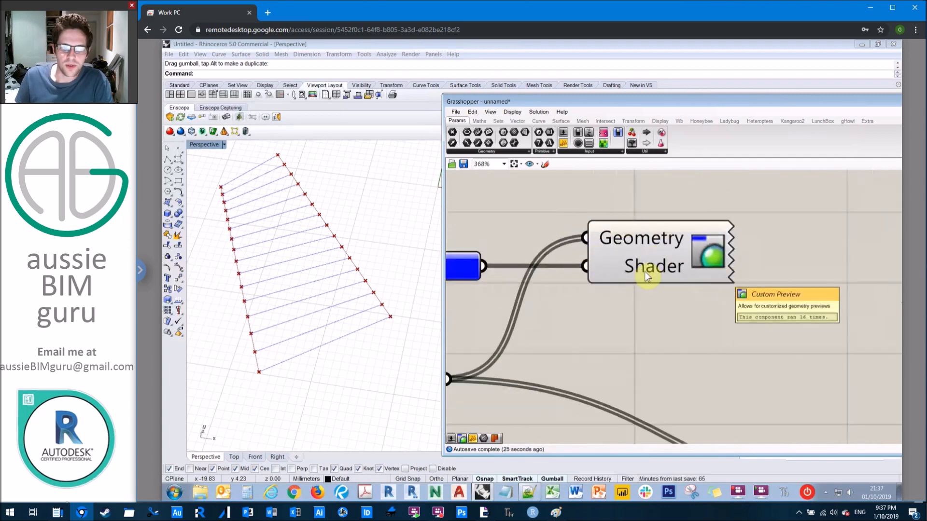
scroll(768, 227, "down", 1)
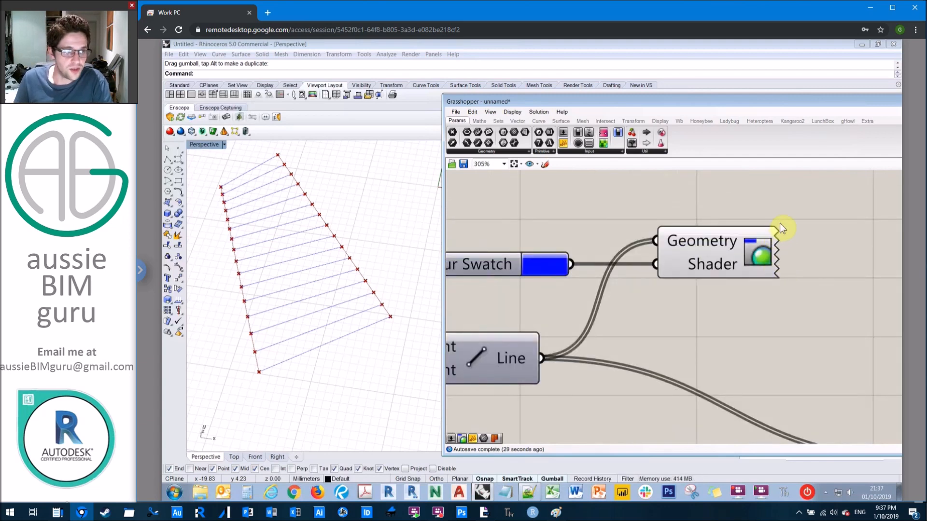
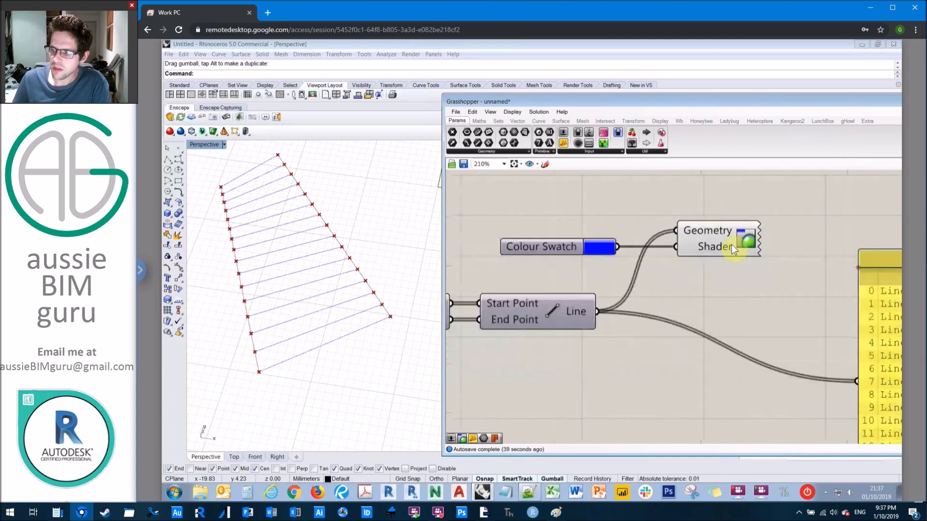
scroll(731, 244, "down", 1)
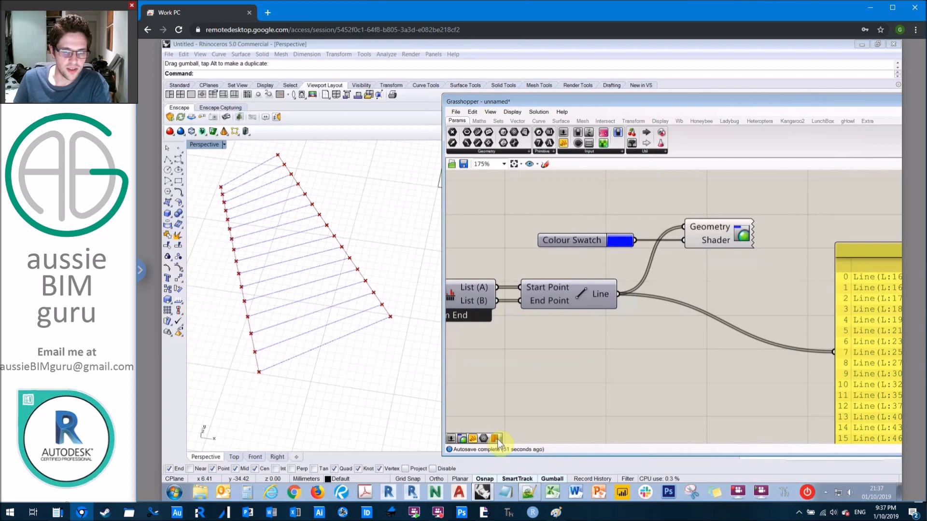
Place a second Custom Preview with a Colour Swatch wired to its Shader input below the Line component, reusing recently used components.
left_click_drag(461, 439, 554, 378)
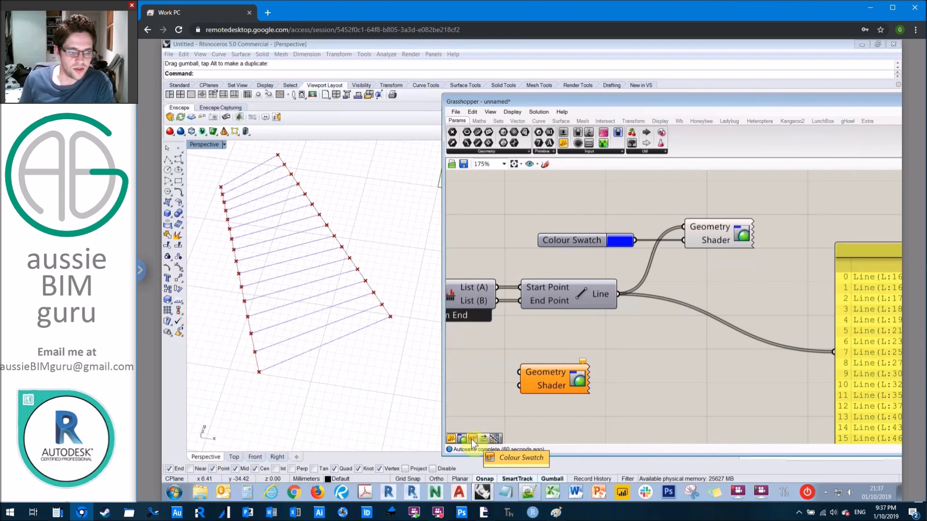
left_click_drag(472, 440, 546, 375)
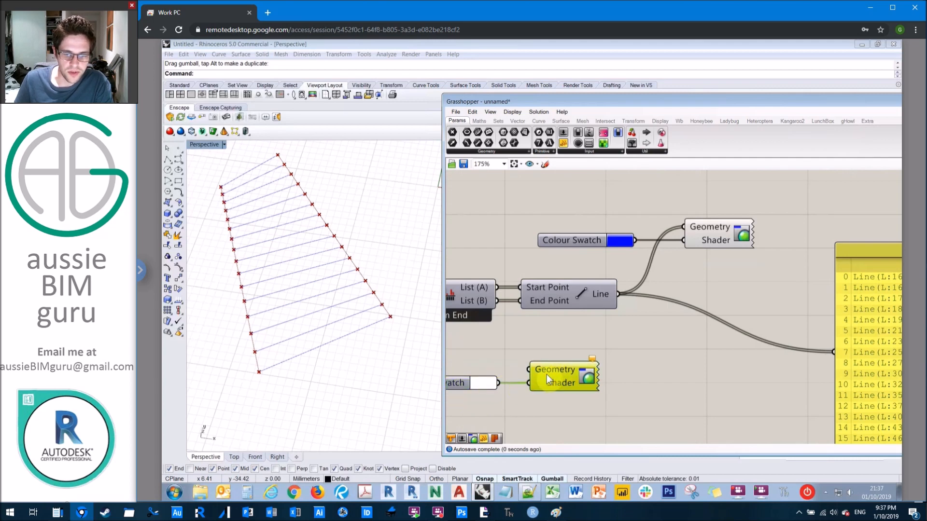
left_click_drag(599, 396, 472, 362)
left_click_drag(543, 384, 616, 381)
left_click(493, 340)
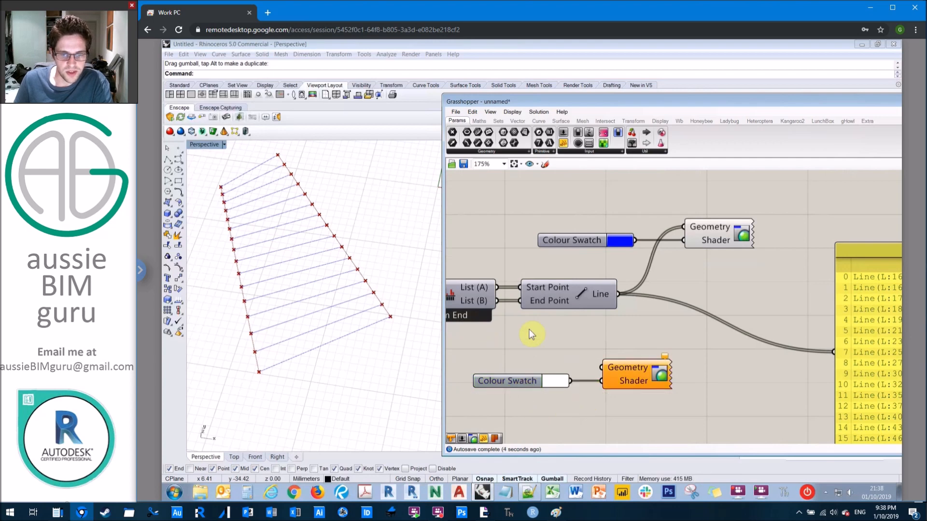
Delete the second Custom Preview and its Colour Swatch below the Line component.
left_click_drag(647, 401, 534, 352)
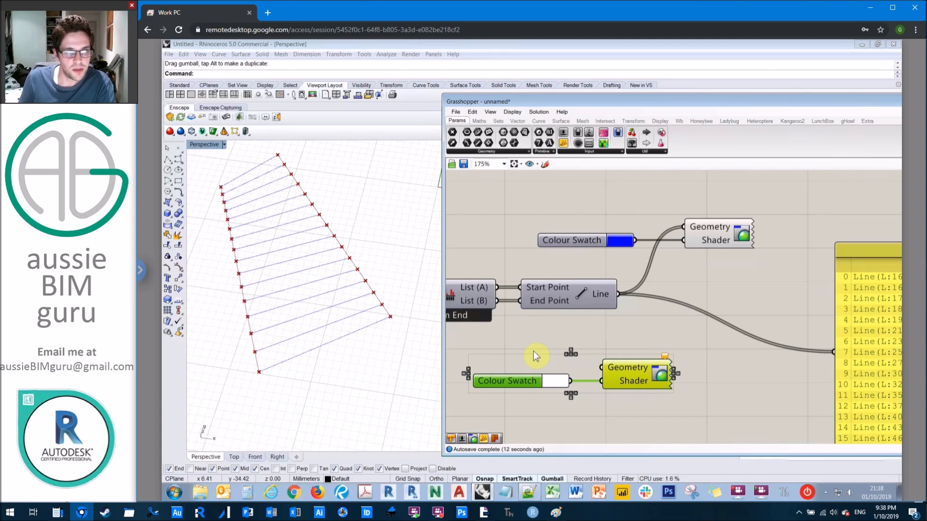
key("Delete")
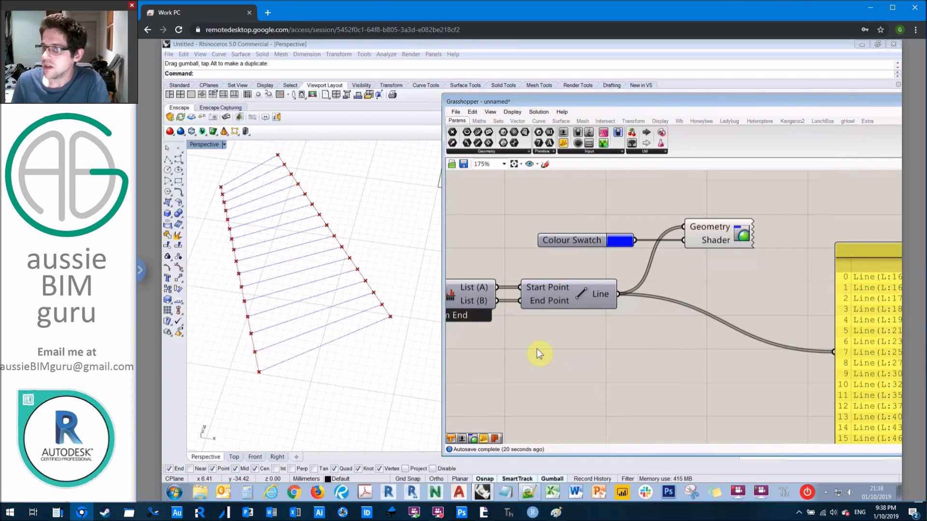
Read the help page of the final Line component and close it.
right_click(577, 289)
left_click(609, 337)
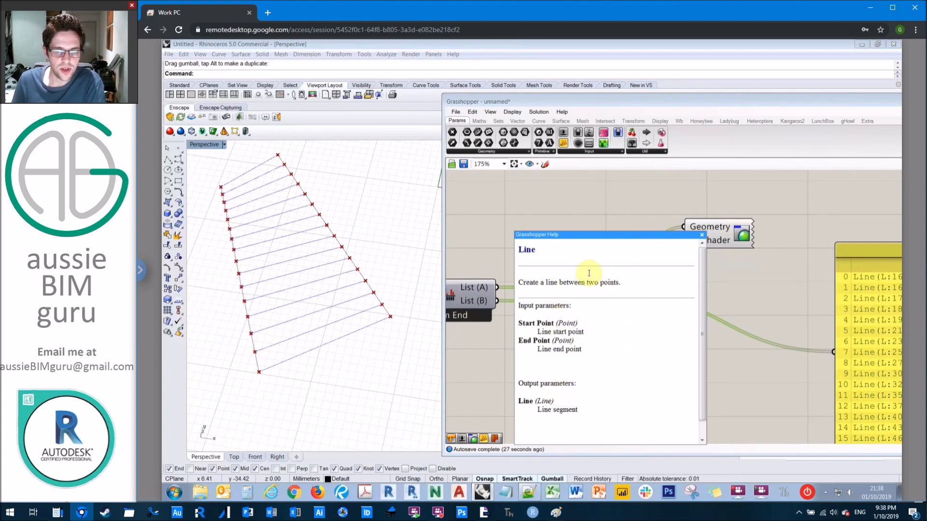
left_click(703, 236)
Read the help page for the Custom Preview's Geometry parameter, close it and clear the selection.
right_click(710, 231)
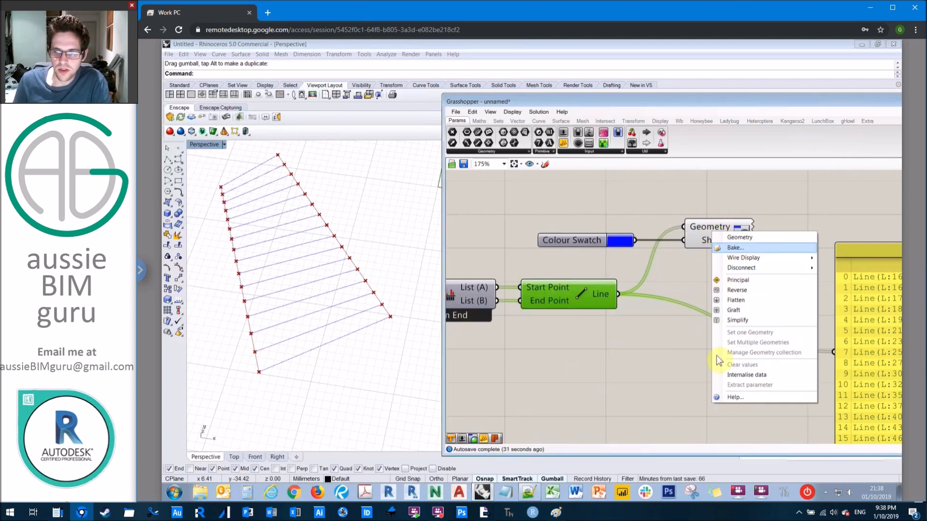
left_click(742, 397)
left_click_drag(745, 271, 692, 206)
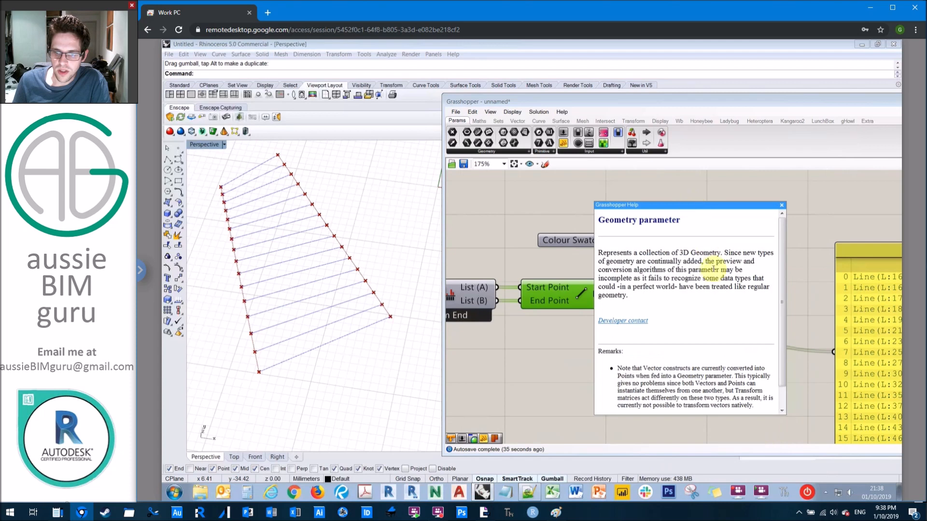
scroll(712, 269, "down", 1)
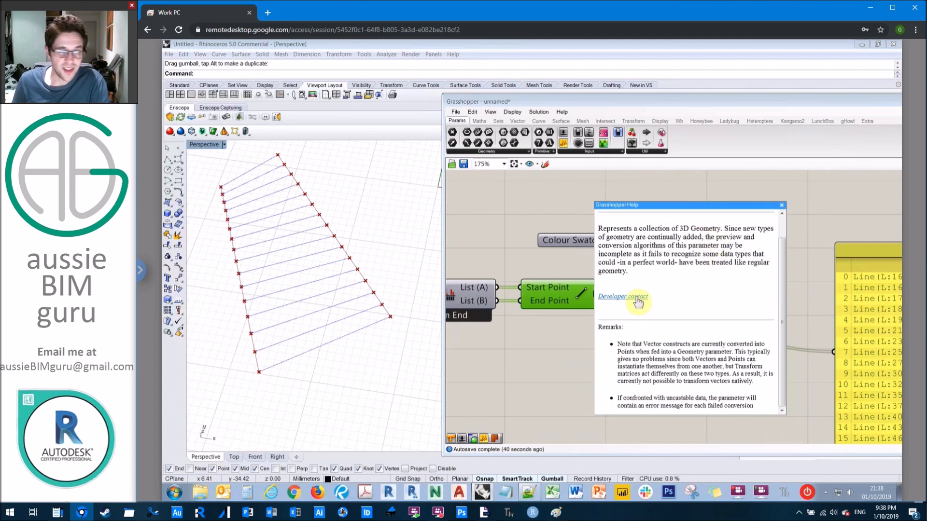
left_click(782, 205)
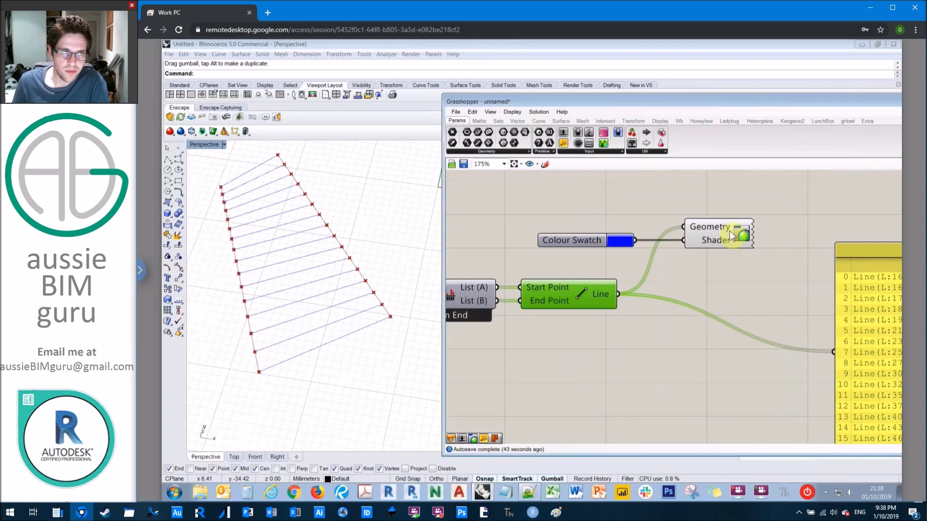
left_click(692, 198)
Turn the lower Divide Curve component's preview off and back on using the radial menu.
scroll(699, 207, "down", 5)
scroll(675, 322, "down", 2)
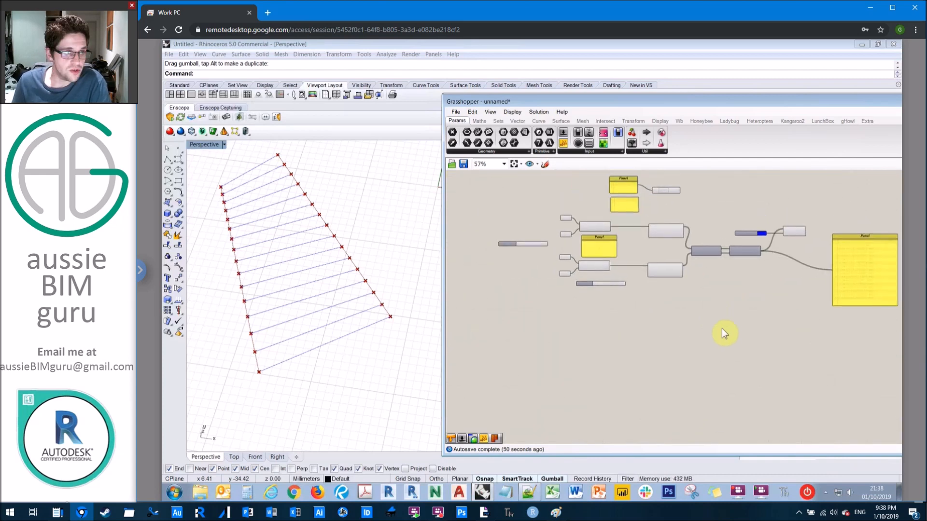
right_click_drag(665, 302, 576, 264)
middle_click(623, 339)
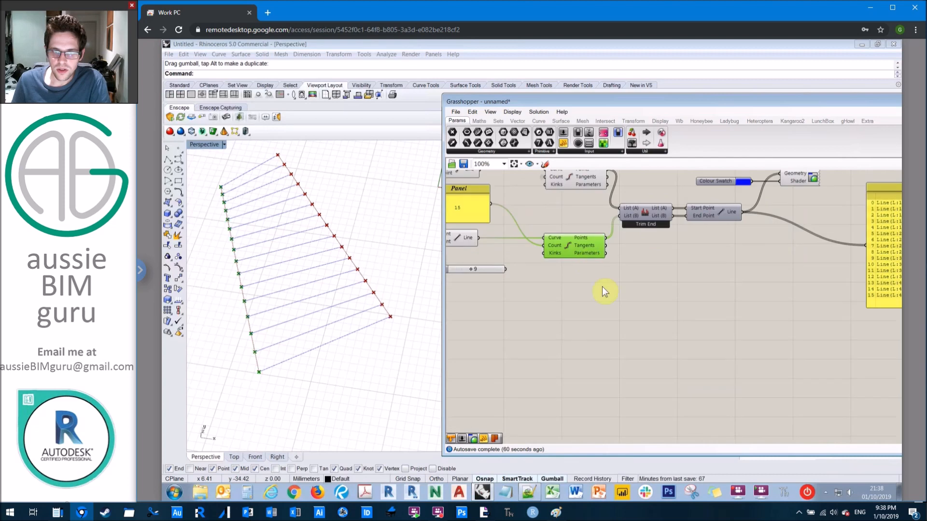
middle_click(602, 286)
left_click(618, 276)
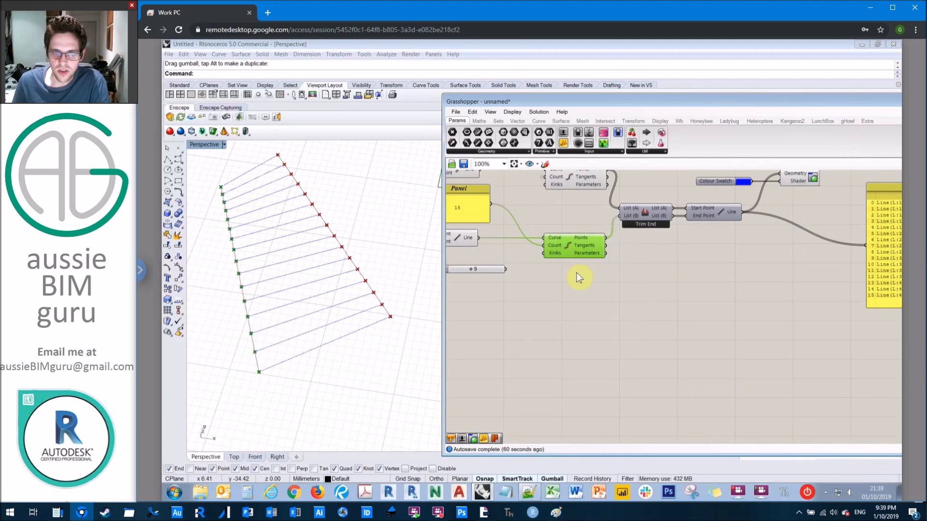
middle_click(572, 246)
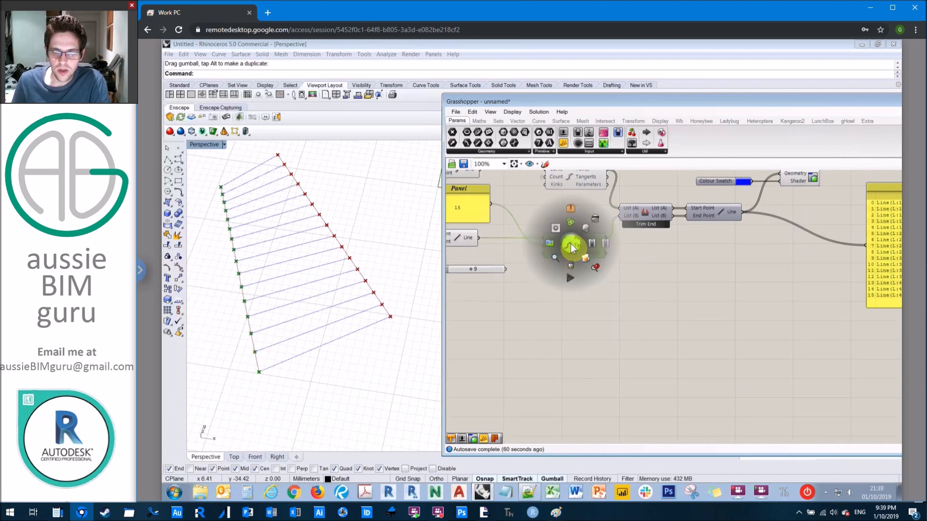
left_click(596, 221)
left_click(569, 241)
middle_click(569, 242)
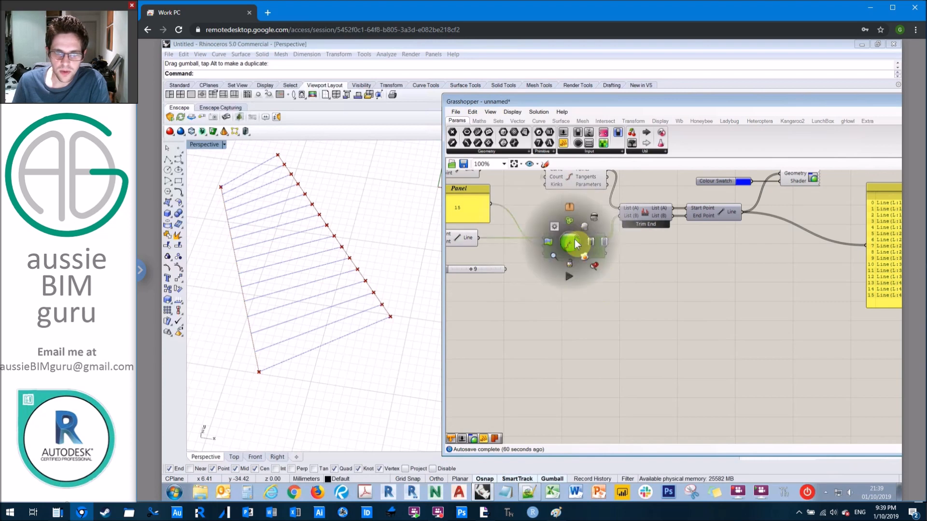
left_click(583, 222)
Disable the lower Divide Curve component, re-enable it with the radial menu, and clear the selection.
middle_click(574, 245)
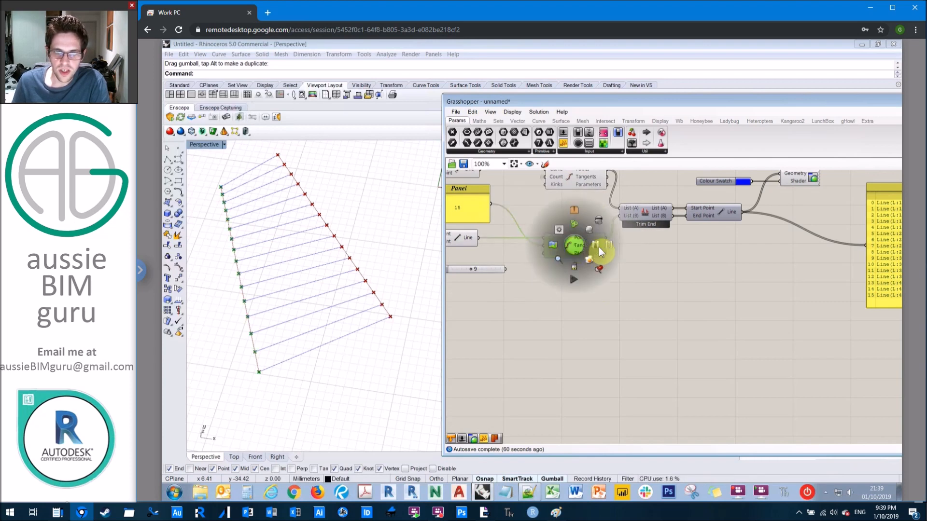
left_click(609, 247)
left_click(570, 241)
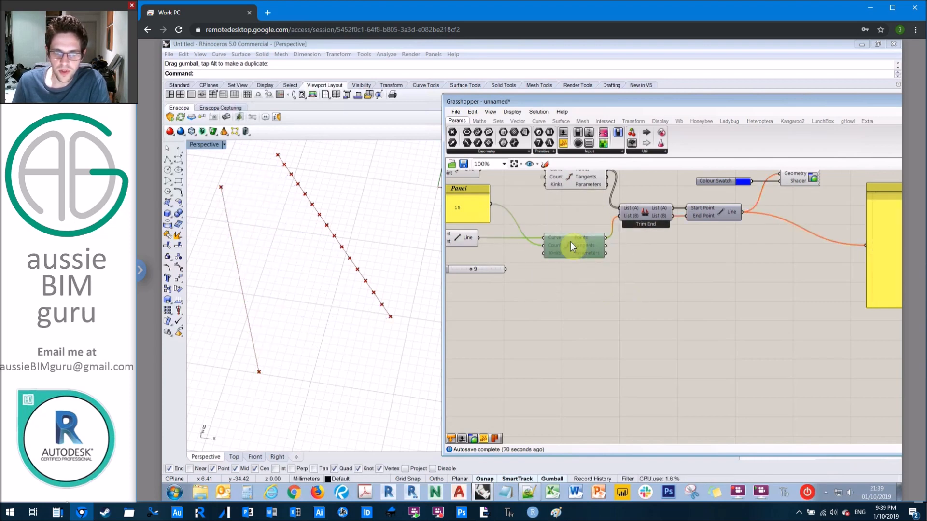
scroll(569, 241, "up", 1)
middle_click(569, 242)
left_click(591, 242)
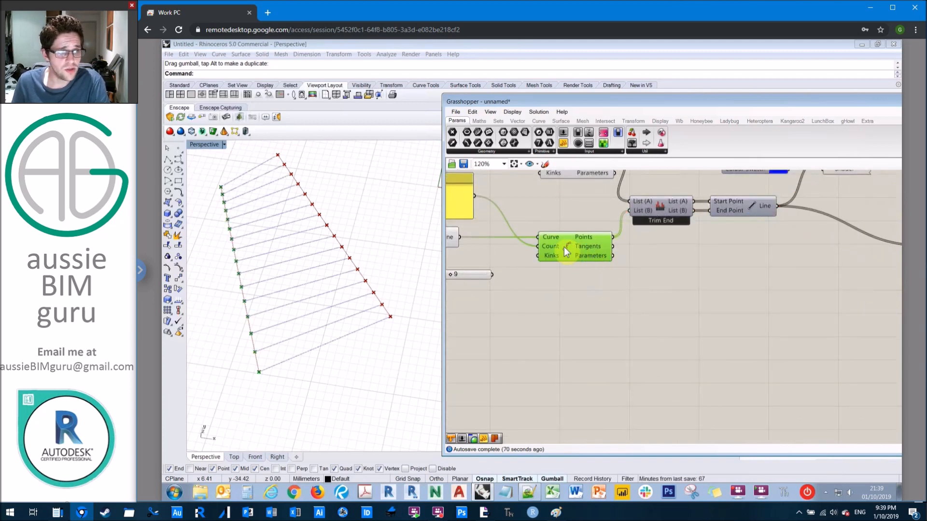
left_click(632, 293)
Open Find from the radial menu and search the document for "line".
scroll(633, 293, "down", 5)
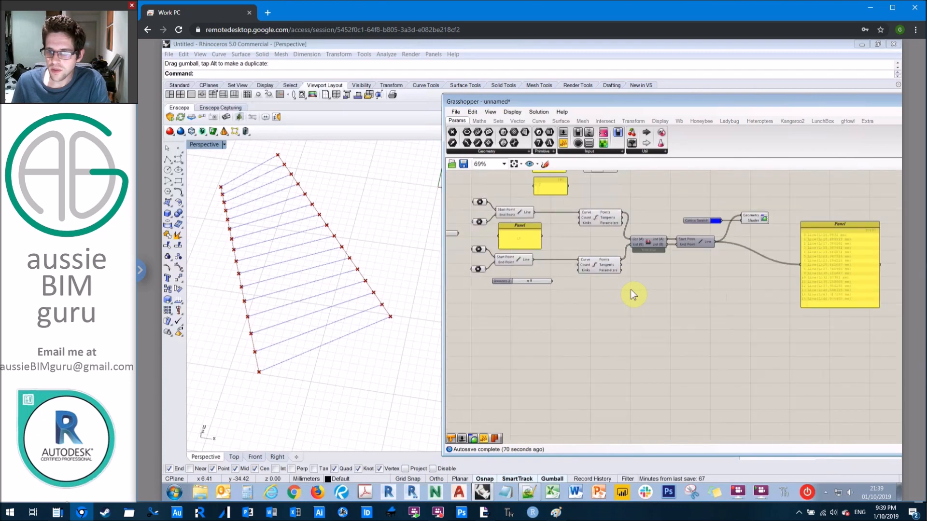
middle_click(604, 311)
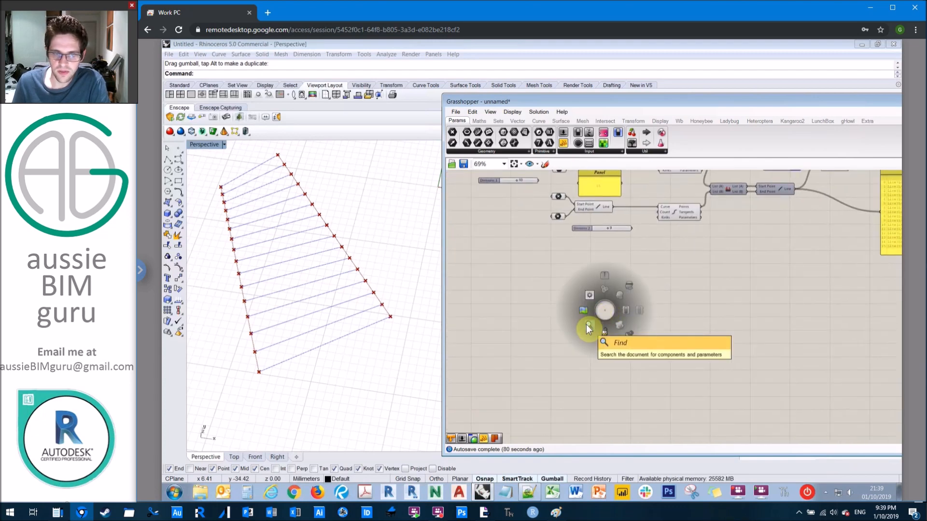
left_click(587, 324)
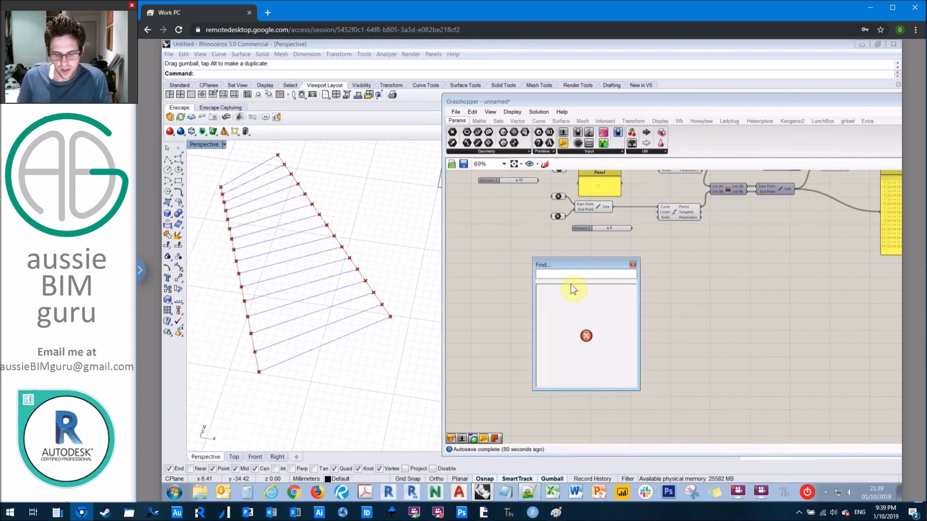
type("line")
key("BackSpace")
key("BackSpace")
key("BackSpace")
key("BackSpace")
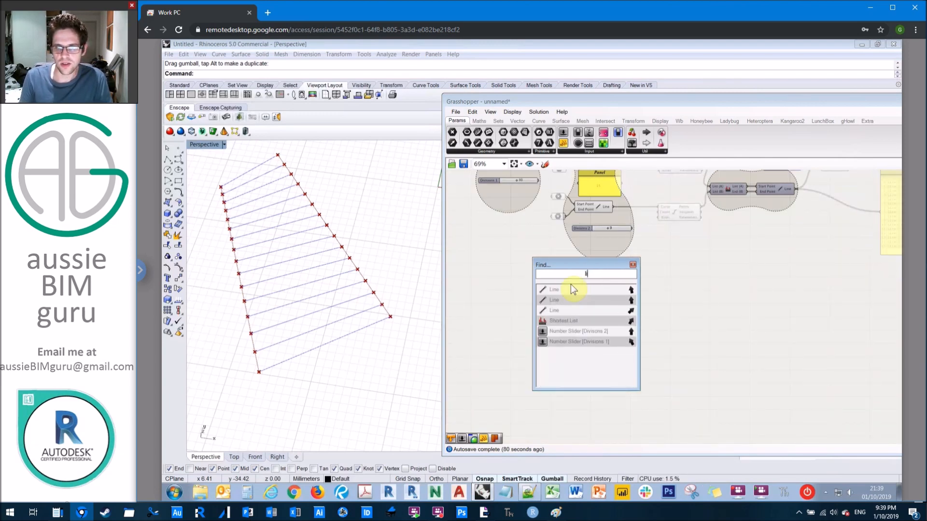
type("line")
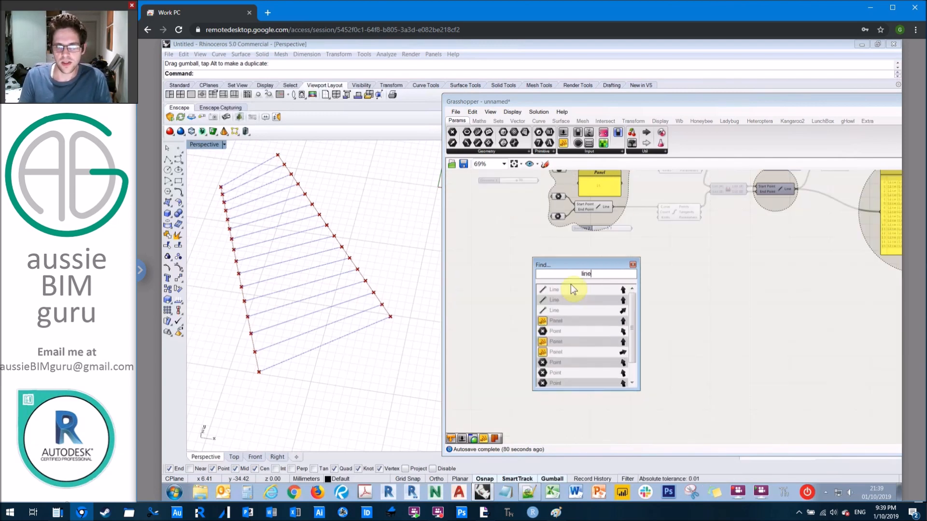
scroll(682, 246, "down", 3)
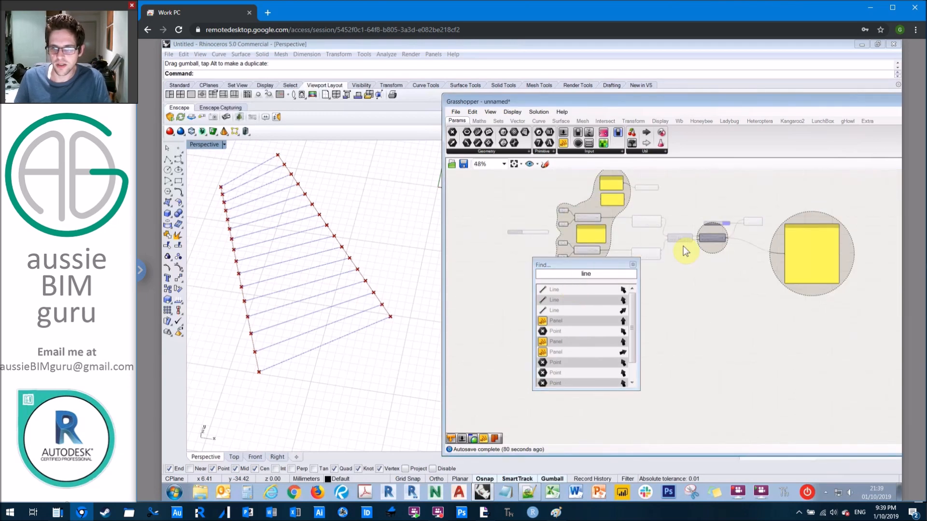
Move the Find window aside, search for "panel" and jump through each of the matching Panels on the canvas.
right_click_drag(615, 254, 635, 263)
left_click_drag(610, 265, 685, 272)
key("BackSpace")
key("BackSpace")
key("BackSpace")
key("BackSpace")
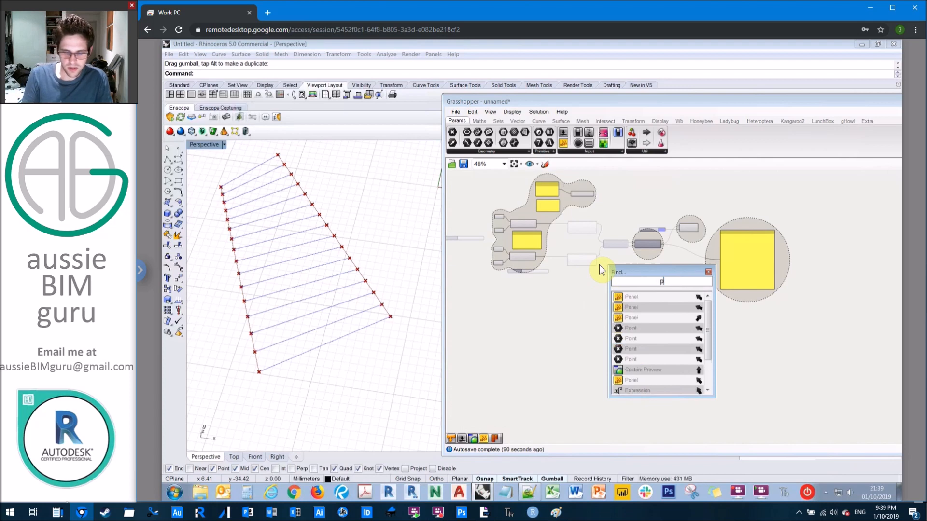
type("panel")
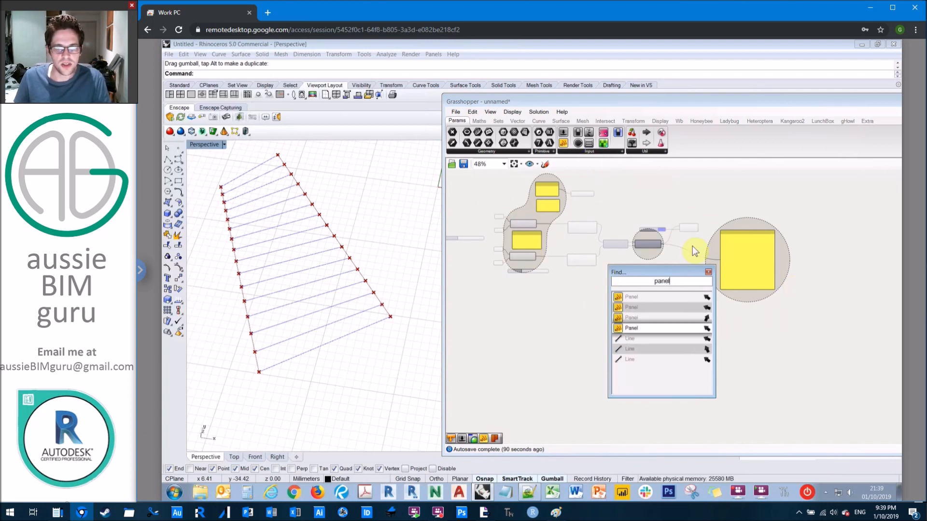
left_click(639, 306)
left_click(639, 305)
left_click(644, 317)
left_click(640, 330)
left_click(639, 317)
left_click(641, 307)
left_click(640, 297)
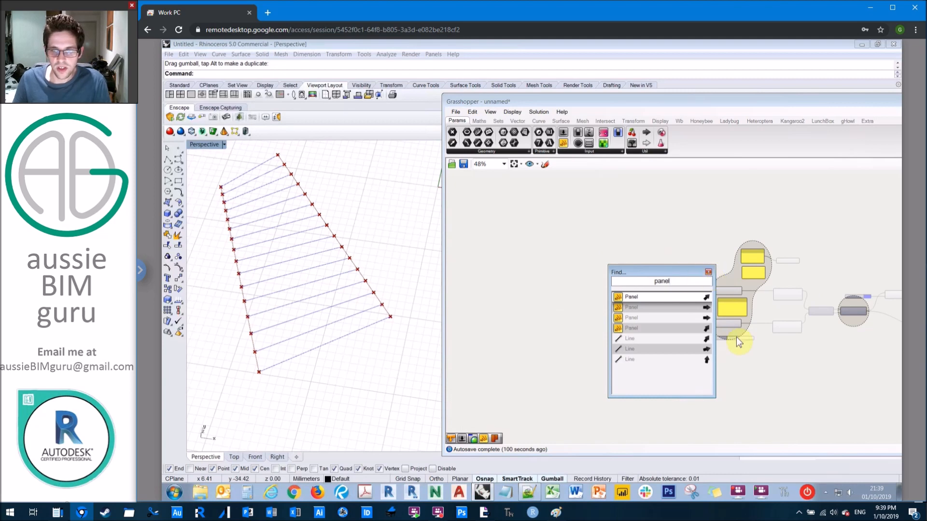
Search for "divisions 2", jump between the two number sliders and close the Find window.
scroll(775, 331, "up", 8)
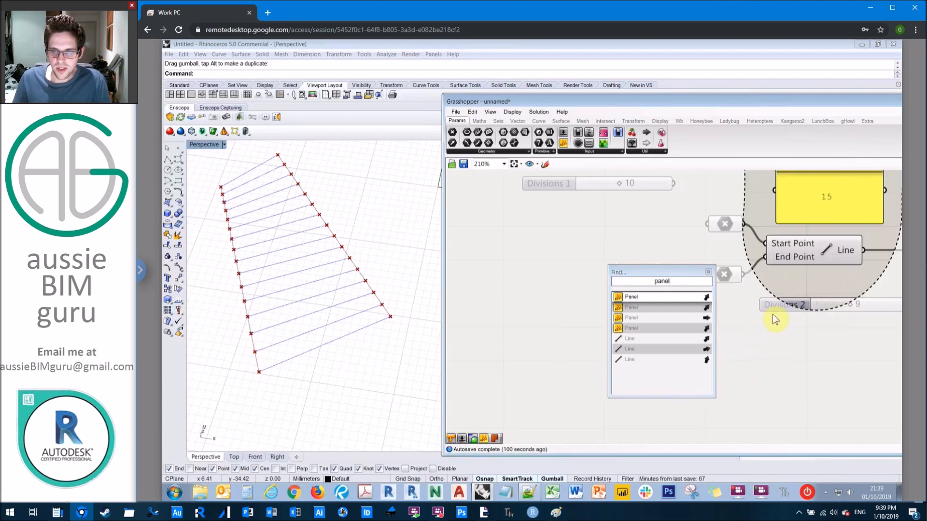
scroll(774, 317, "up", 1)
left_click_drag(673, 281, 577, 269)
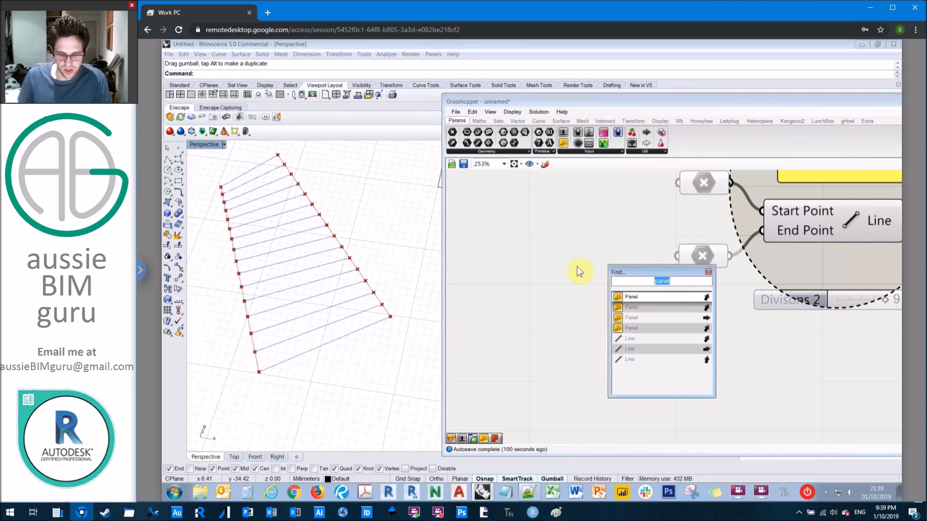
type("divisions 2")
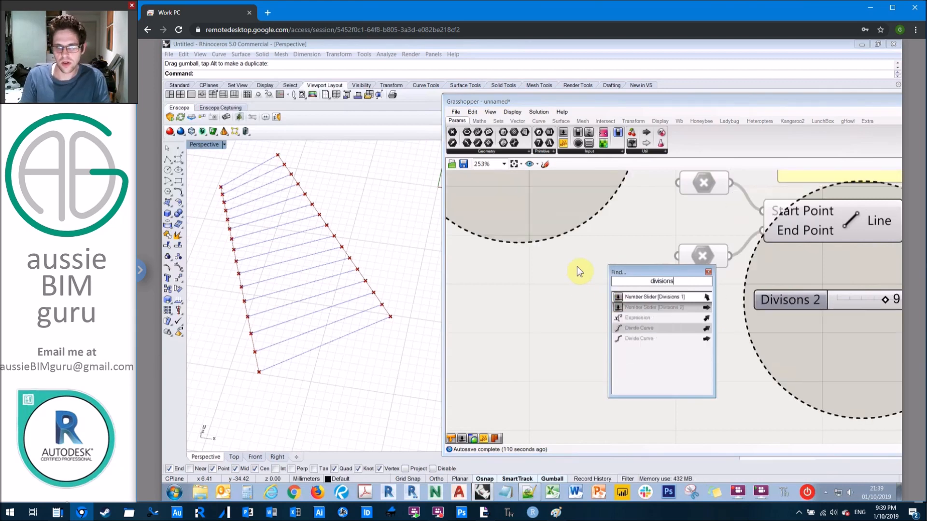
left_click(671, 308)
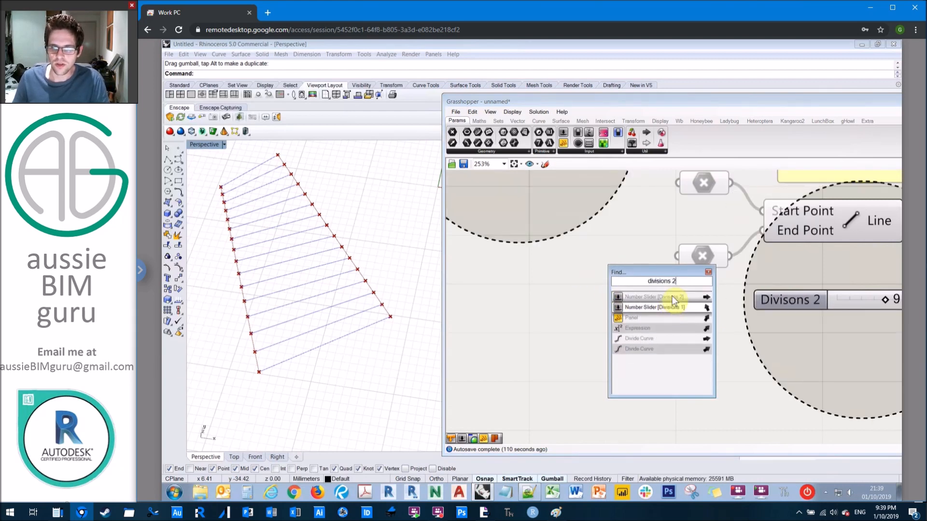
left_click(672, 297)
left_click(674, 309)
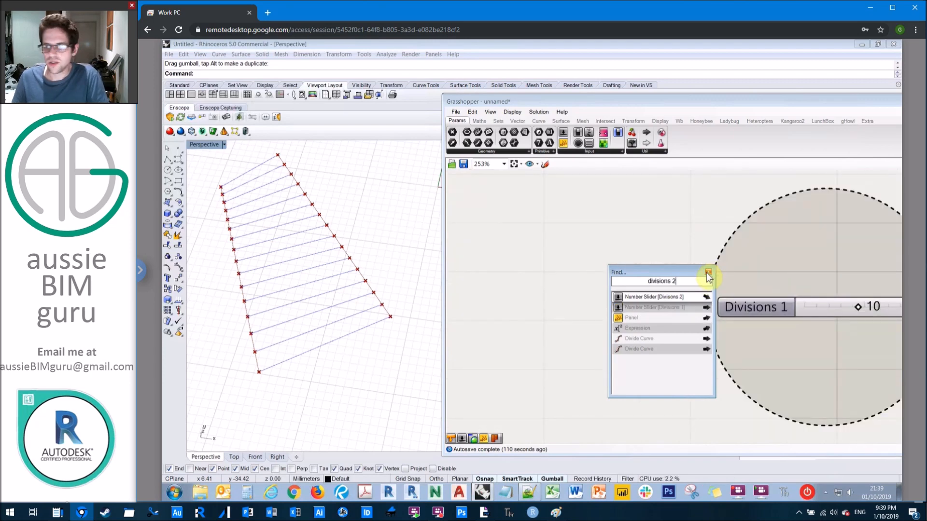
left_click(708, 273)
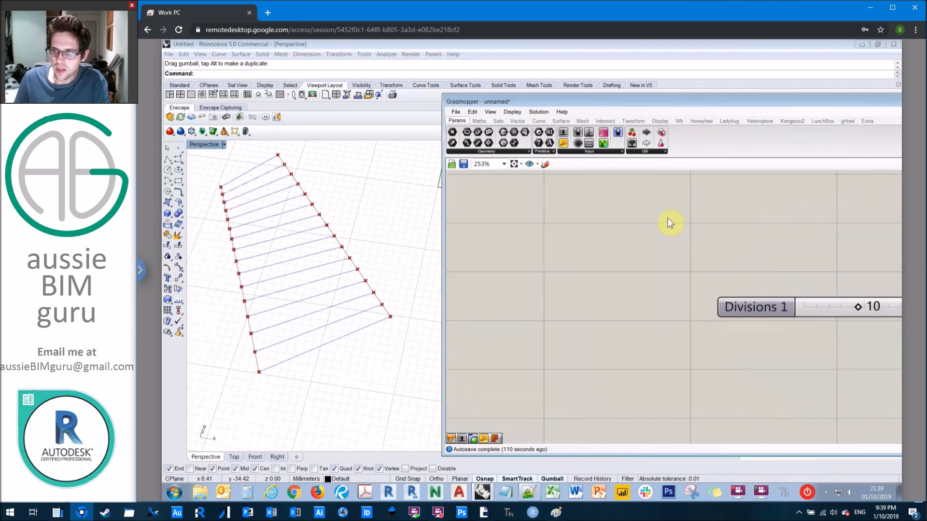
Group both Divide Curve components, the Trim End list component, the final Line and the Colour Swatch.
scroll(696, 245, "down", 2)
right_click_drag(762, 230, 591, 219)
scroll(624, 219, "down", 2)
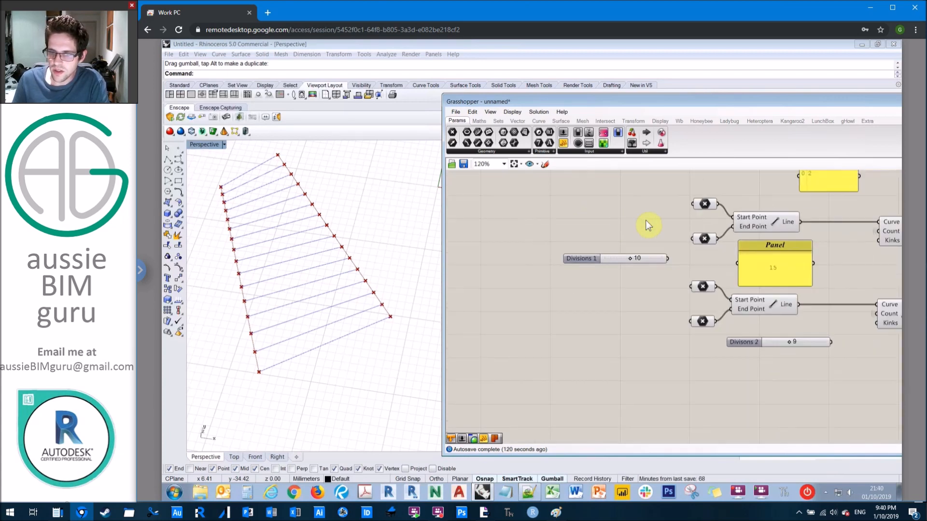
right_click_drag(585, 234, 554, 245)
right_click_drag(798, 220, 728, 254)
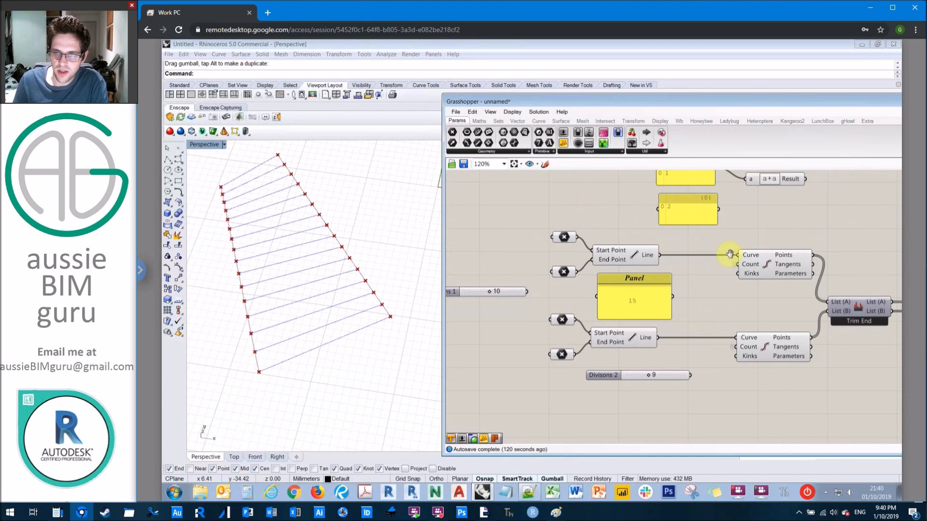
right_click_drag(612, 240, 610, 241)
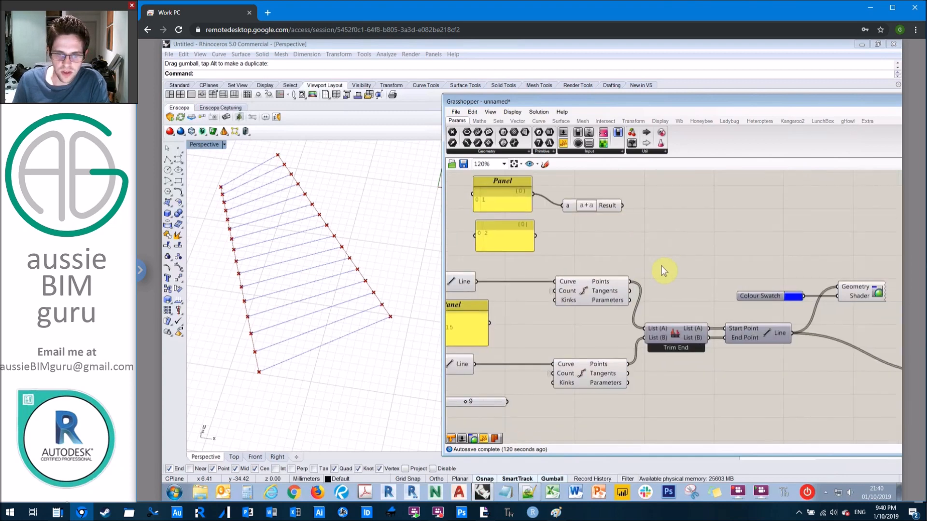
left_click_drag(768, 396, 598, 273)
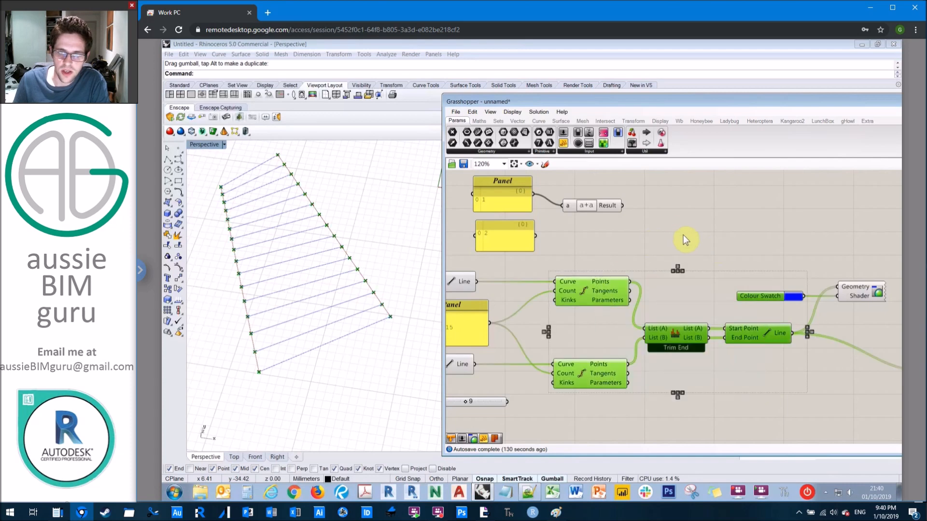
right_click(691, 223)
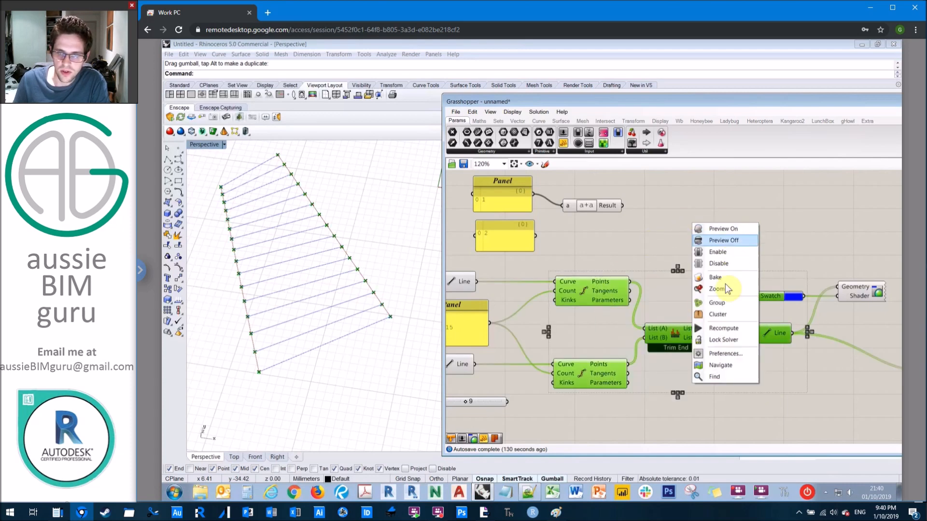
left_click(727, 305)
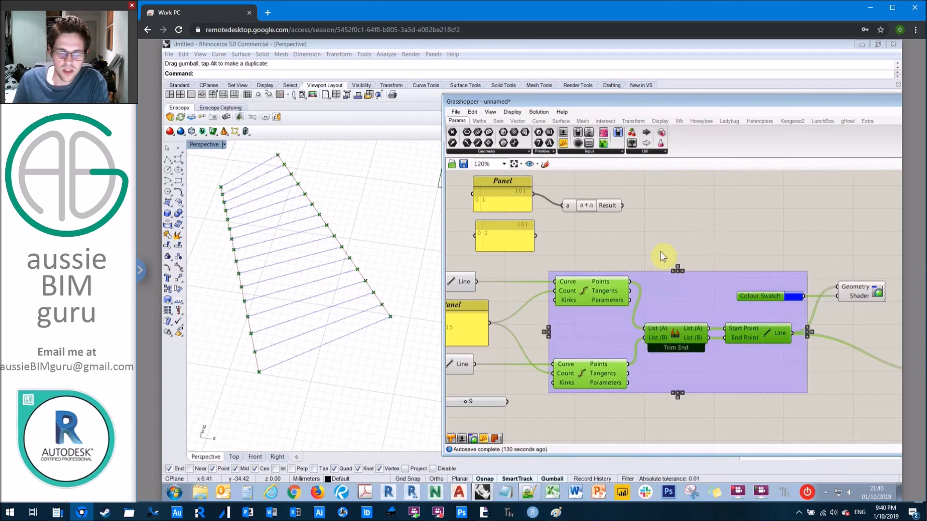
Set the new group's colour to blue with R 48, G 78, B 255.
left_click(677, 264)
left_click(711, 280)
right_click(711, 280)
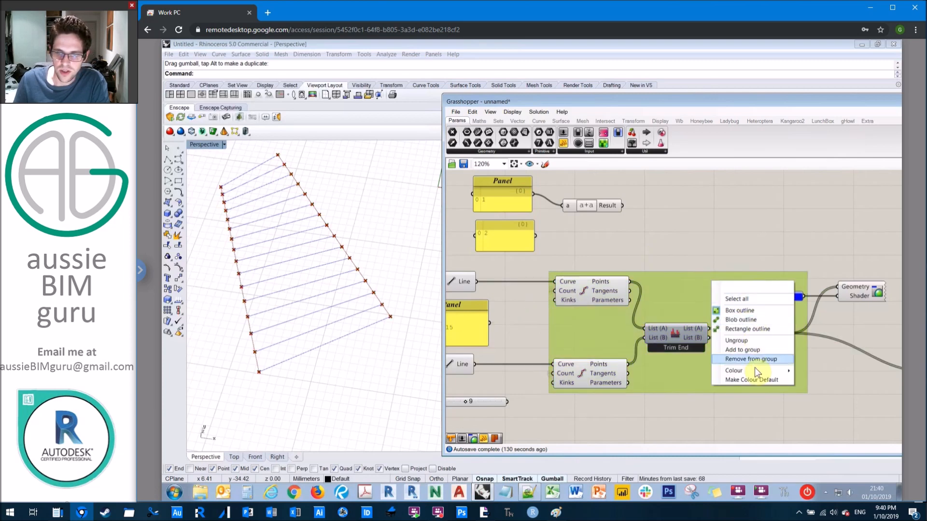
mouse_move(755, 371)
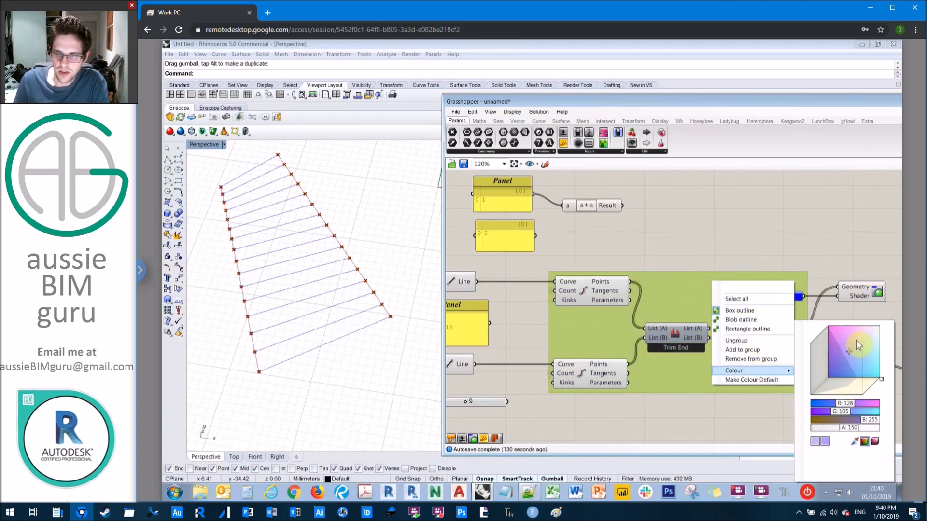
left_click(844, 366)
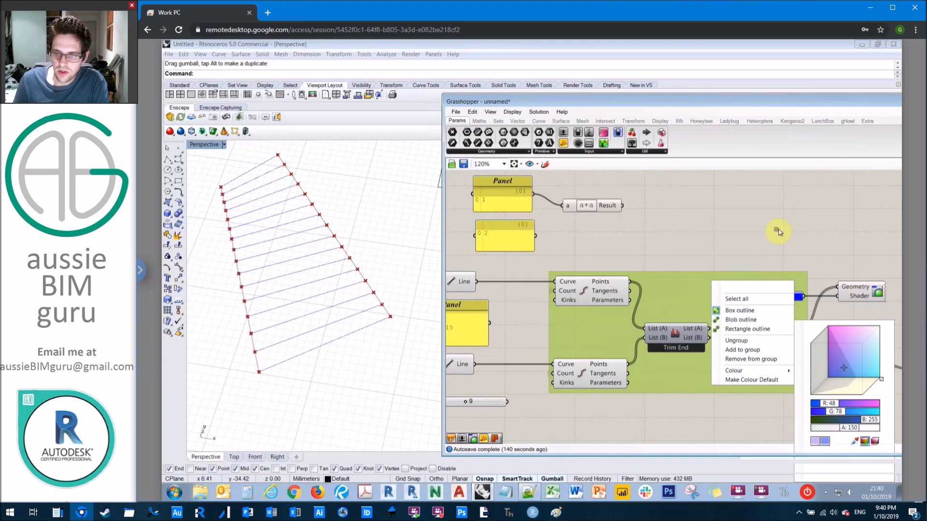
left_click(778, 232)
Name the blue group "my group".
left_click(677, 273)
scroll(676, 273, "up", 3)
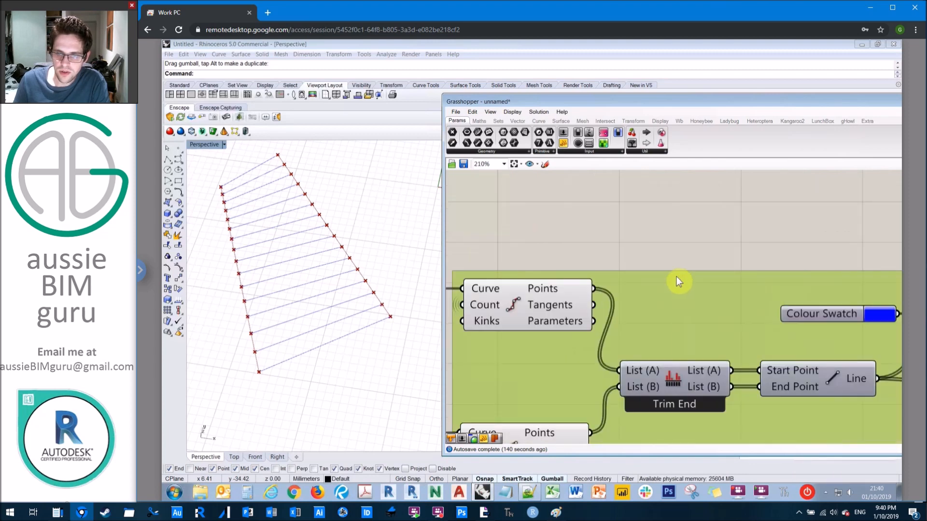
right_click(677, 277)
type("my group")
left_click(743, 215)
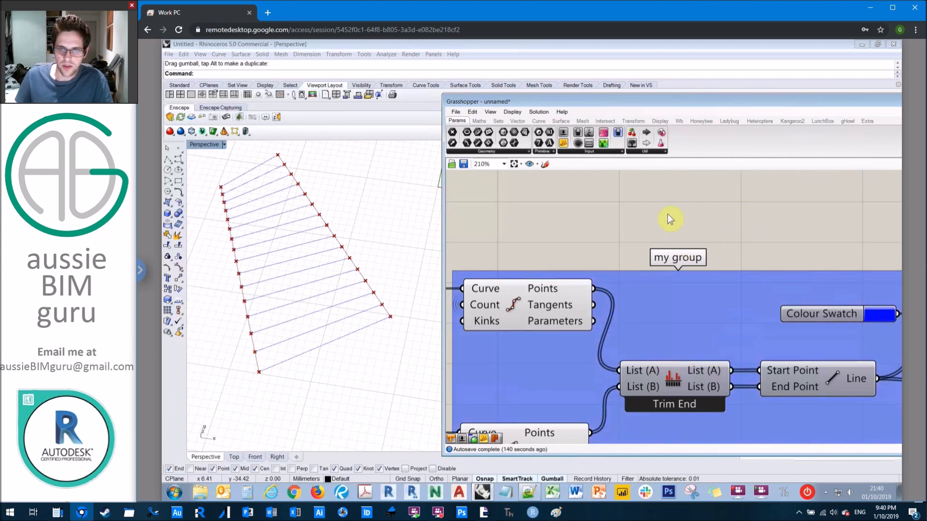
Shift the Grasshopper window over the Rhino viewport and enlarge its component palette to show more rows of components.
scroll(670, 220, "down", 5)
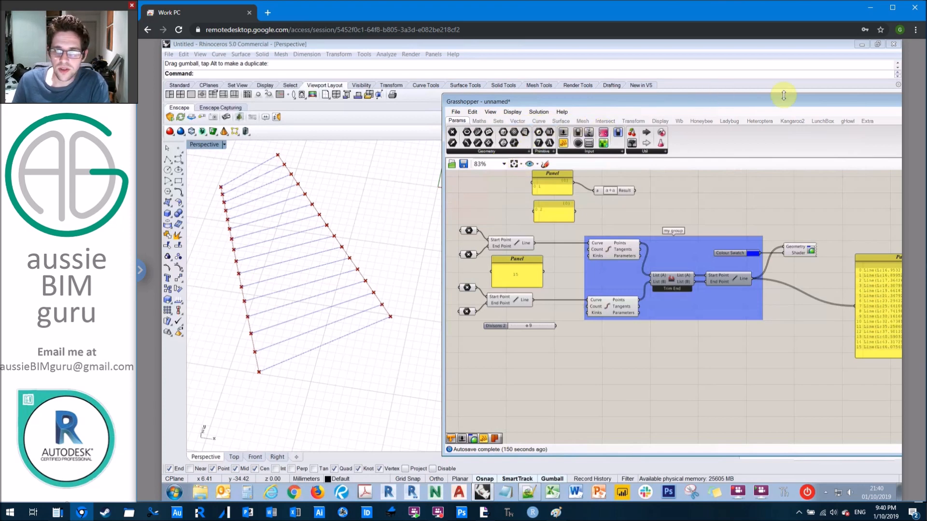
left_click_drag(783, 95, 646, 96)
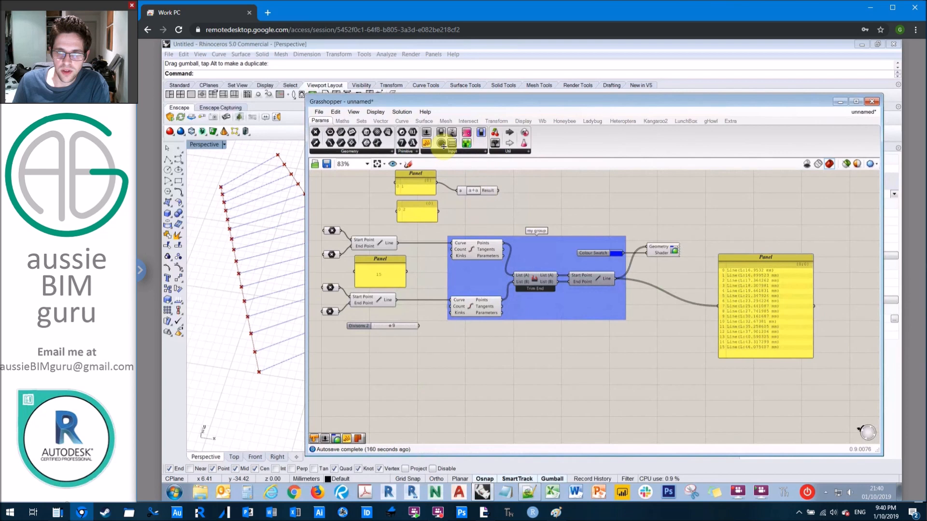
left_click_drag(539, 152, 541, 208)
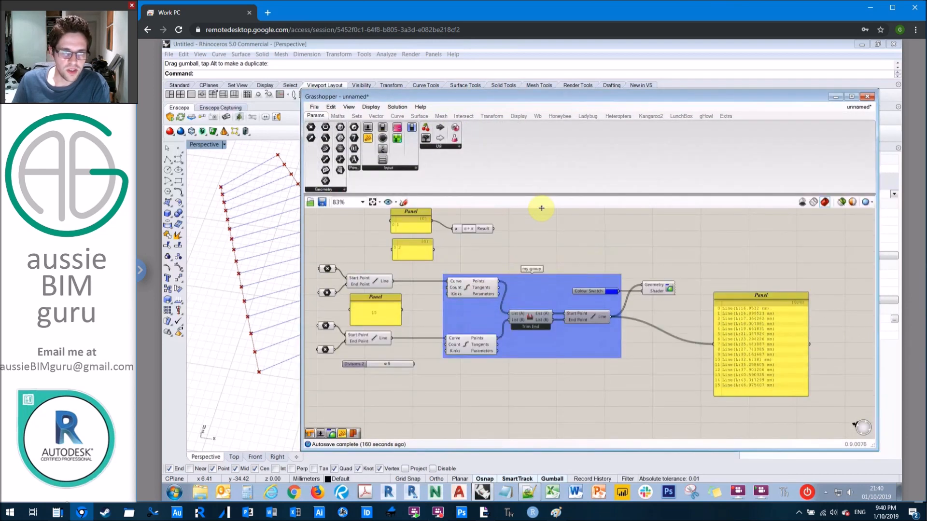
Look through the Surface, Params, Maths, Sets, Vector, Curve and Mesh component categories, including the Freeform surface components.
left_click(419, 116)
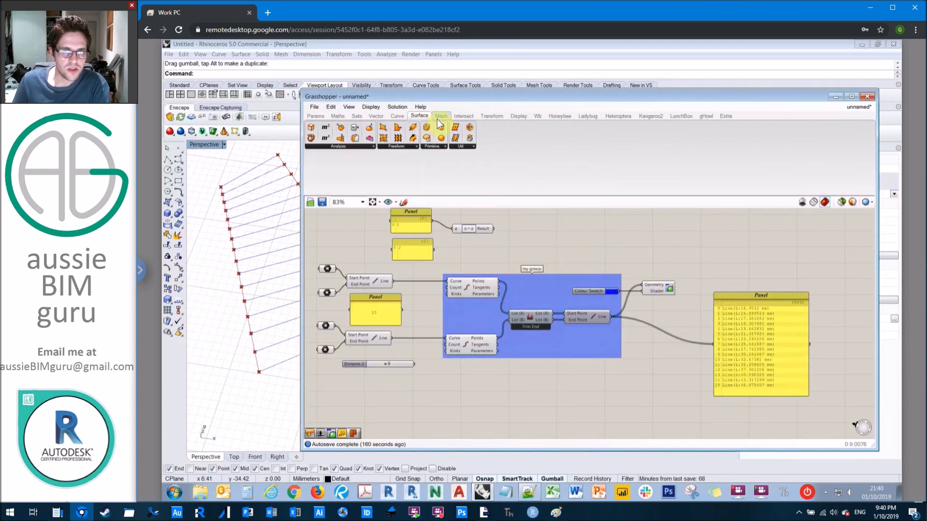
left_click(418, 147)
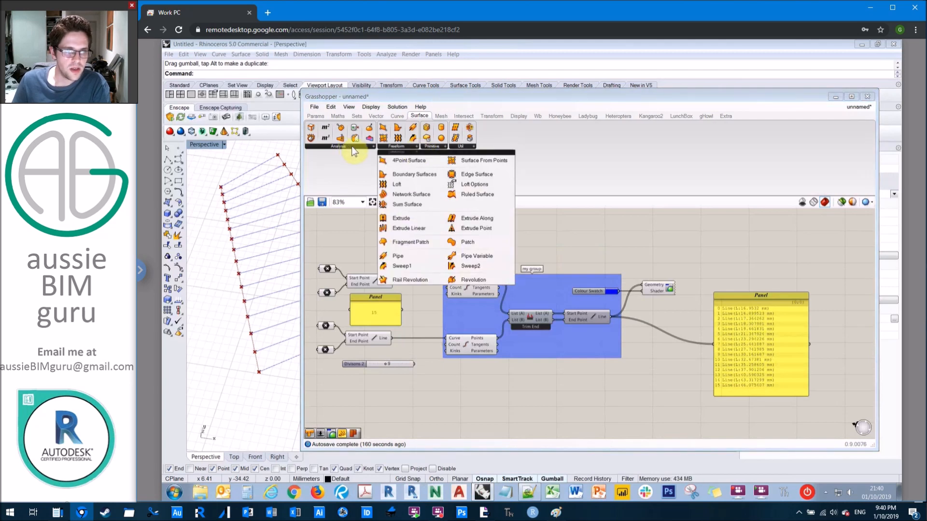
left_click(320, 117)
left_click(339, 115)
left_click(357, 119)
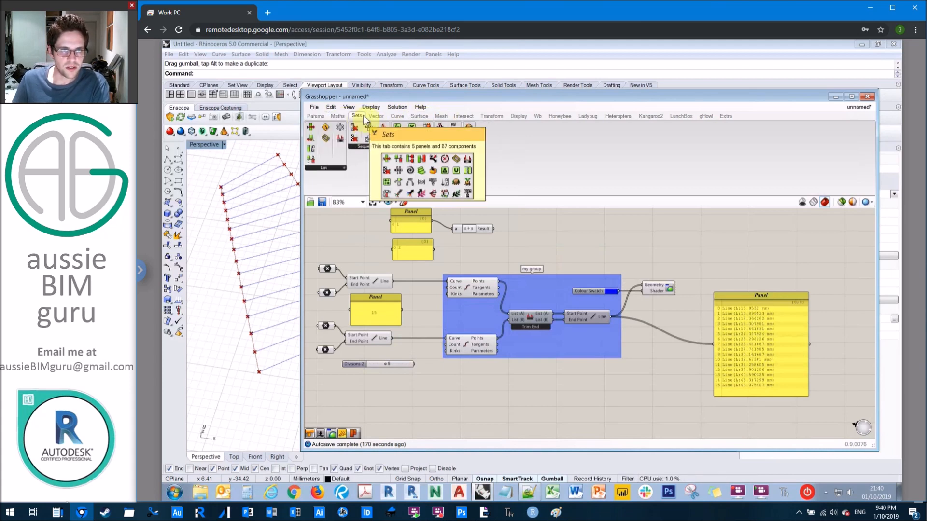
left_click(376, 116)
left_click(399, 117)
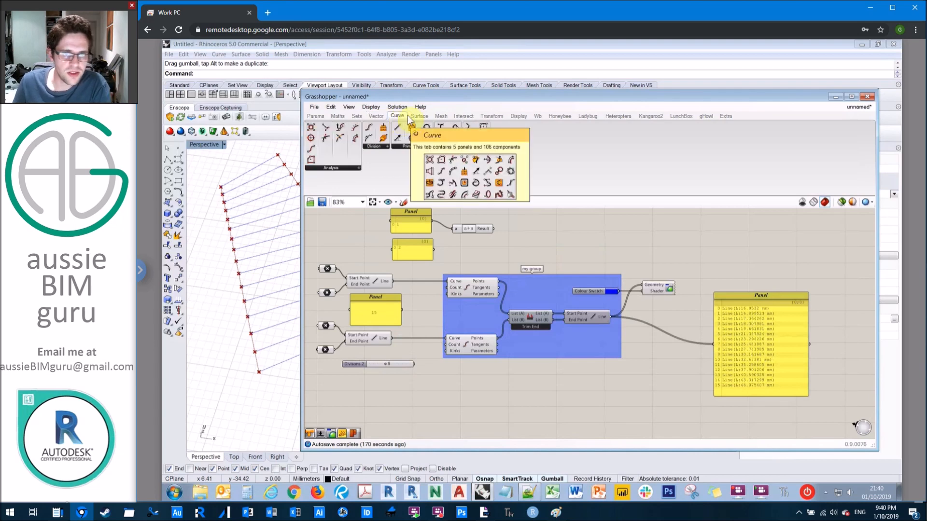
left_click(441, 116)
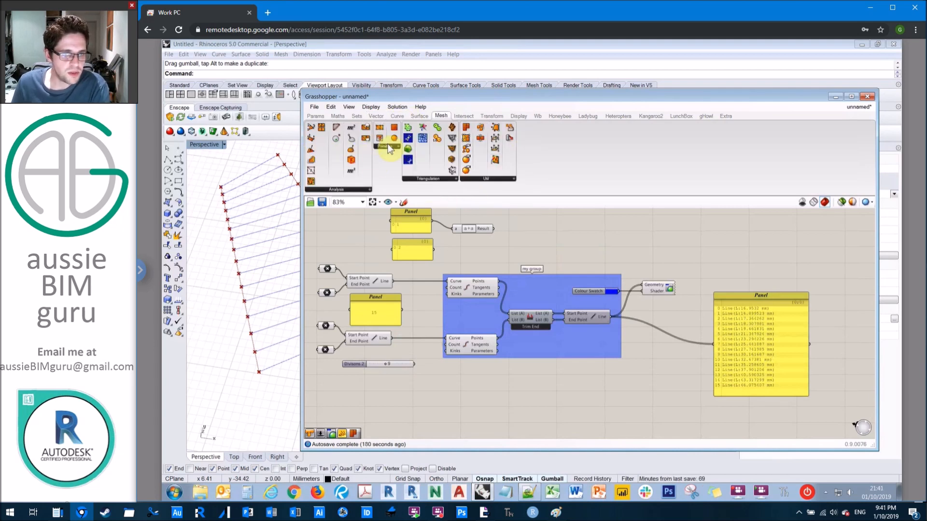
left_click(419, 117)
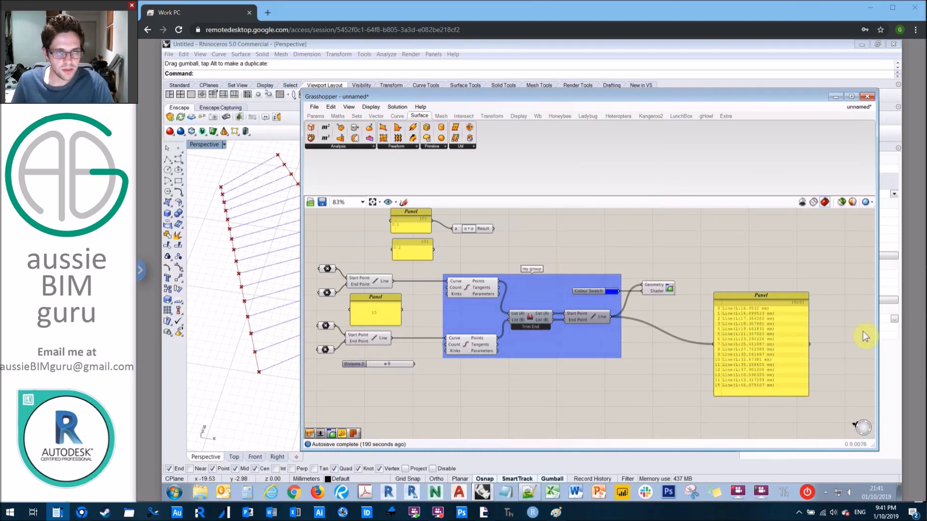
left_click(602, 247)
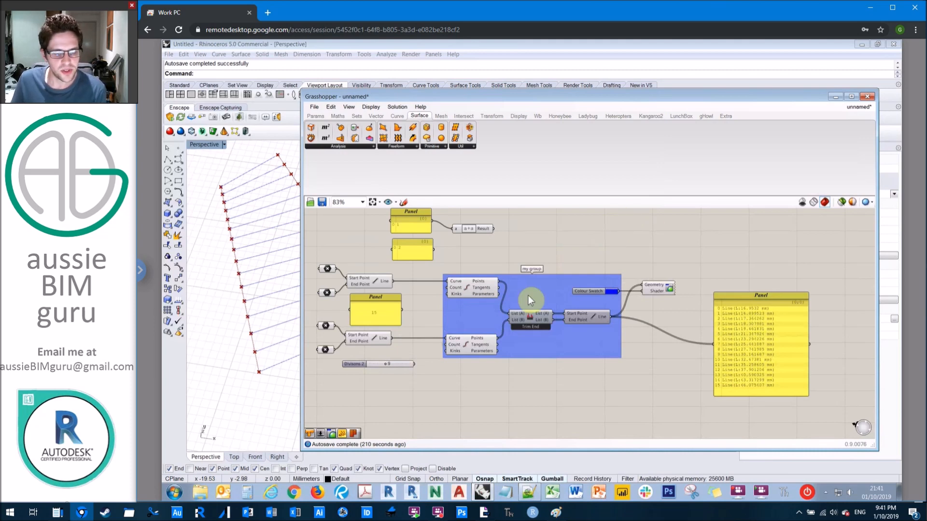
Switch to the presentation in Adobe Acrobat Pro and advance to the "Springing into Action With Grasshopper!" slide.
left_click(485, 513)
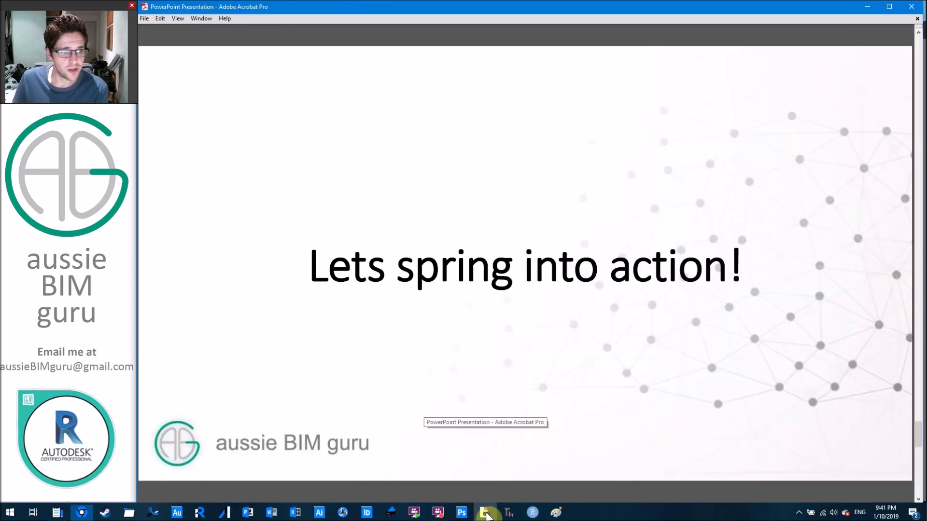
left_click(605, 187)
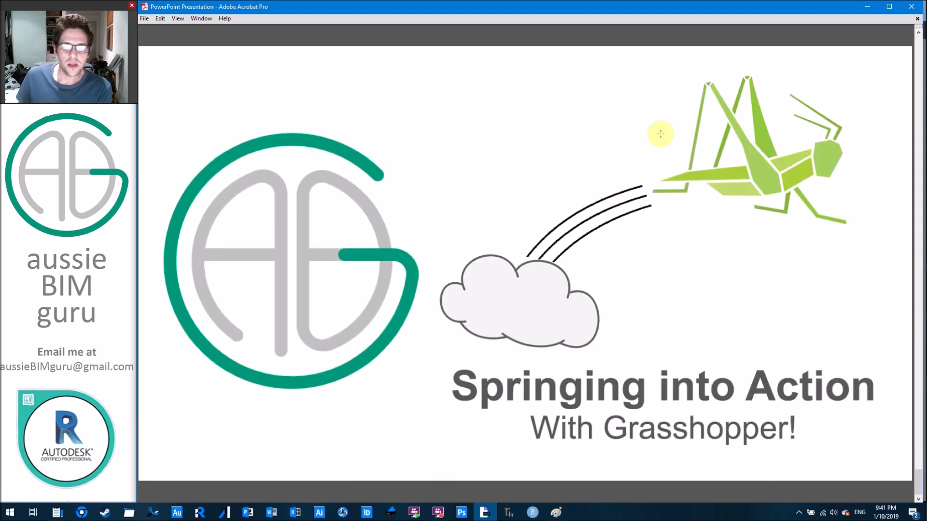